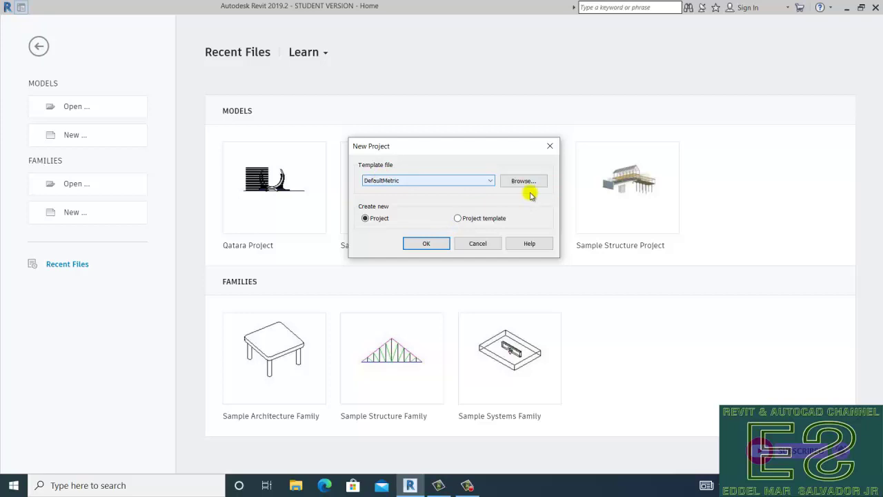
Create a project from the DefaultMetric template and draw three horizontal reference planes on Level 1, spaced about 12200 and 13000 mm apart.
click(427, 244)
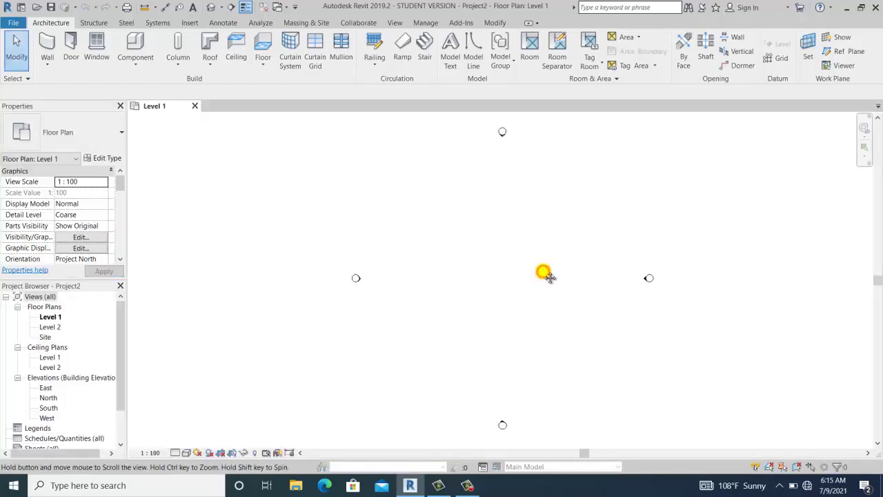
middle_drag(548, 276, 505, 267)
key(r)
key(p)
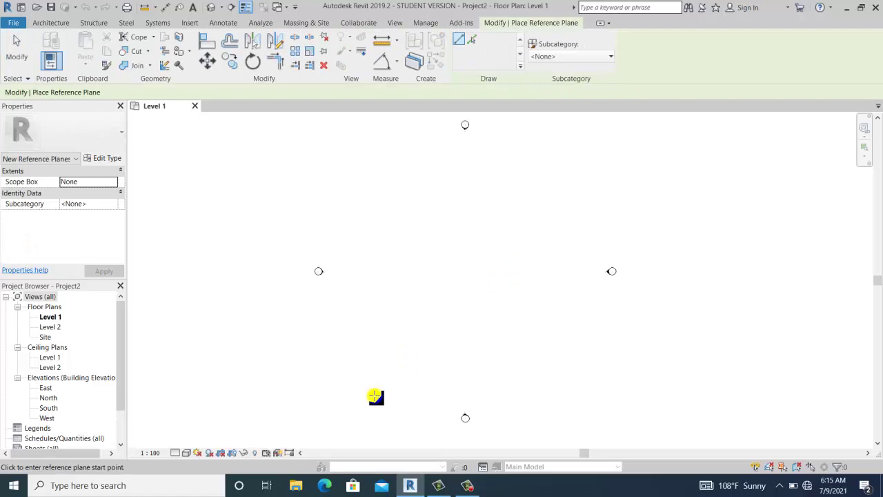
click(318, 341)
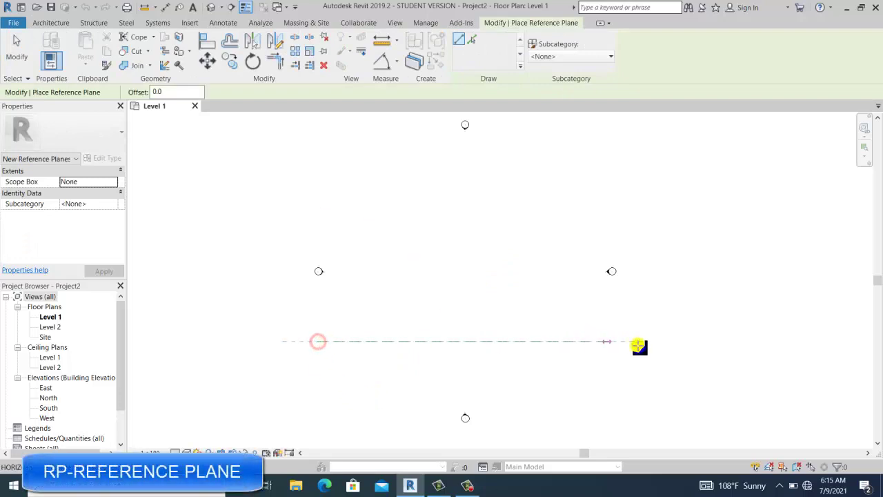
click(637, 342)
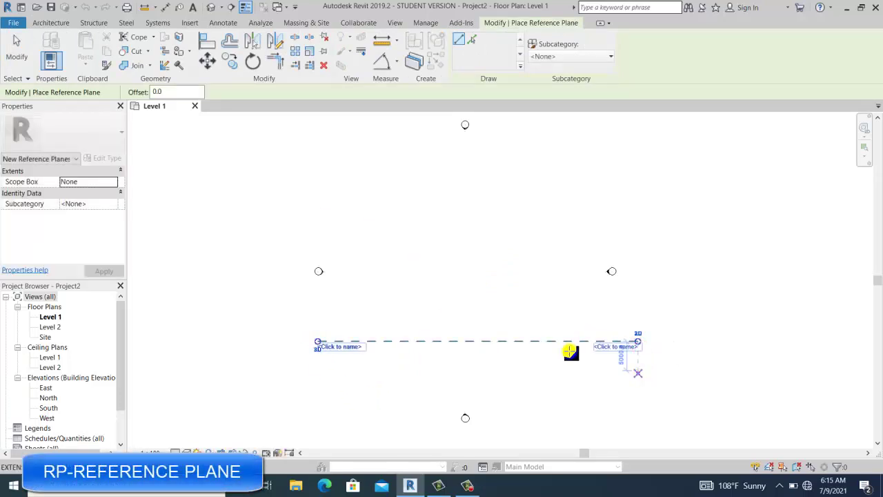
click(306, 271)
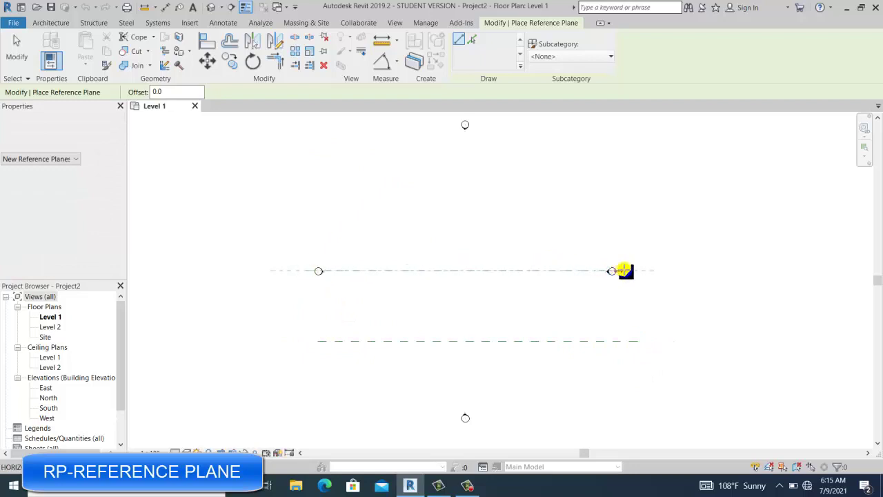
click(625, 270)
click(319, 198)
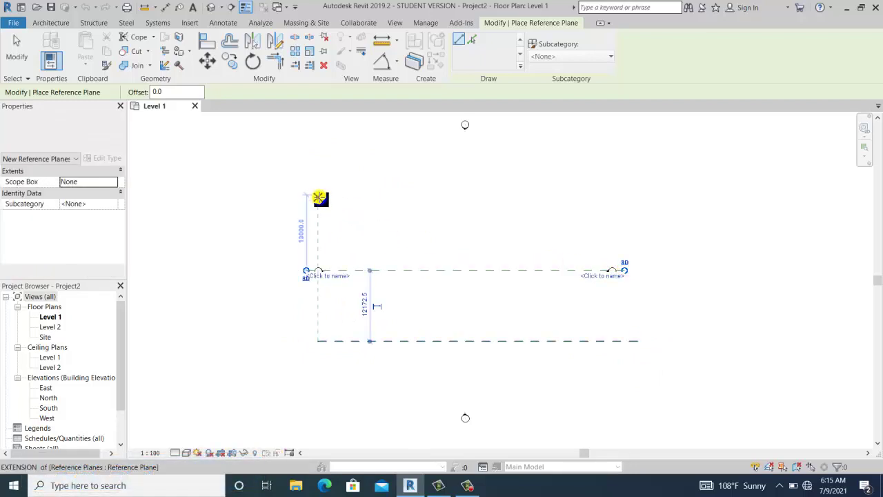
click(632, 197)
key(Escape)
key(Escape)
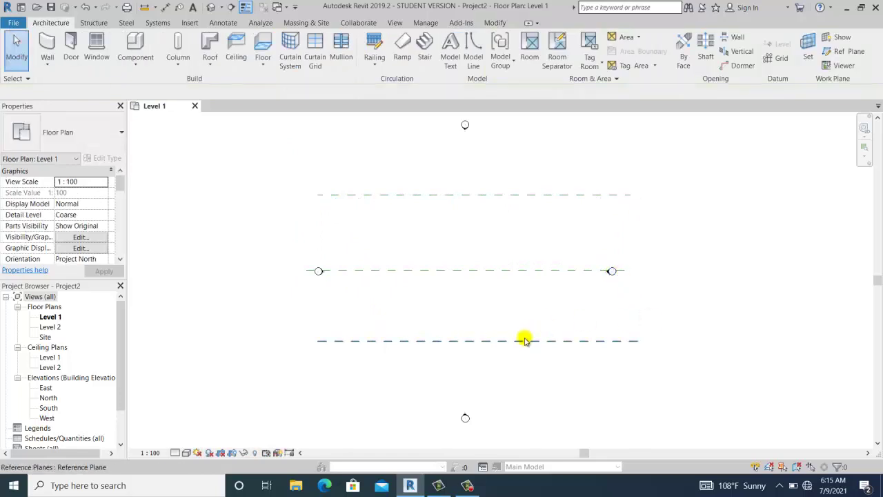
click(524, 339)
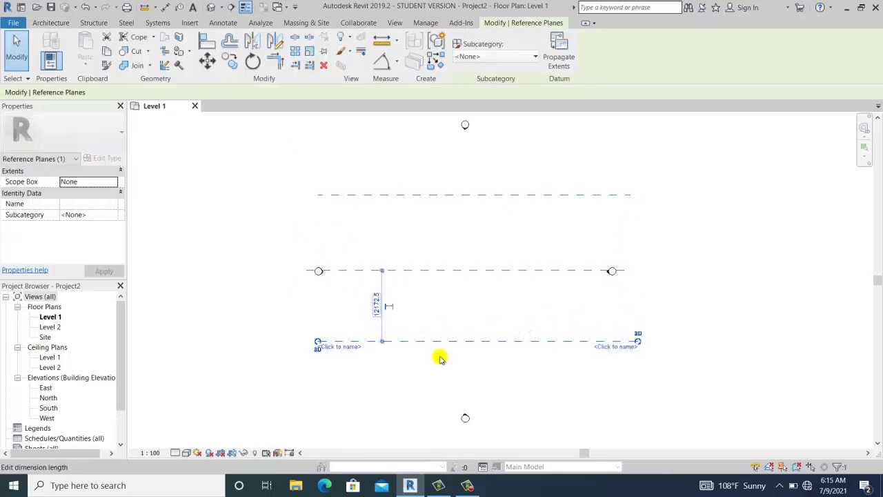
click(472, 307)
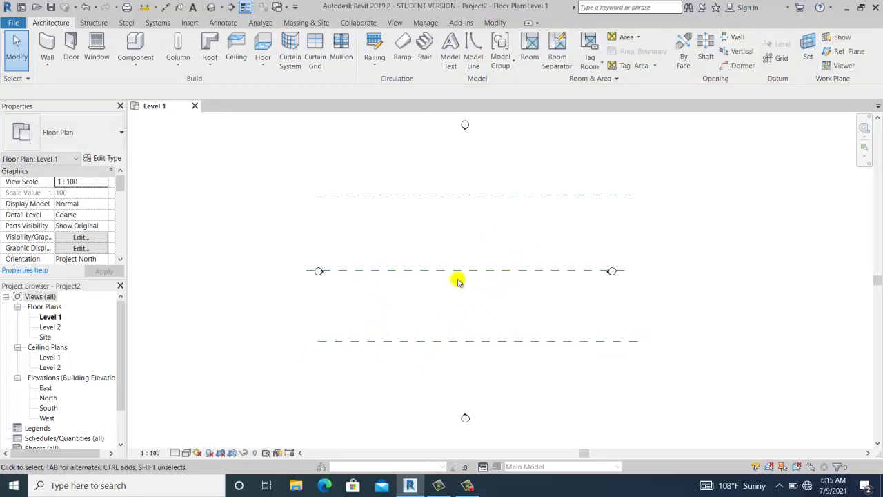
drag(505, 293, 450, 237)
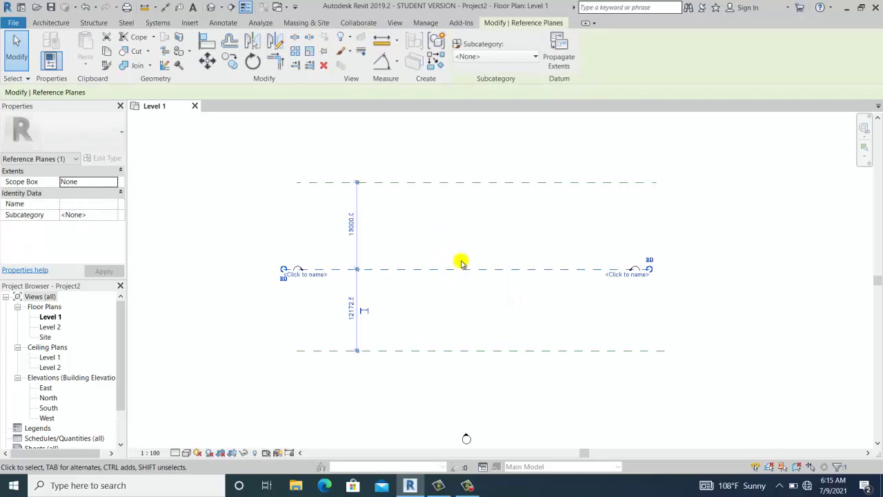
click(483, 236)
Draw a vertical reference plane between the north and south elevation markers, crossing all three horizontal planes.
scroll(483, 236, down, 3)
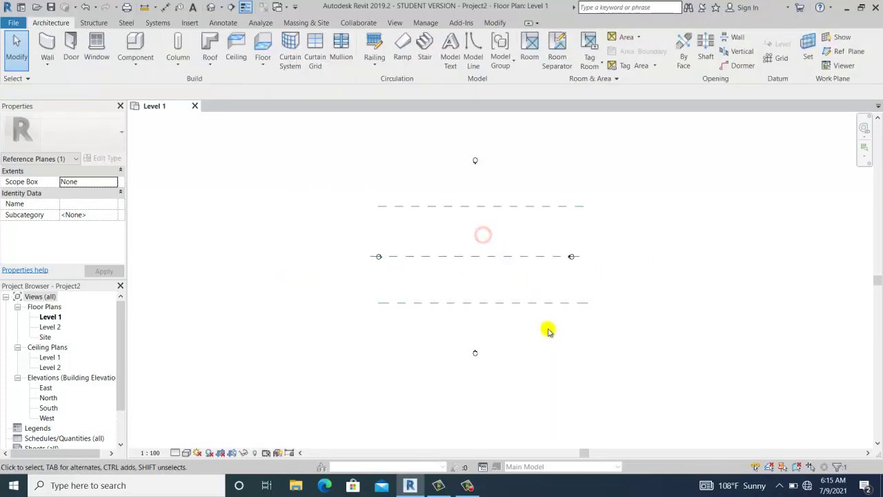
key(r)
key(p)
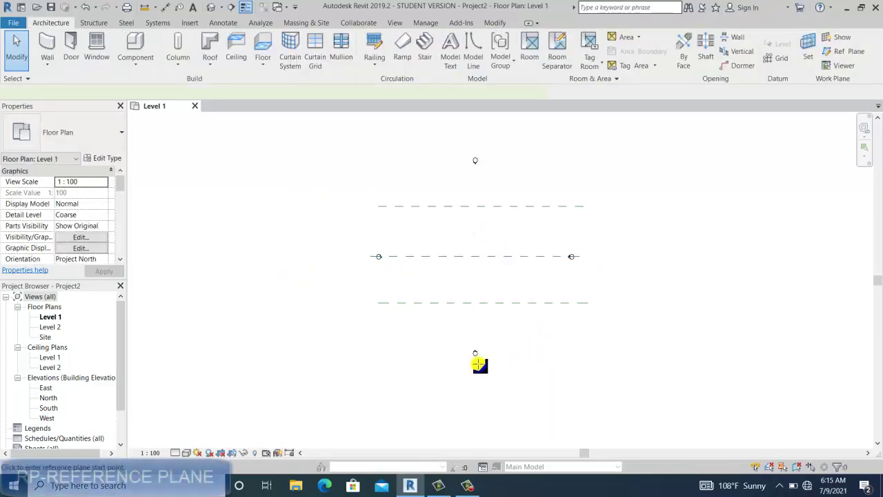
click(476, 360)
click(476, 144)
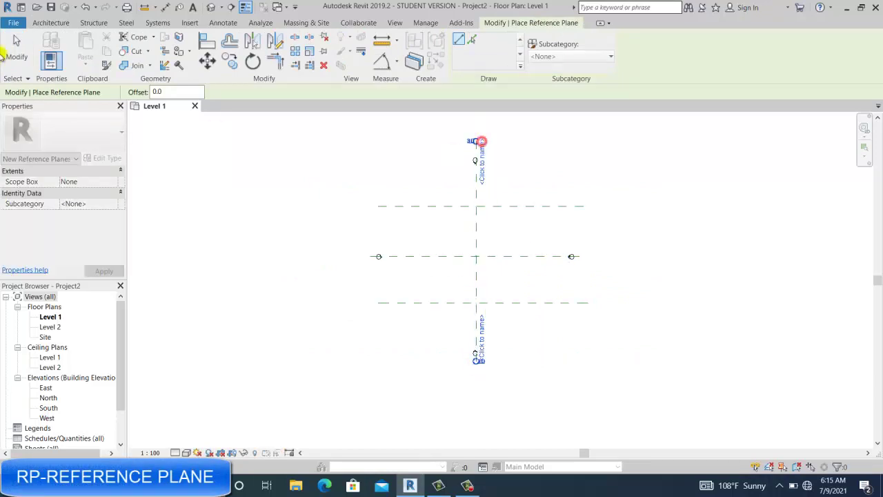
key(Escape)
Pin the vertical reference plane and the middle horizontal reference plane in place.
scroll(428, 275, up, 1)
click(501, 270)
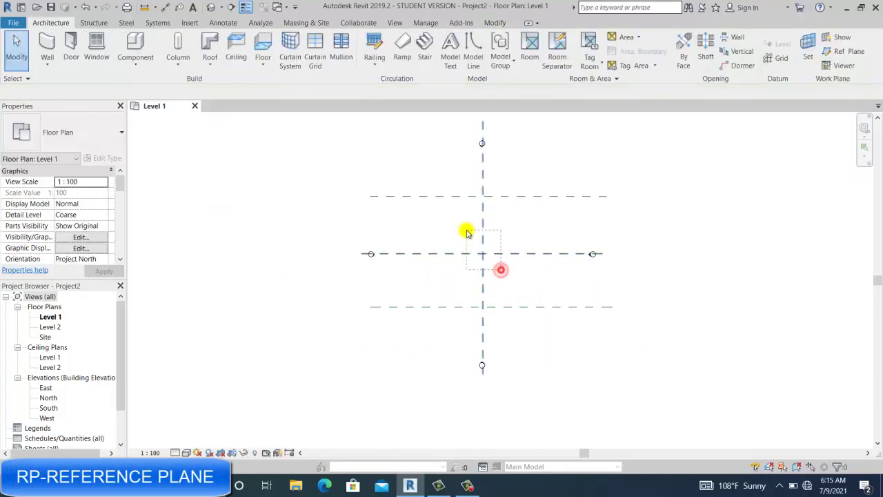
drag(466, 233, 467, 231)
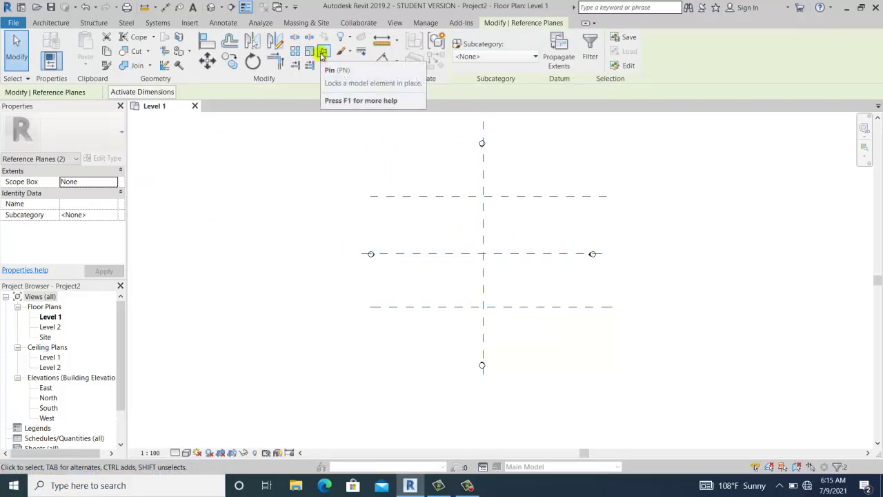
click(323, 55)
click(661, 241)
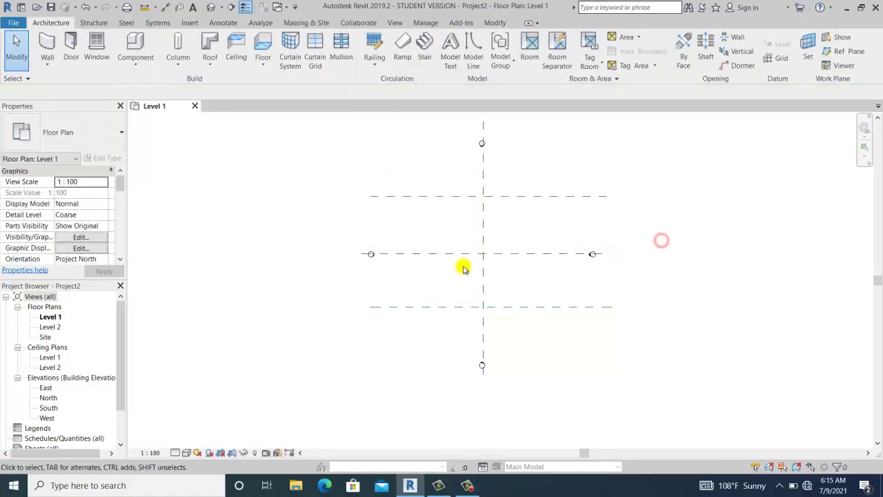
Set the distance between the lower horizontal reference plane and the middle one to 7500 mm.
middle_drag(510, 271, 513, 299)
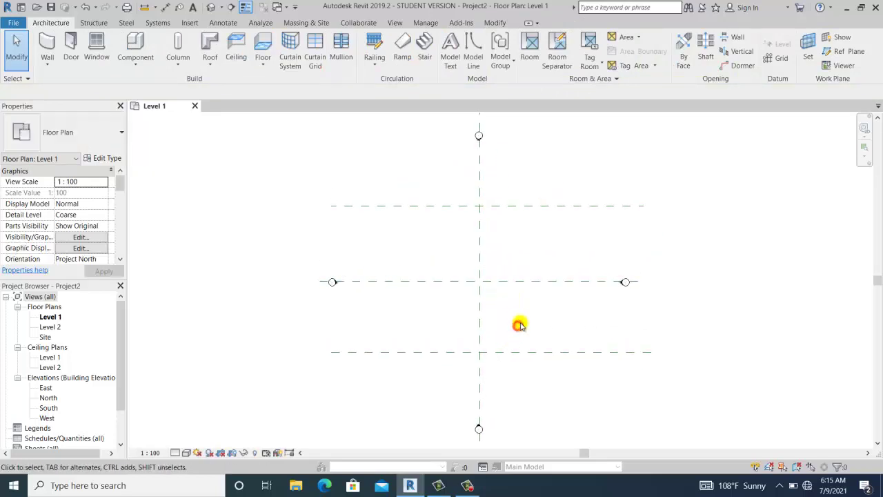
middle_drag(500, 305, 524, 268)
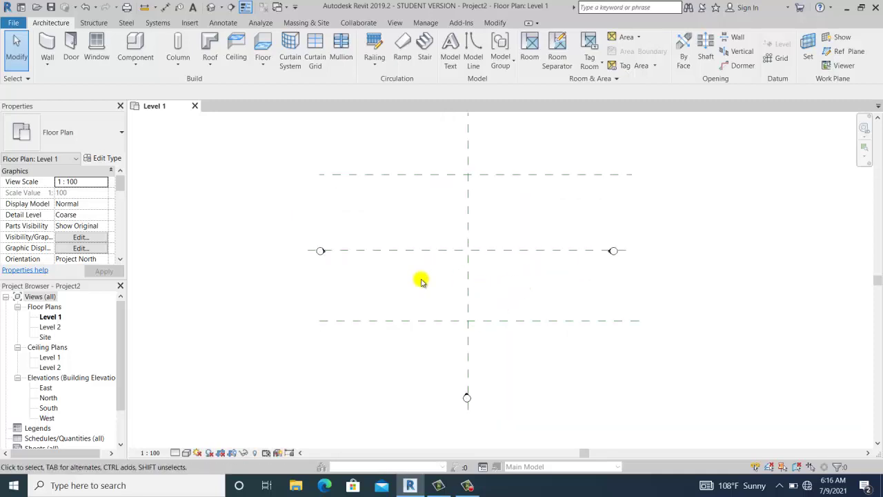
middle_drag(401, 271, 406, 292)
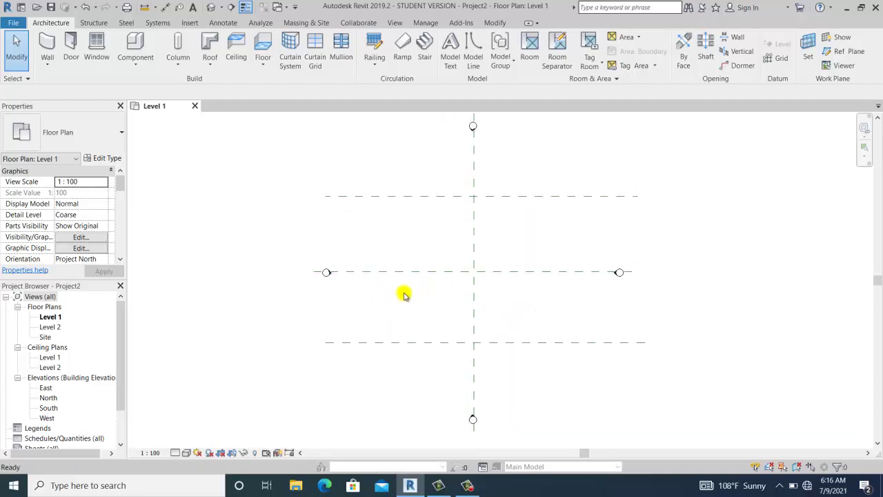
click(404, 340)
click(385, 308)
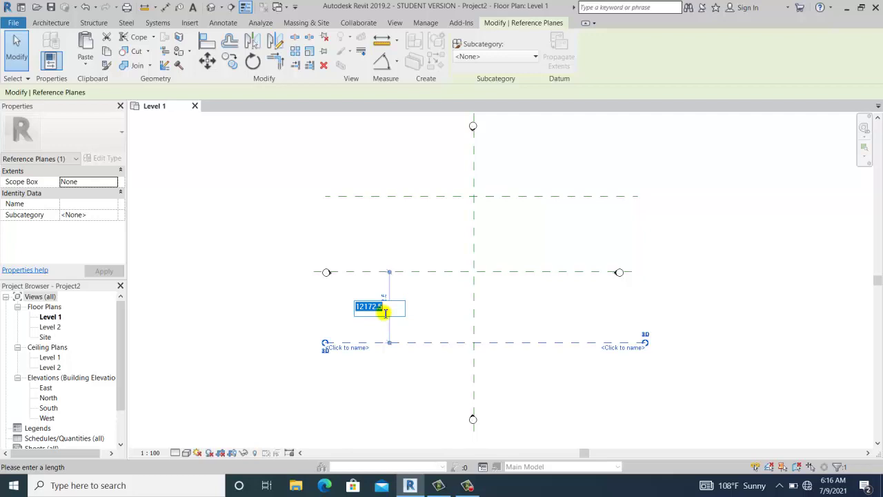
text(7500)
click(607, 307)
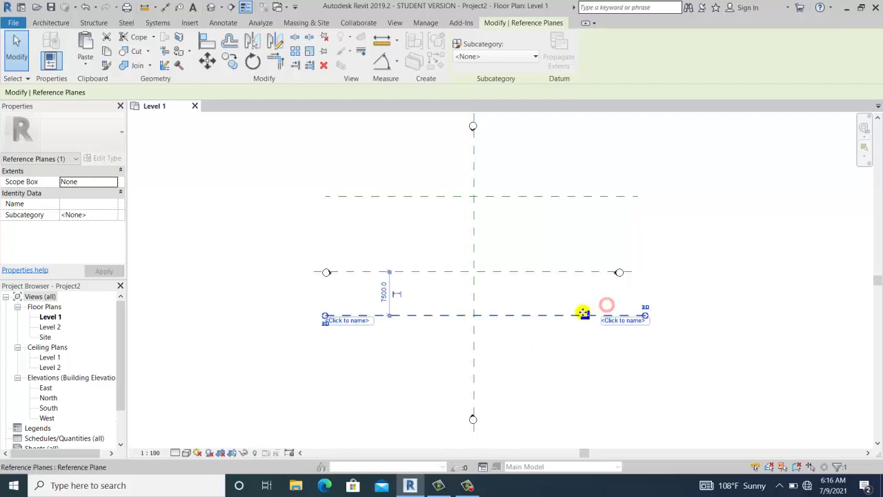
click(565, 305)
Set the distance between the upper horizontal reference plane and the middle one to 7500 mm.
click(552, 233)
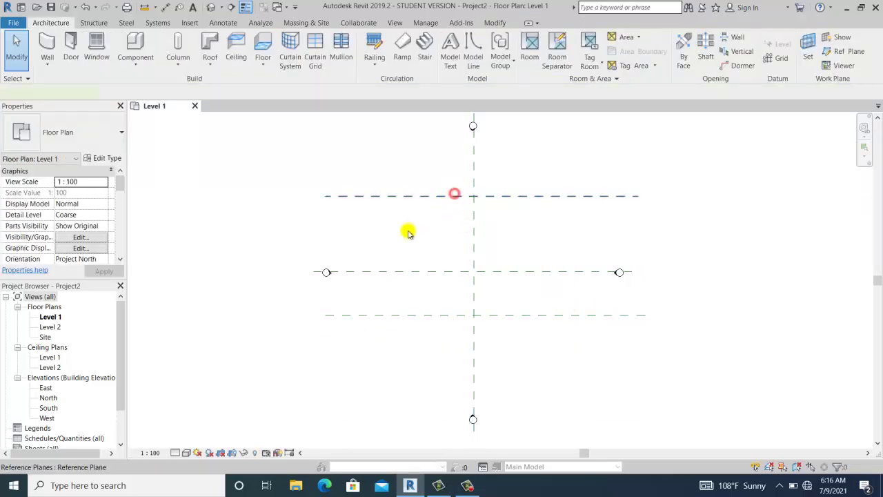
click(384, 233)
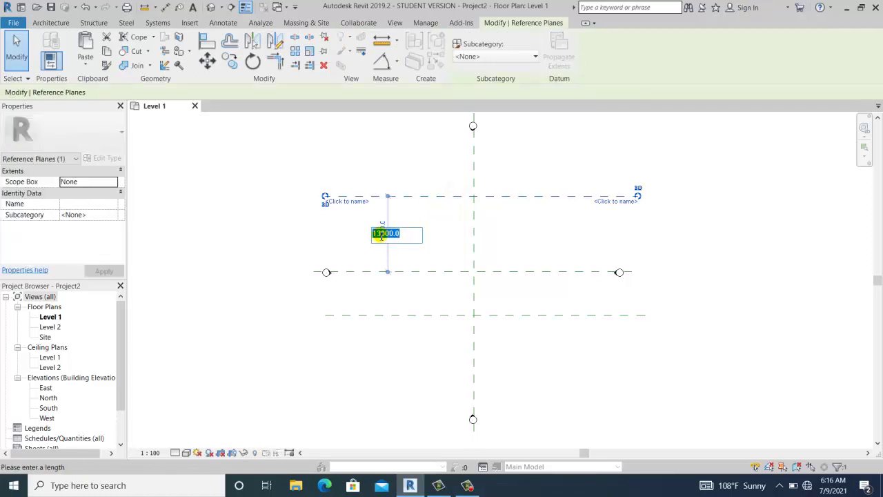
text(7500)
key(Return)
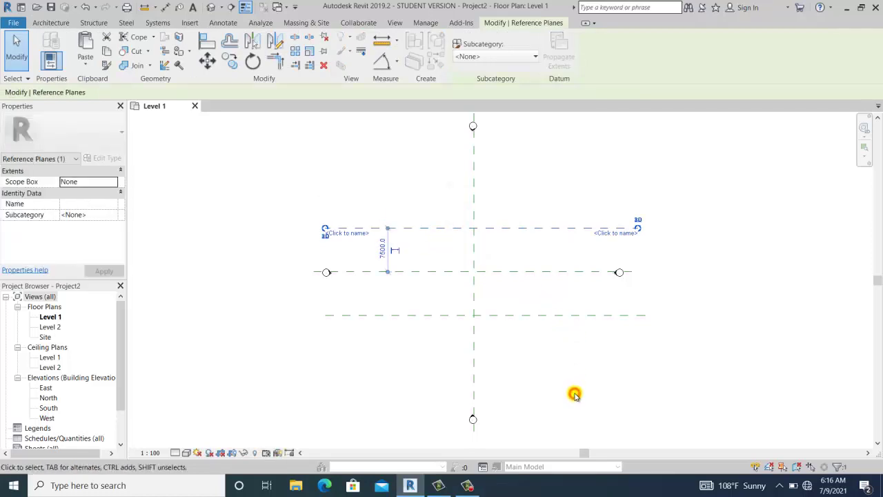
click(575, 393)
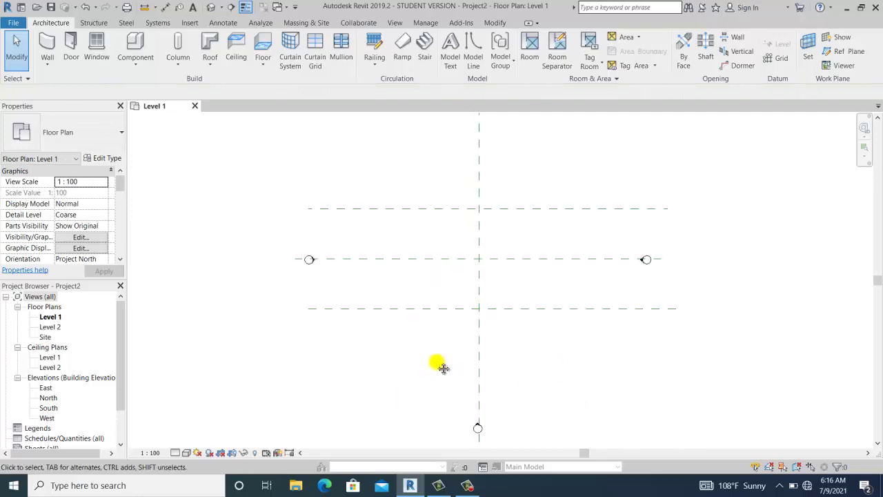
Add a continuous aligned dimension across the three horizontal reference planes, placed beyond their west ends.
scroll(442, 362, up, 1)
key(d)
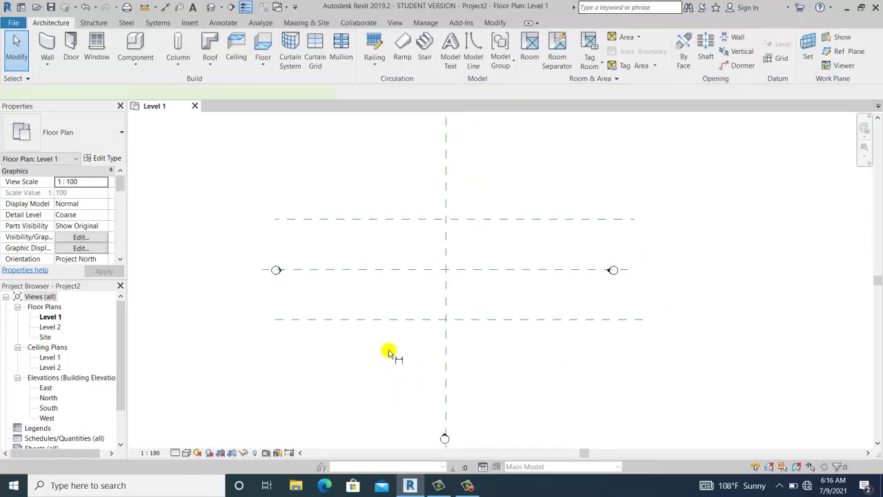
key(i)
click(376, 320)
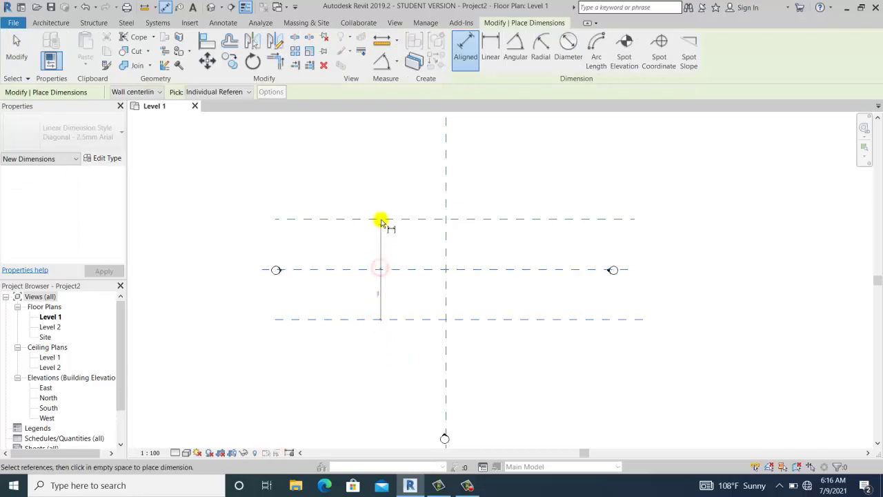
click(380, 219)
click(219, 261)
scroll(241, 283, up, 3)
click(17, 48)
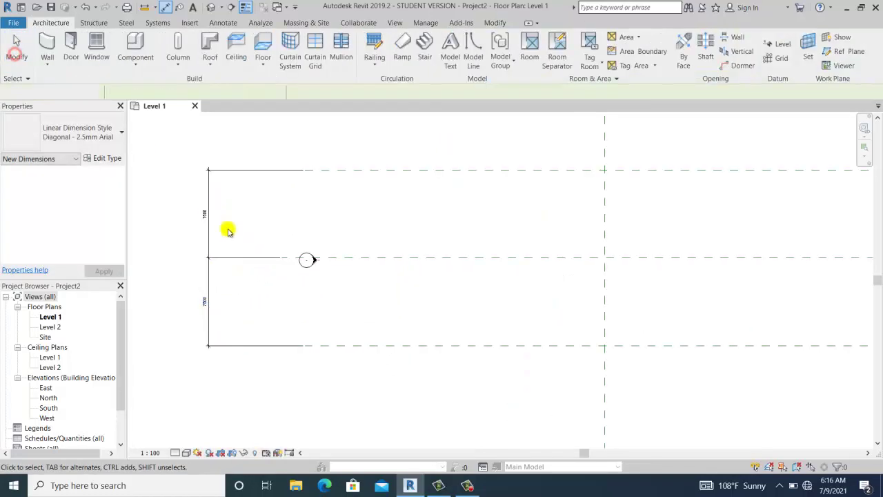
click(291, 298)
Change the Level 1 floor plan's view scale to 1:200.
click(152, 453)
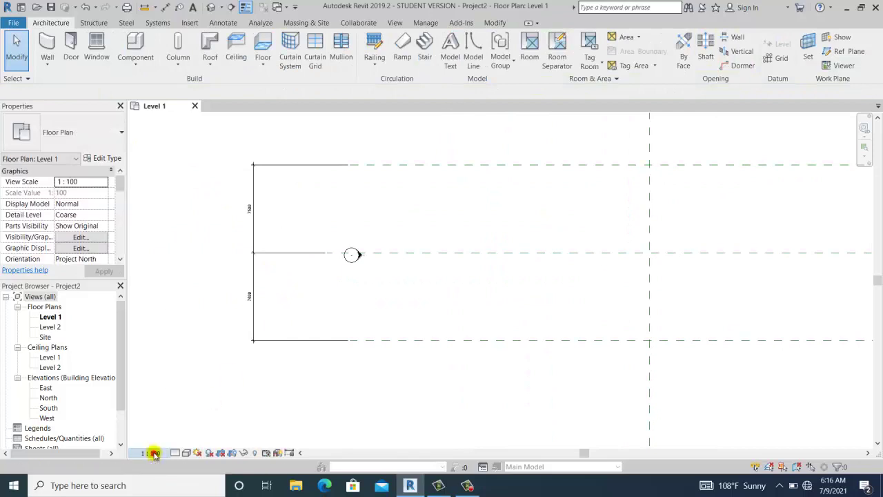
click(170, 399)
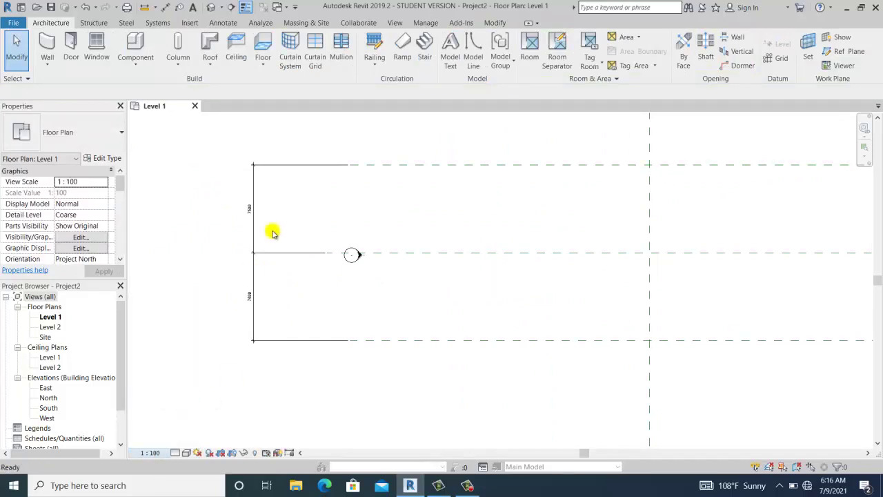
scroll(357, 292, down, 2)
scroll(274, 269, up, 1)
scroll(396, 211, down, 2)
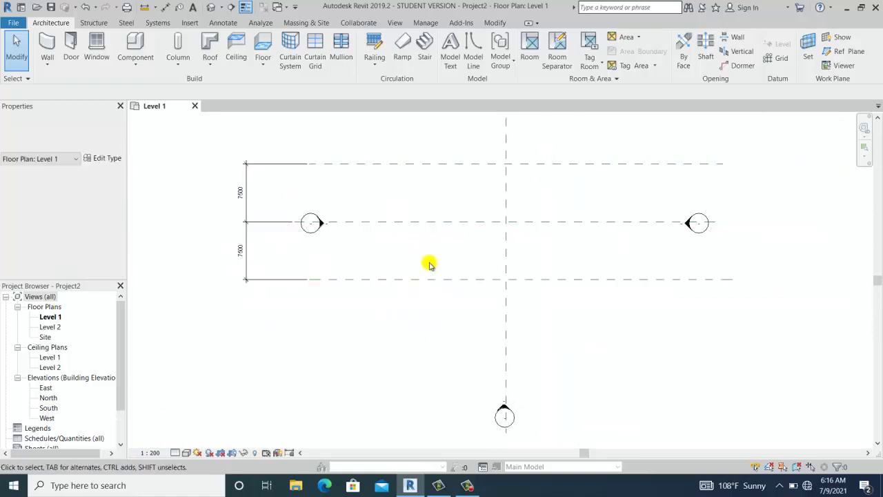
scroll(242, 212, up, 1)
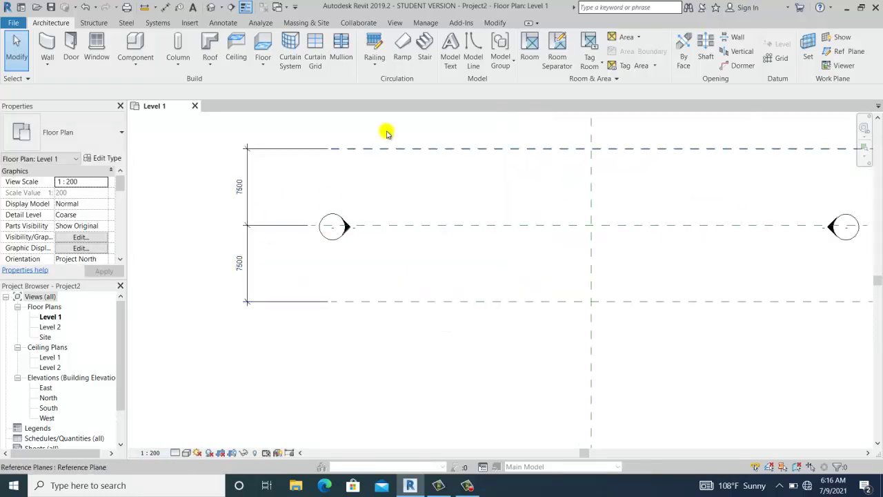
Add an overall aligned dimension between the lower and upper horizontal reference planes, outside the existing dimension string.
middle_drag(375, 274, 421, 326)
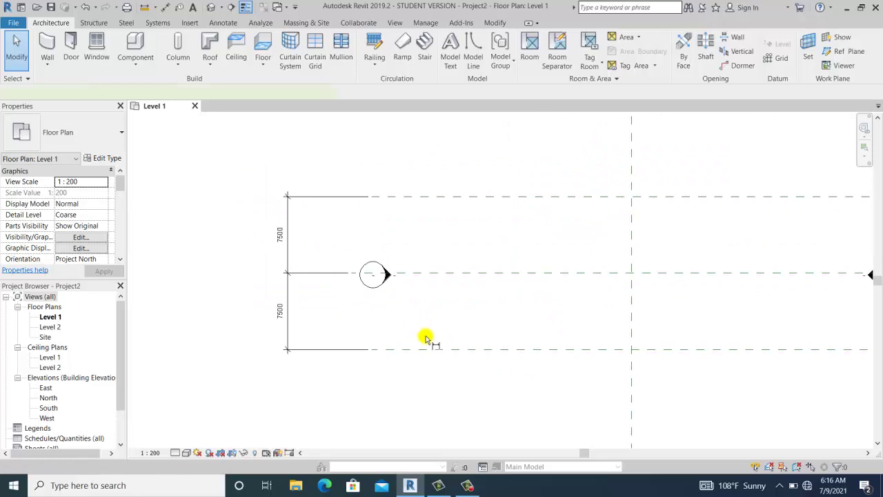
key(d)
key(i)
click(424, 347)
click(424, 196)
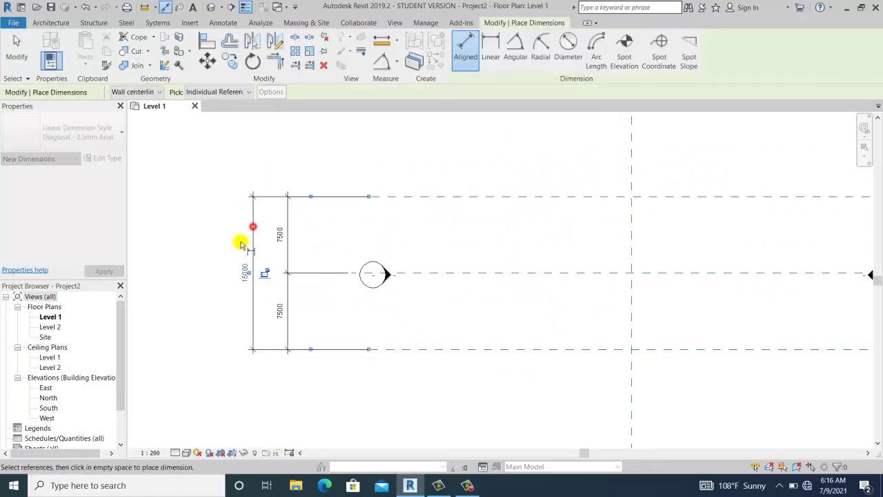
click(253, 225)
click(16, 49)
scroll(372, 241, down, 2)
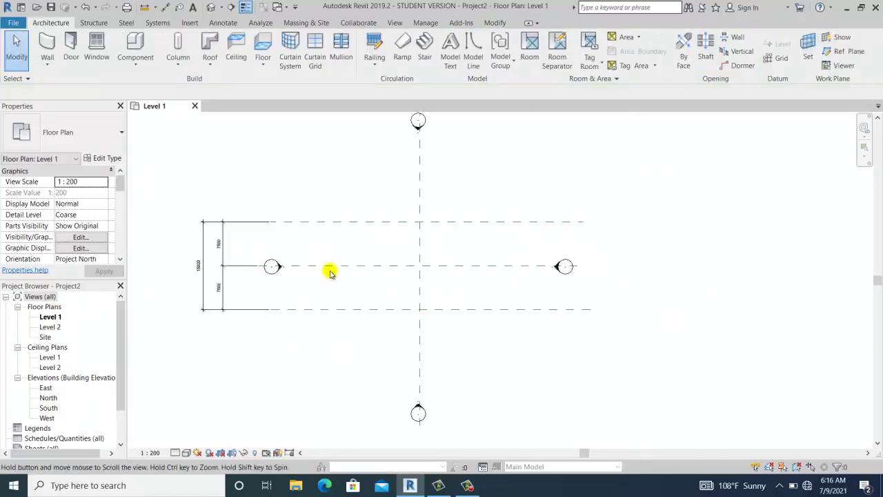
scroll(368, 247, up, 1)
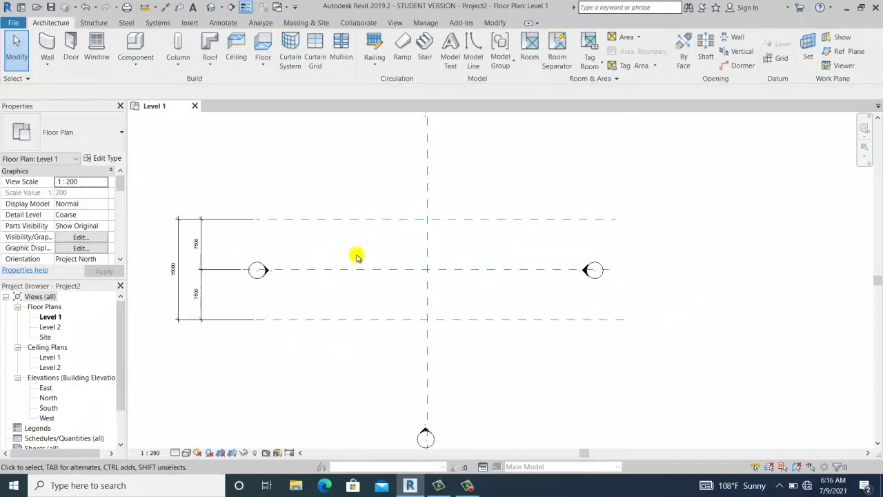
scroll(174, 261, up, 2)
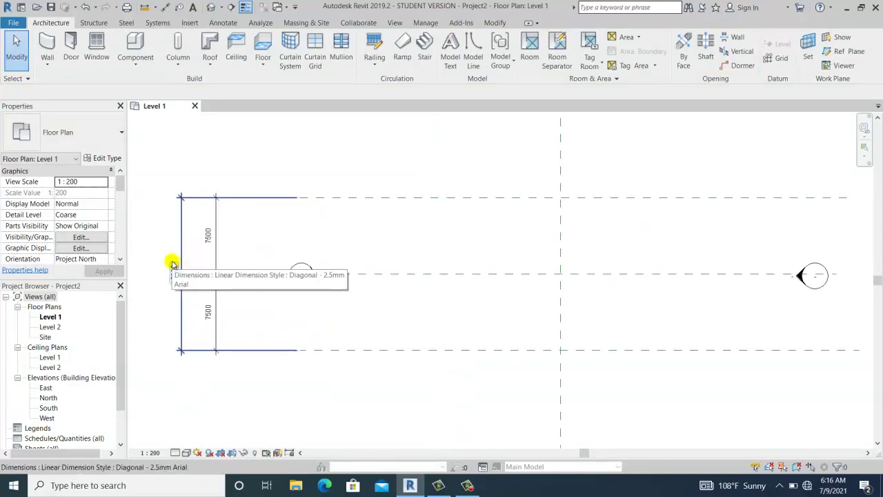
middle_drag(635, 185, 619, 181)
middle_drag(633, 220, 597, 206)
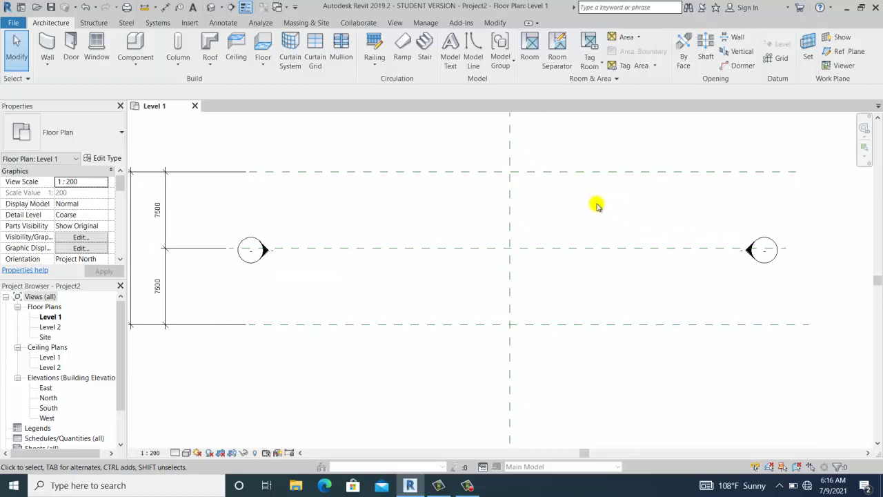
scroll(596, 206, down, 3)
mouse_move(574, 209)
middle_down()
mouse_move(581, 211)
mouse_move(566, 207)
middle_up()
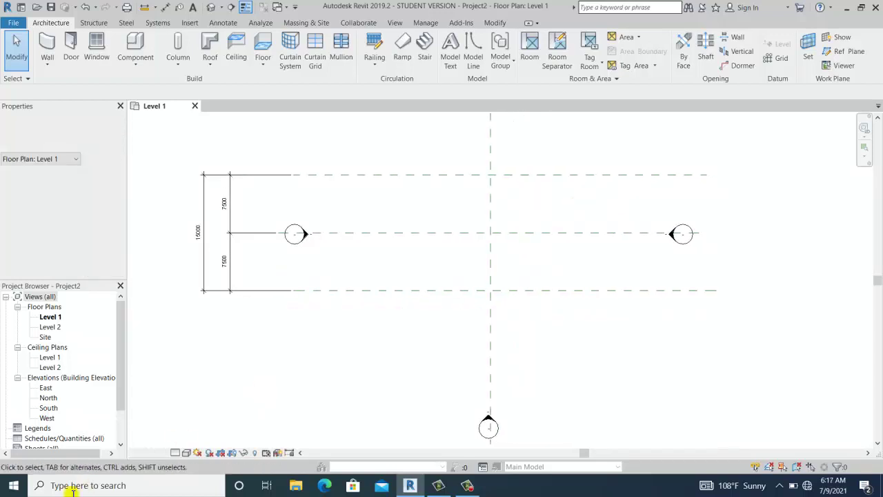
Open the South elevation and extend the level lines further east at their level-head end.
double_click(48, 408)
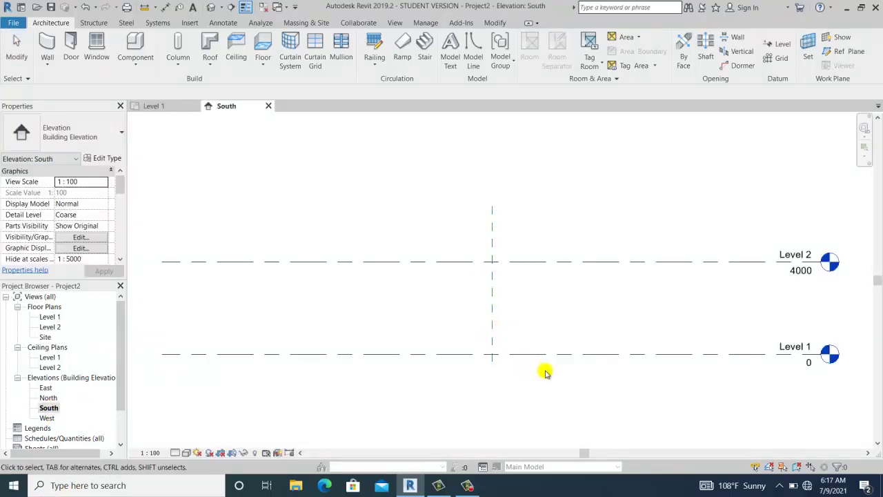
scroll(590, 252, down, 2)
click(611, 256)
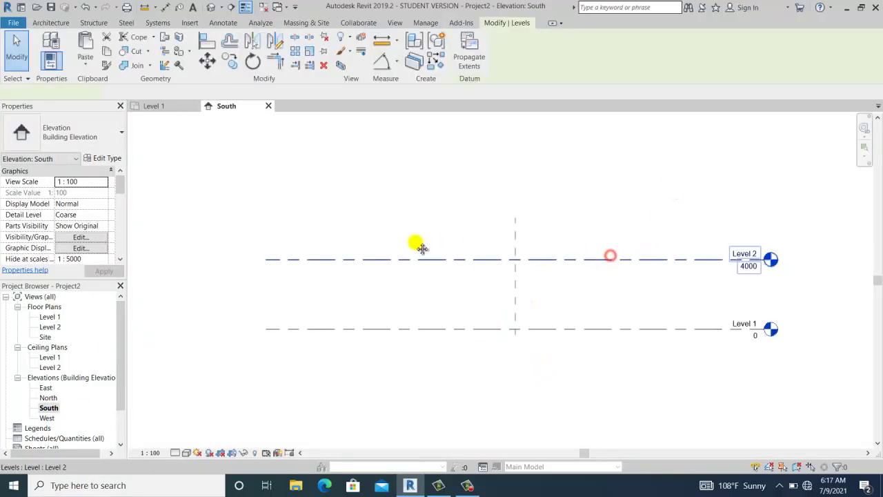
middle_drag(841, 262, 645, 246)
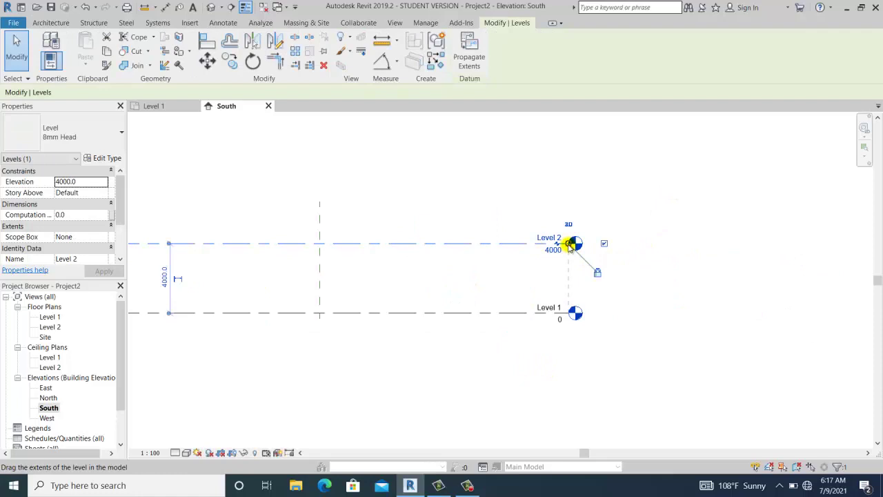
click(375, 289)
middle_drag(375, 290, 436, 298)
click(493, 248)
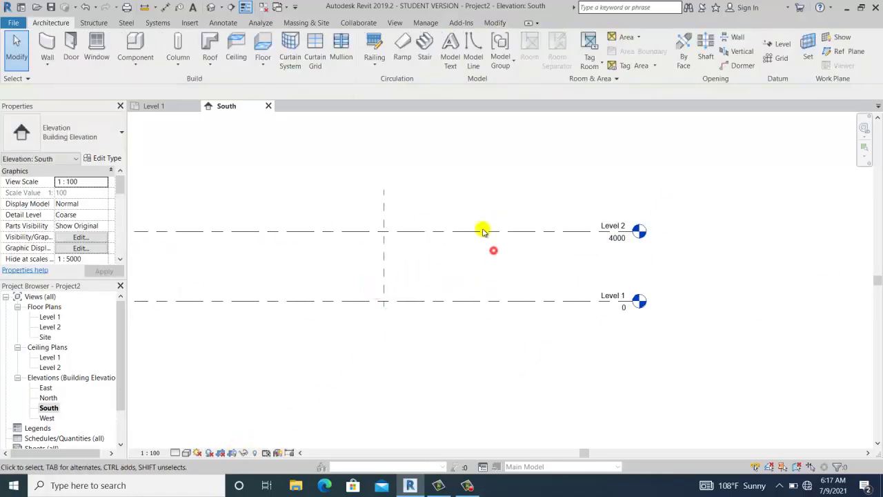
click(481, 228)
click(530, 246)
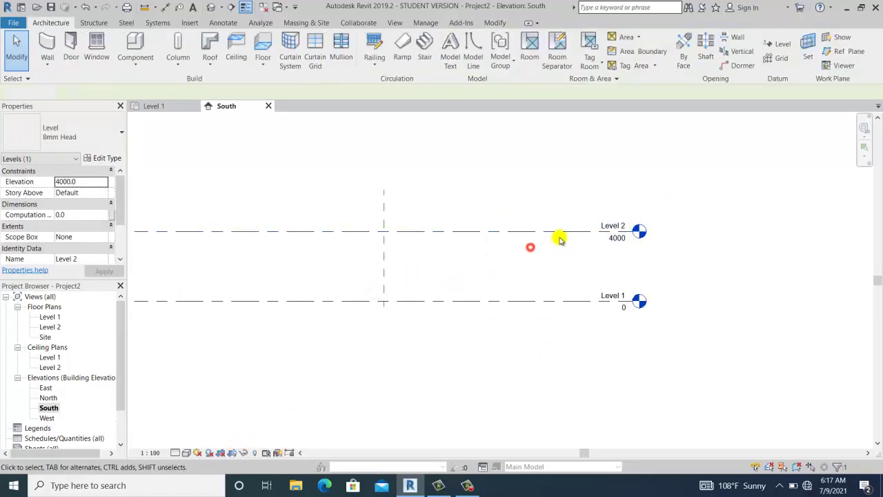
click(559, 232)
drag(635, 231, 759, 231)
click(600, 380)
scroll(562, 314, down, 2)
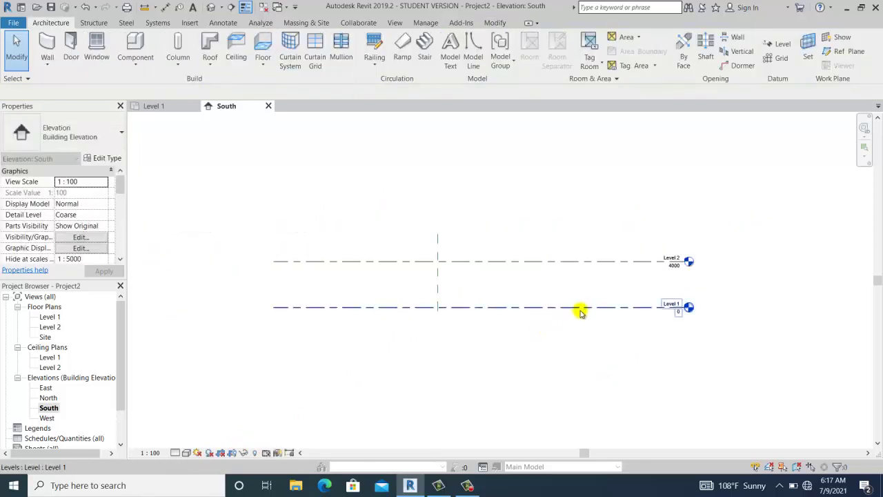
Create a level similar to Level 2, drawn above it at about 7900 mm elevation and aligned with both ends of the existing levels.
click(515, 253)
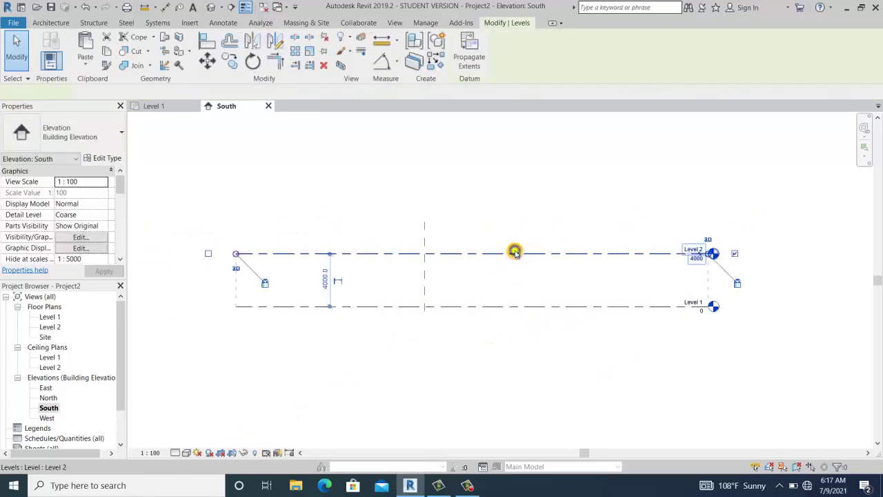
right_click(516, 253)
click(565, 325)
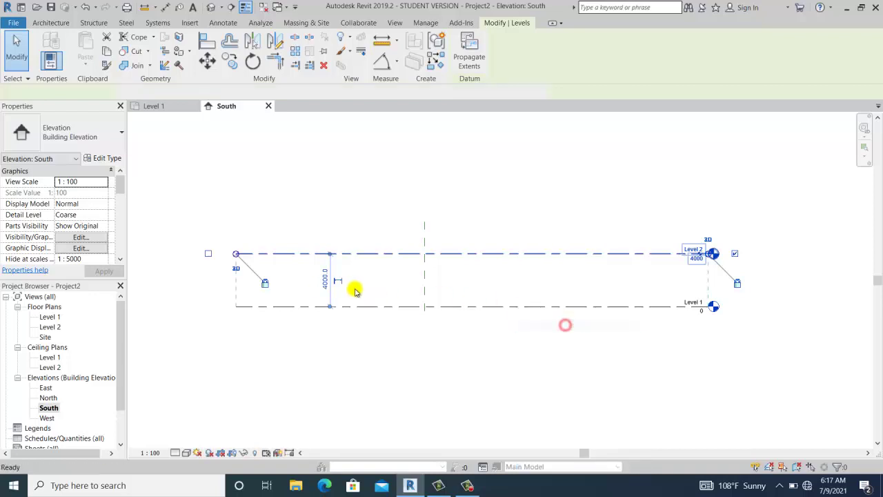
click(237, 203)
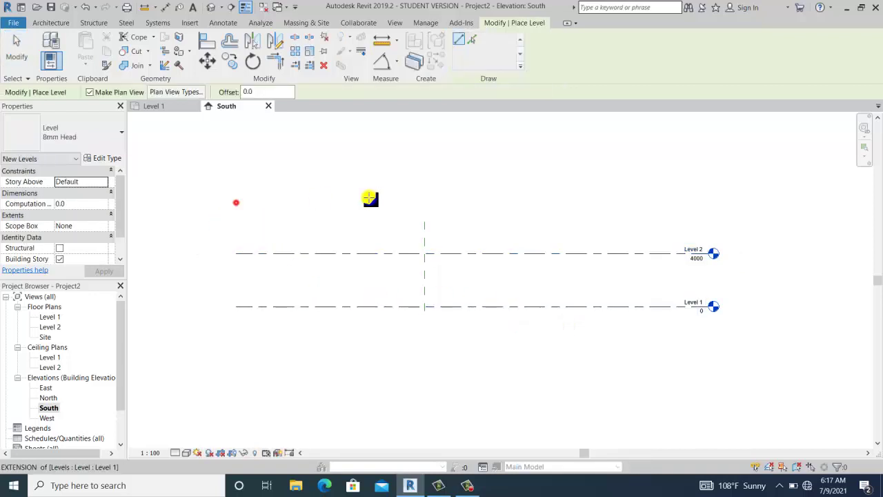
click(713, 183)
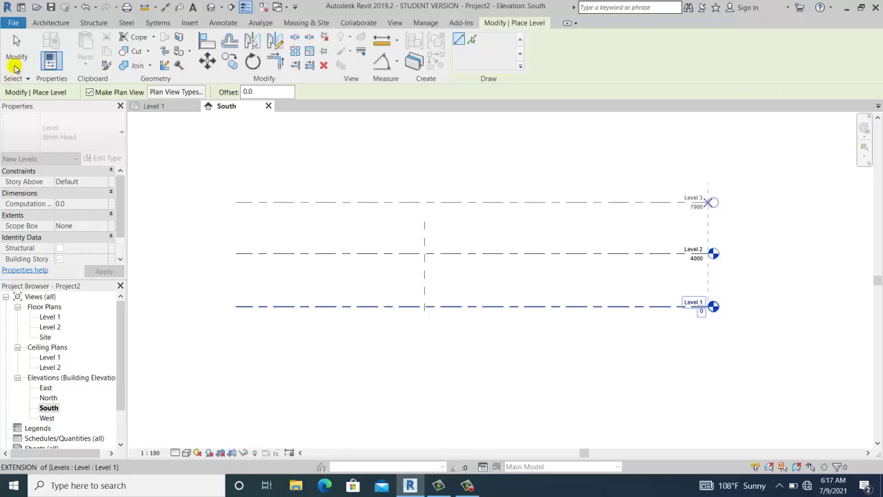
click(14, 63)
Set the distance between Level 3 and Level 2 to 5.5 m.
scroll(815, 213, up, 2)
middle_drag(699, 198, 563, 227)
click(563, 224)
click(327, 255)
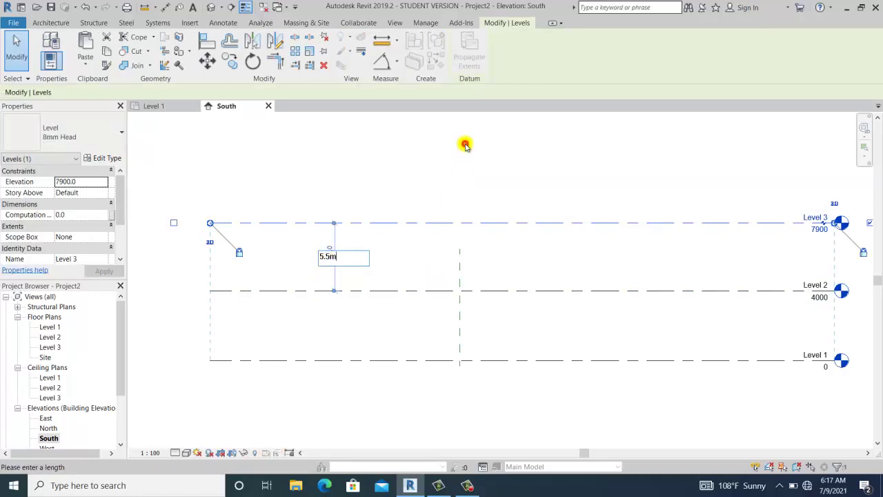
key(Return)
Set the distance between Level 3 and Level 2 to 2.5 m.
click(331, 243)
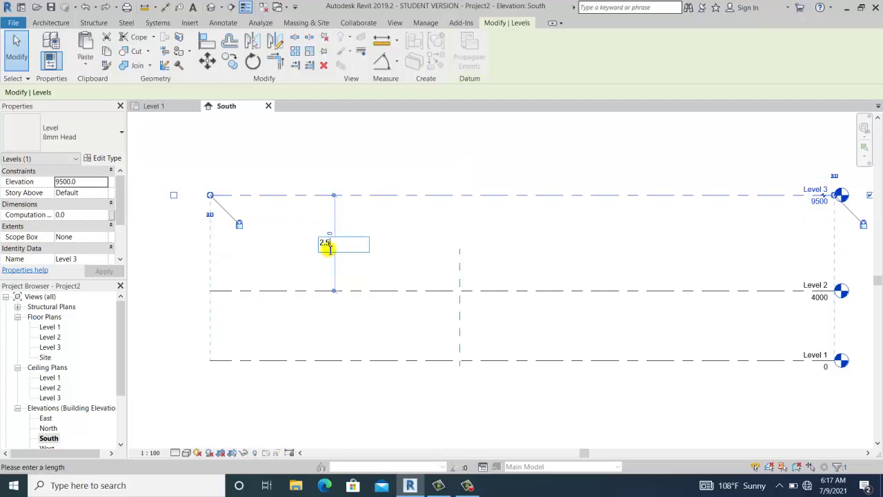
text(2.5m)
click(432, 181)
click(460, 165)
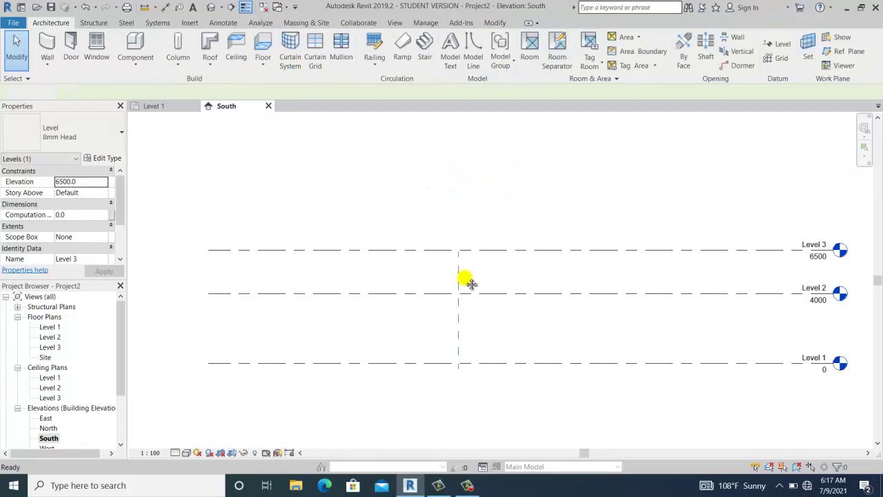
Extend the level lines further west at the end without level heads.
scroll(427, 266, down, 2)
click(396, 232)
drag(318, 231, 262, 233)
click(414, 339)
Draw a vertical reference plane crossing all three levels, about 14980 mm west of the existing vertical plane.
middle_drag(479, 294, 529, 384)
key(r)
key(p)
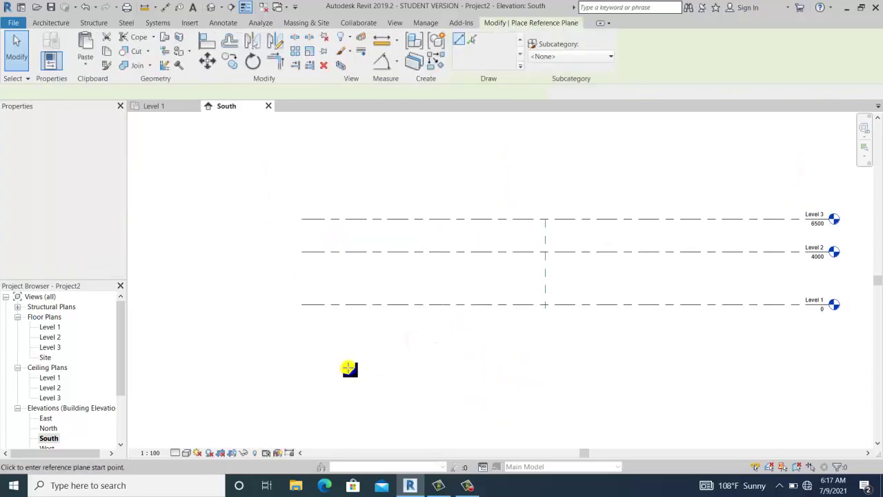
click(349, 366)
click(348, 160)
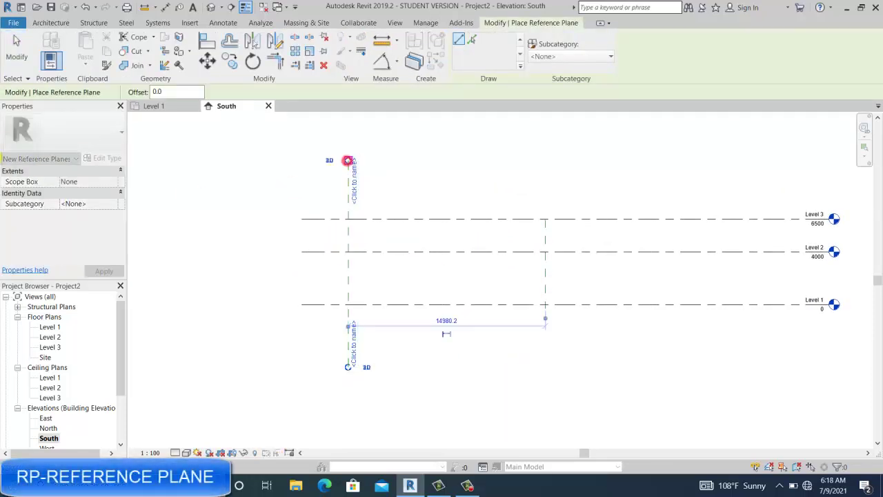
key(Escape)
key(Escape)
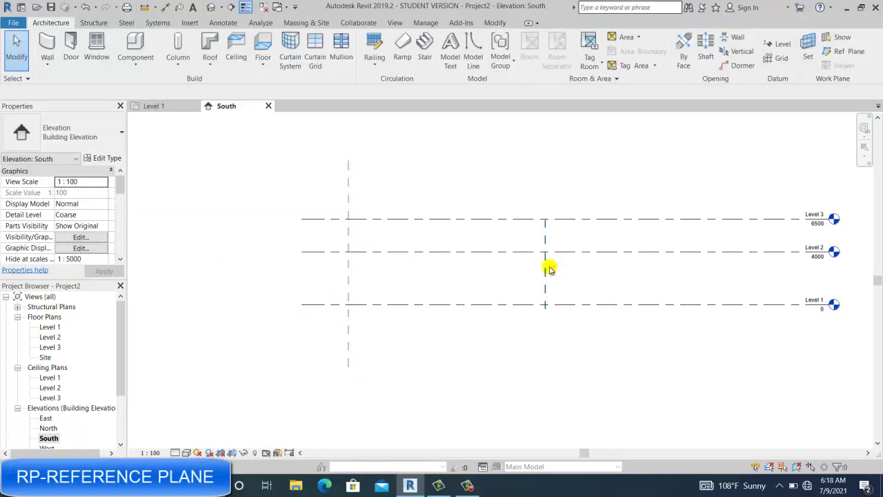
Copy the new vertical reference plane eastward and set the copy's distance from the original to 5625 mm.
click(350, 295)
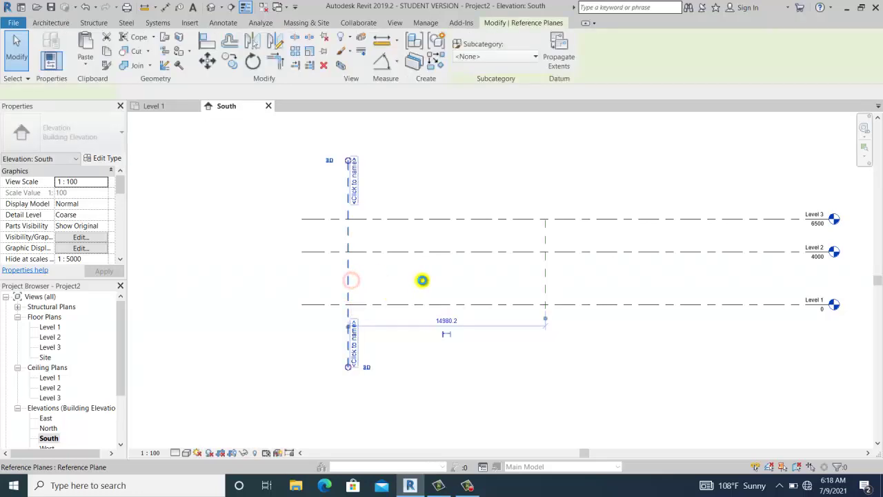
ctrl+drag(430, 279, 439, 281)
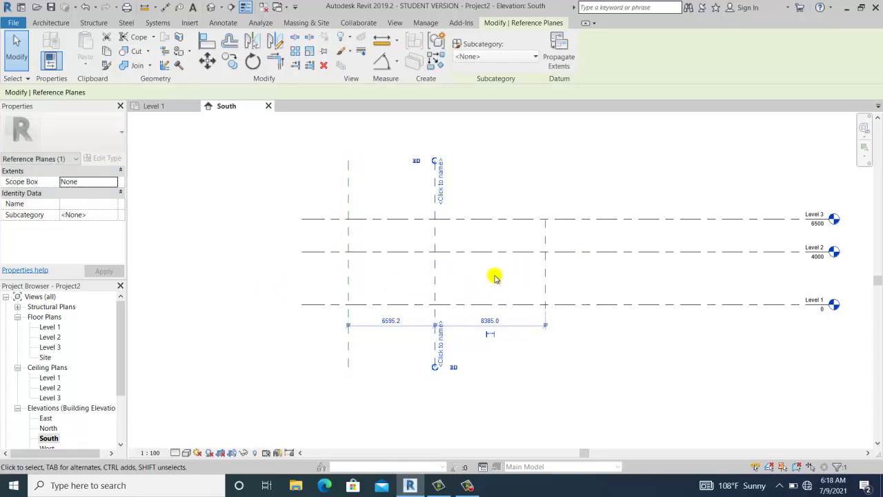
click(390, 321)
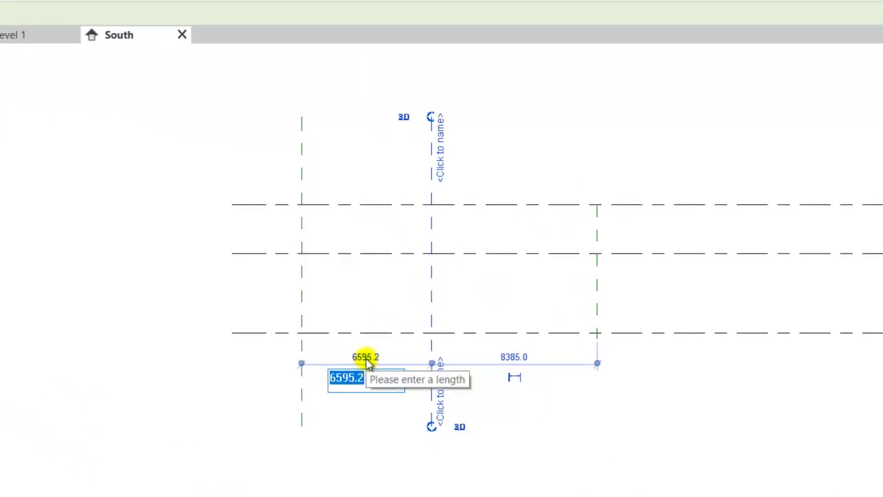
text(5625)
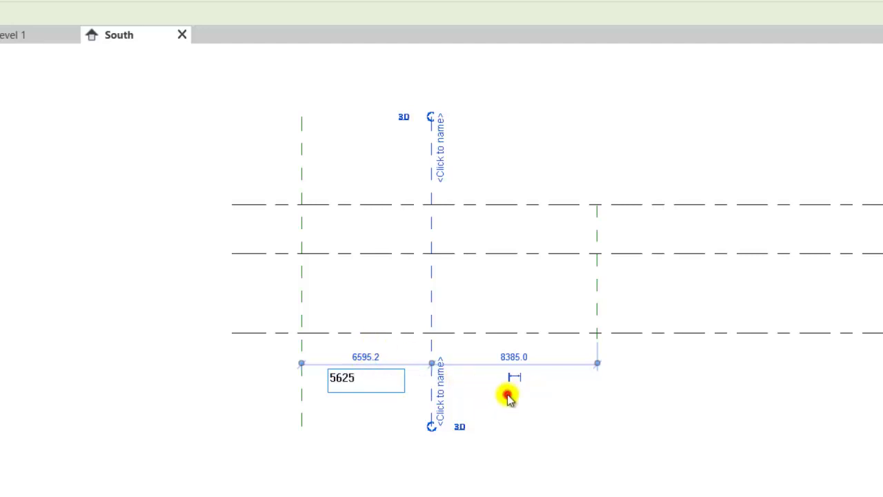
click(506, 394)
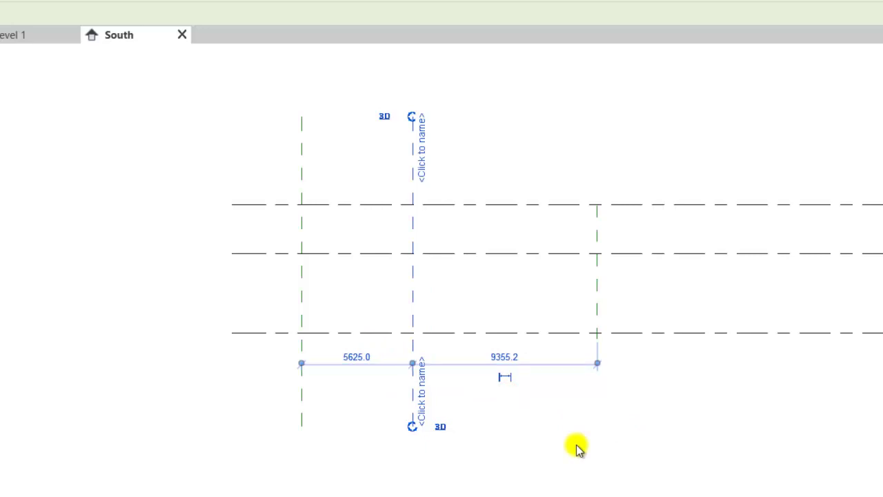
click(525, 264)
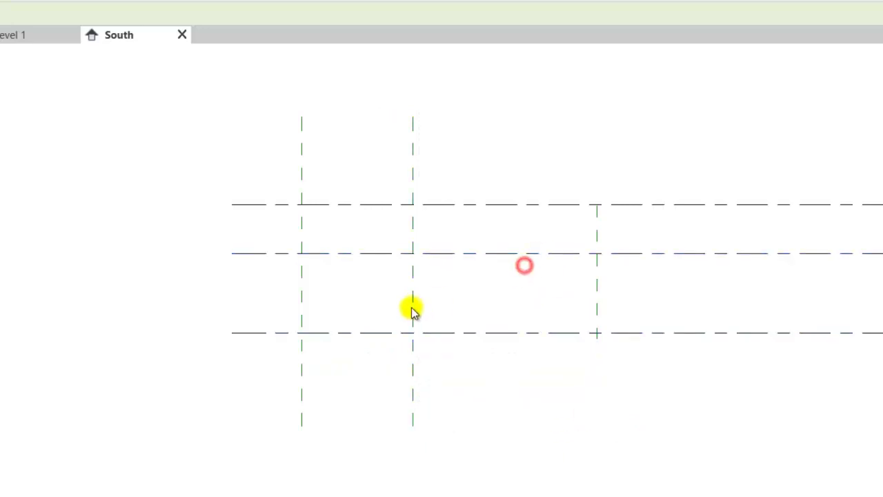
Mirror the westernmost vertical reference plane about the copied plane to create a third one on its east side.
click(302, 305)
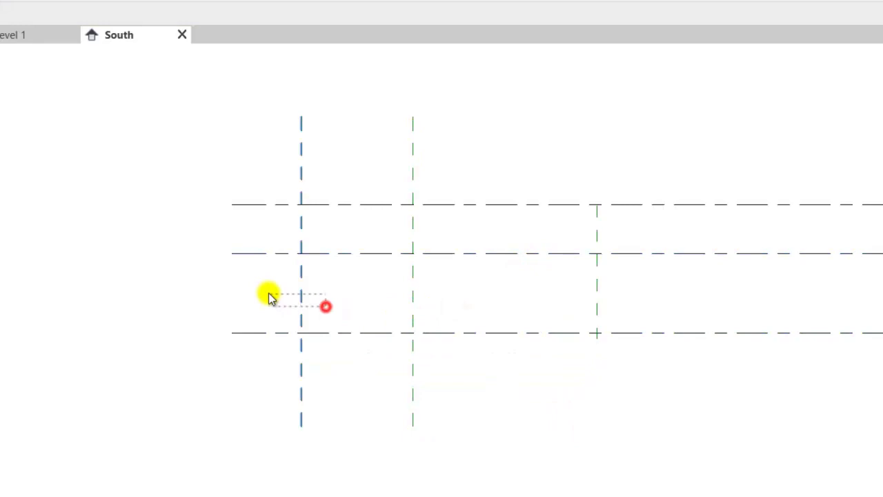
drag(270, 296, 270, 297)
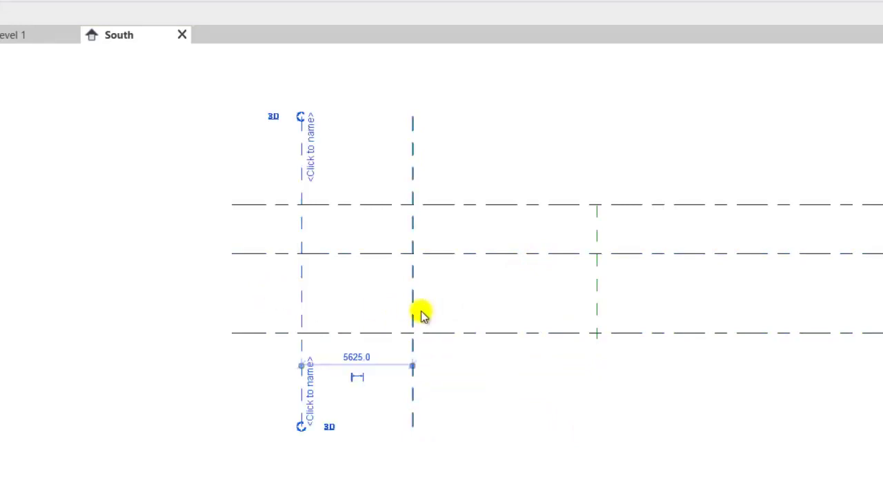
key(m)
key(m)
click(414, 276)
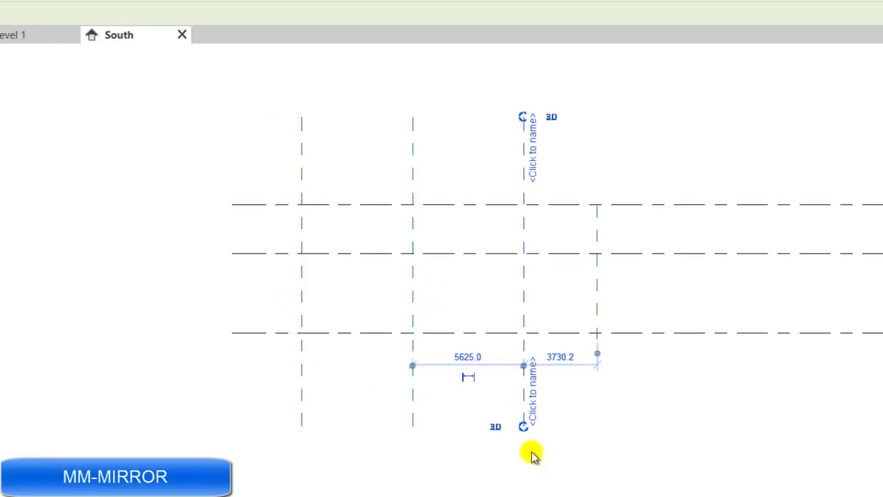
click(683, 417)
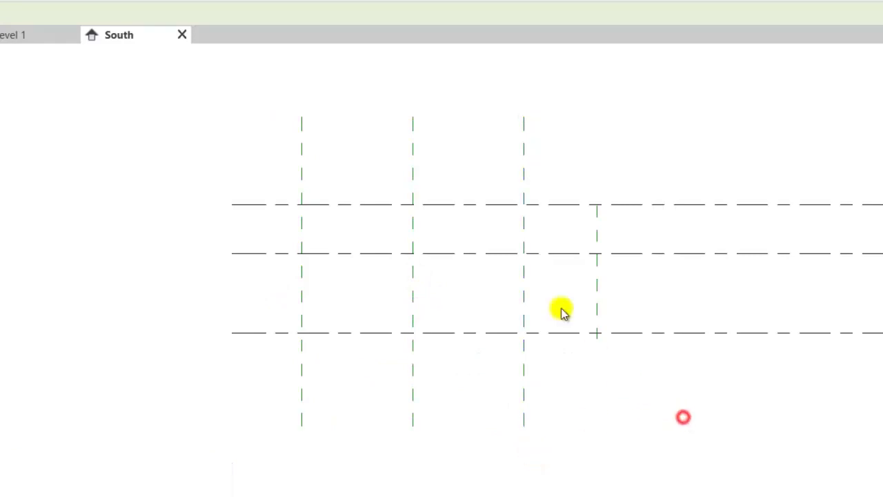
Move the three new vertical reference planes together so the easternmost one coincides with the original vertical plane at Level 1.
key(m)
key(v)
click(633, 426)
mouse_move(564, 298)
mouse_down()
mouse_move(388, 262)
mouse_move(297, 283)
mouse_up()
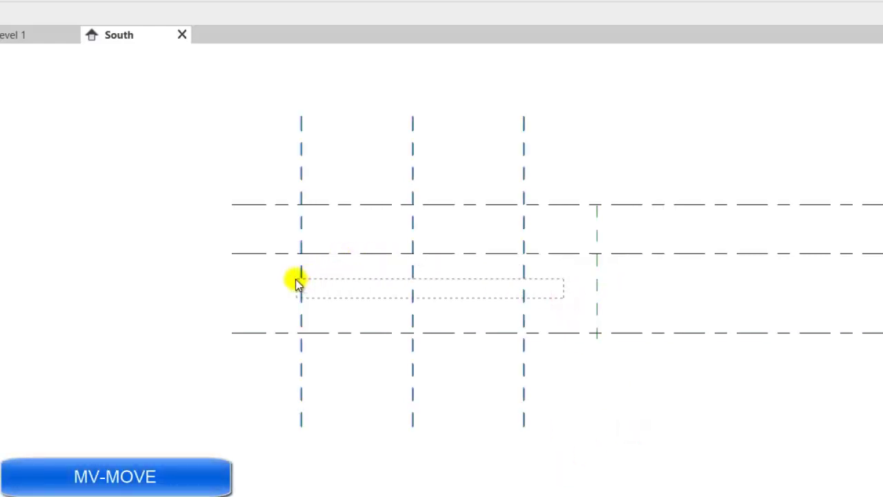
key(Return)
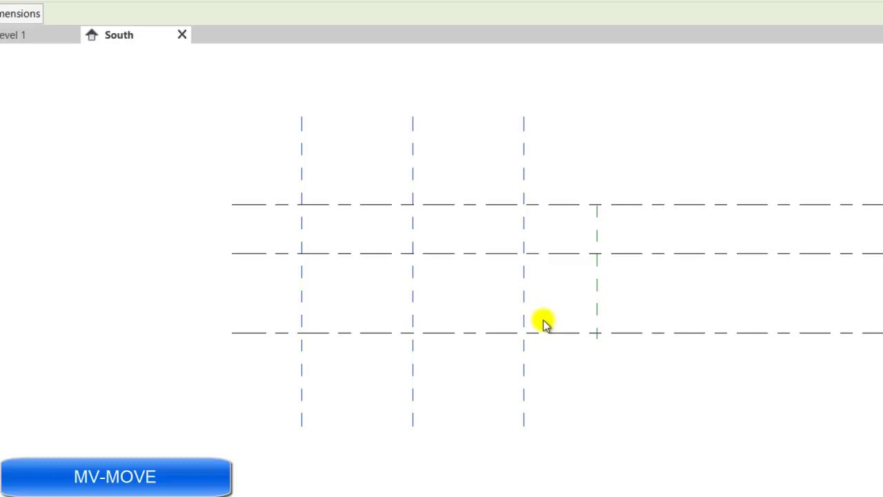
click(524, 332)
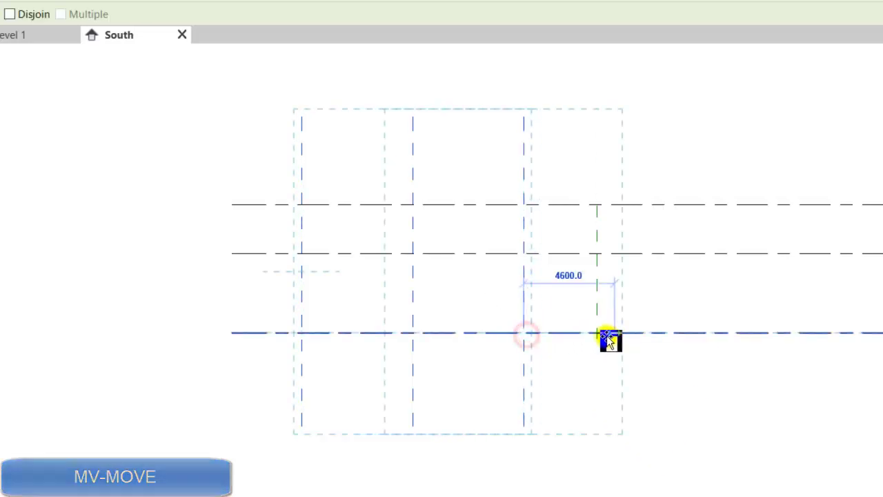
click(599, 334)
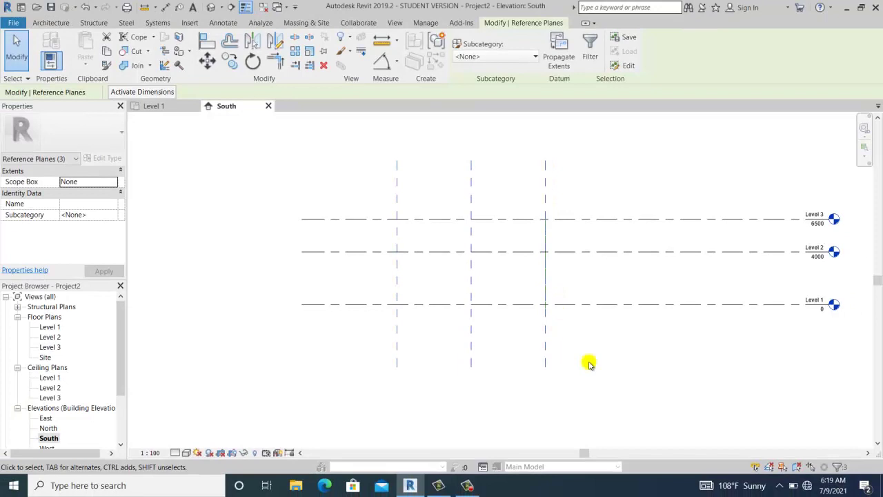
click(590, 362)
middle_drag(591, 356, 539, 320)
scroll(479, 240, up, 2)
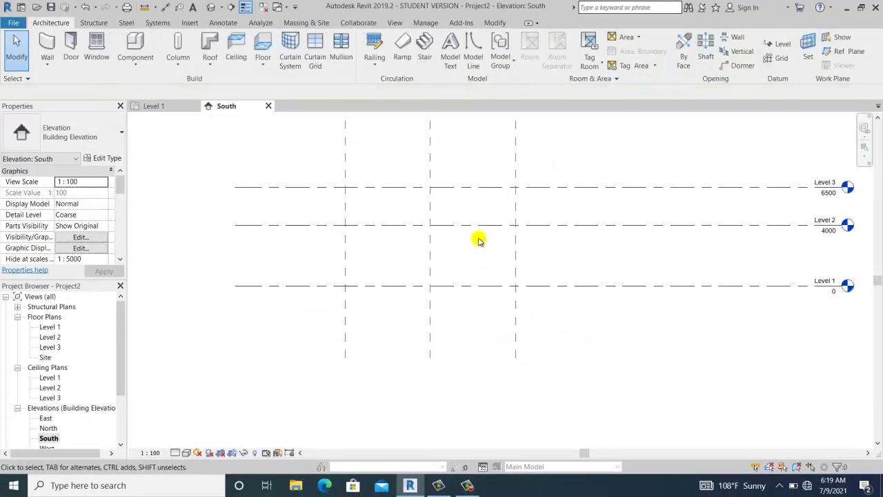
Copy the middle vertical reference plane eastward and set the copy's distance from the original to 1700 mm.
key(c)
key(o)
click(432, 246)
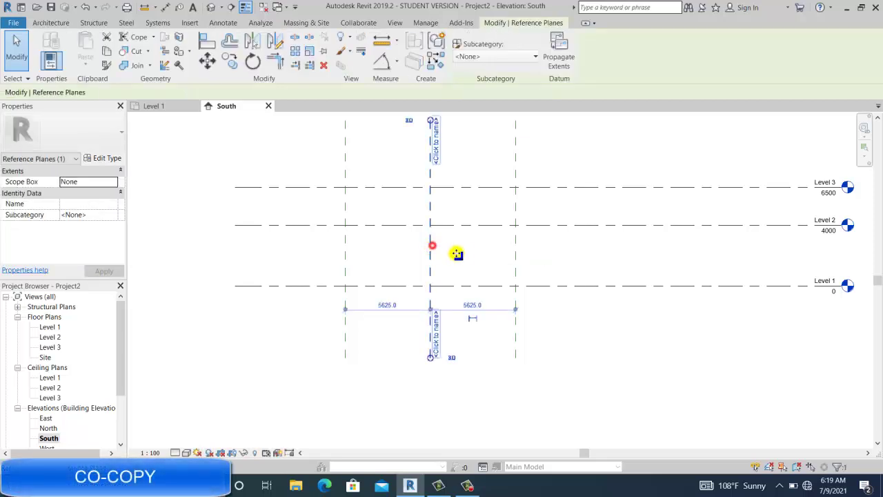
click(460, 253)
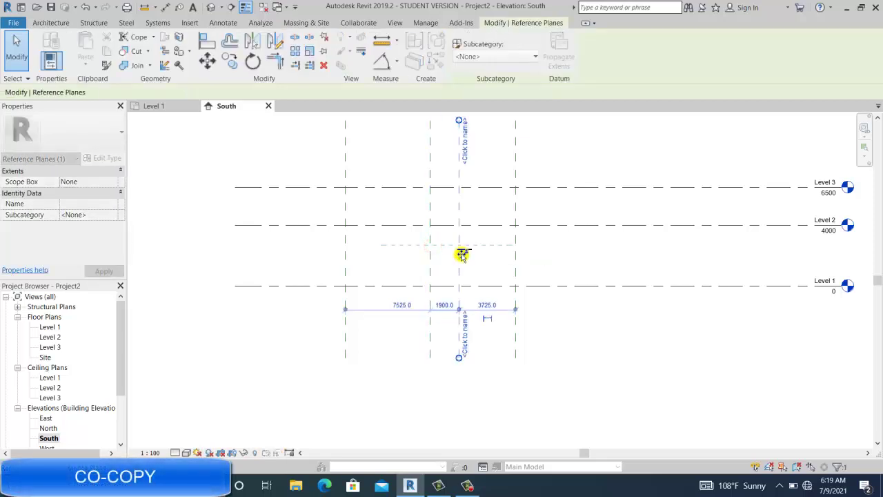
click(445, 306)
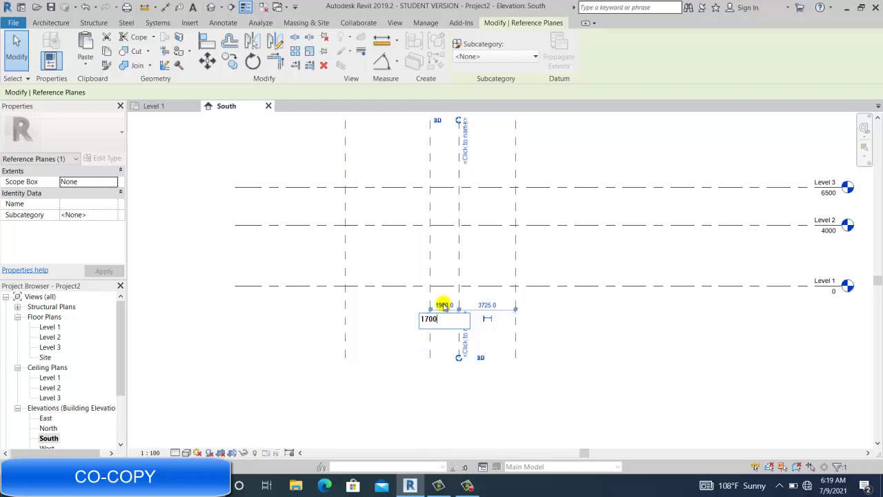
key(Return)
key(Escape)
Mirror the copied vertical reference plane about the middle plane to create a matching one on its west side.
key(m)
key(m)
click(457, 243)
key(m)
key(m)
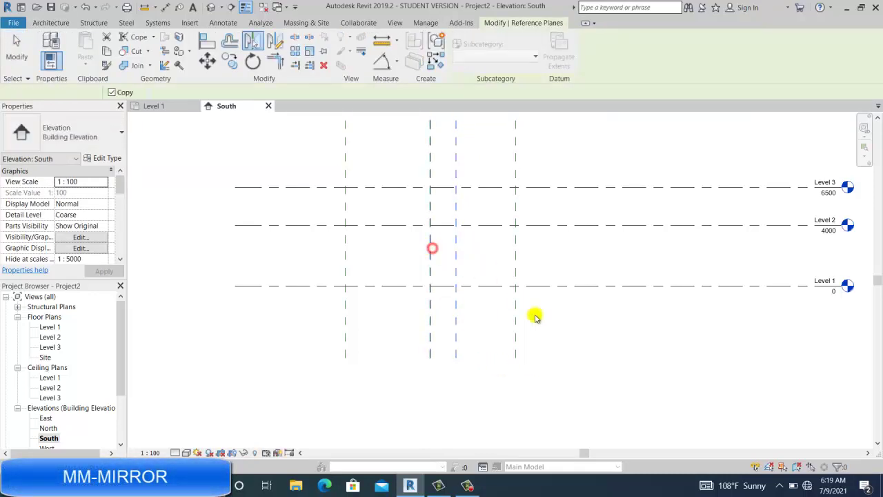
click(430, 248)
click(283, 358)
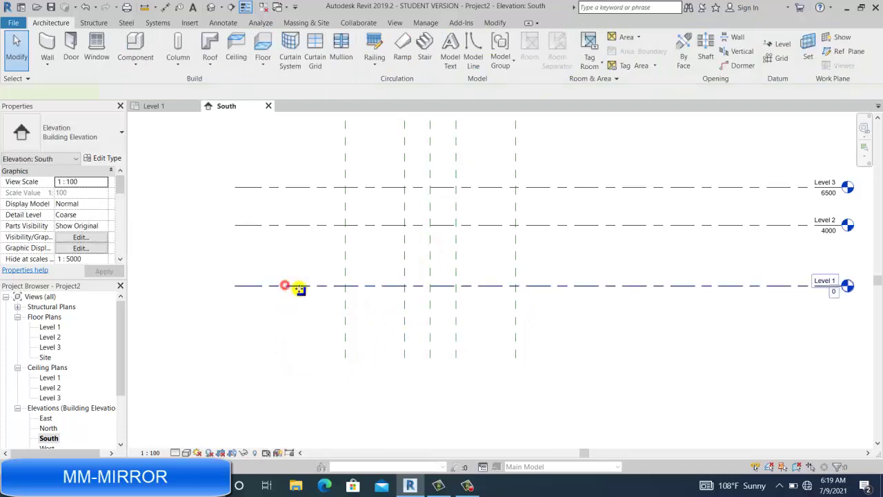
Copy Level 1 upward and set the copy's height above Level 1 to 1095 mm.
click(289, 287)
key(c)
key(o)
click(315, 286)
click(315, 260)
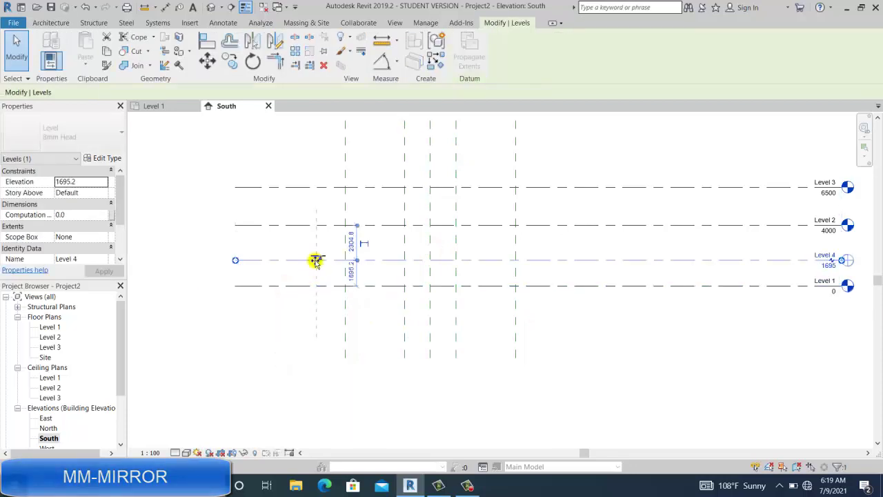
click(351, 273)
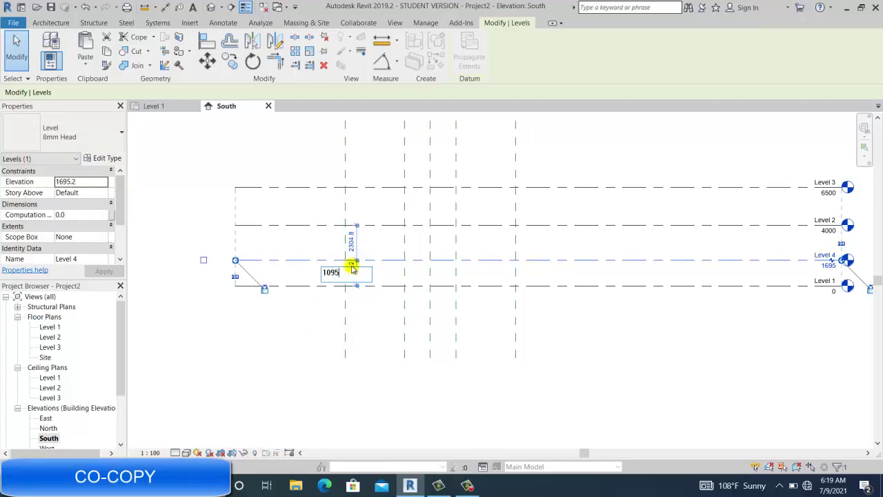
text(1095)
key(Return)
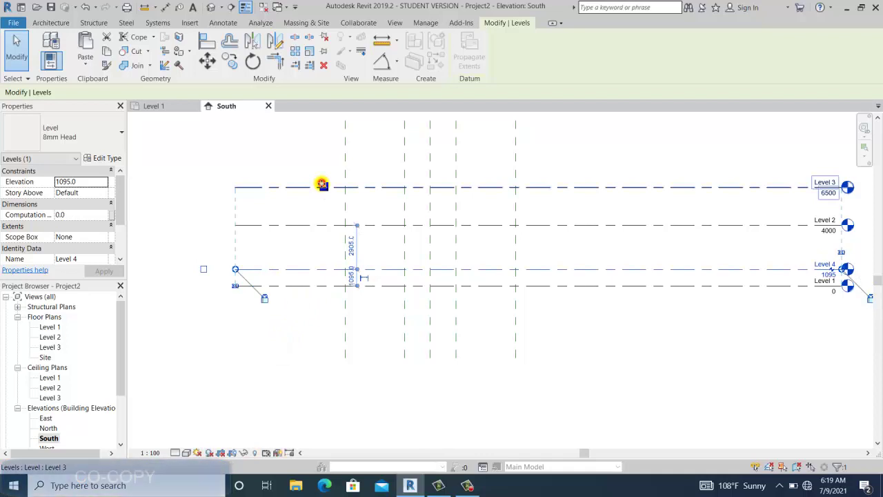
Copy Level 3 downward and set the copy's distance below Level 3 to 1095 mm.
click(322, 187)
click(323, 202)
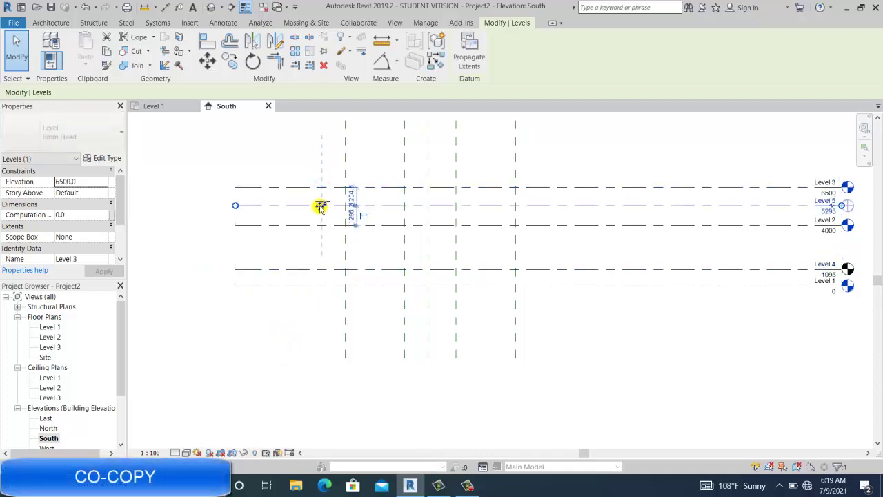
scroll(342, 206, up, 2)
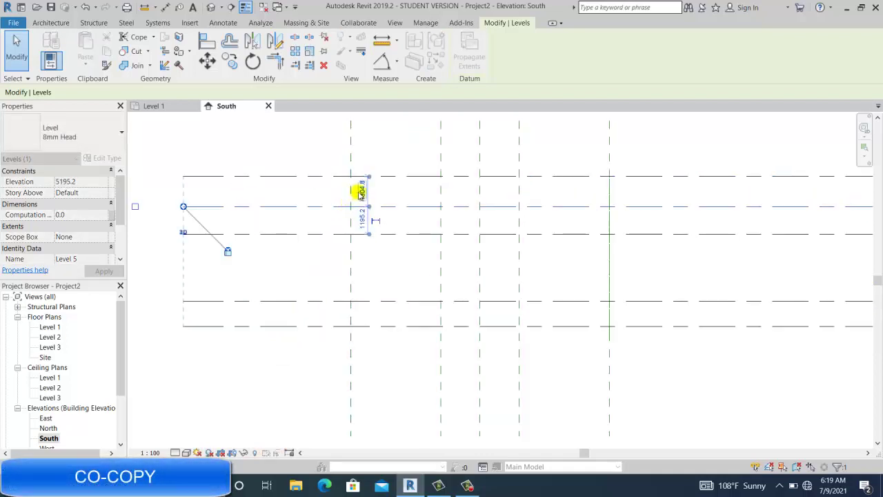
text(1095)
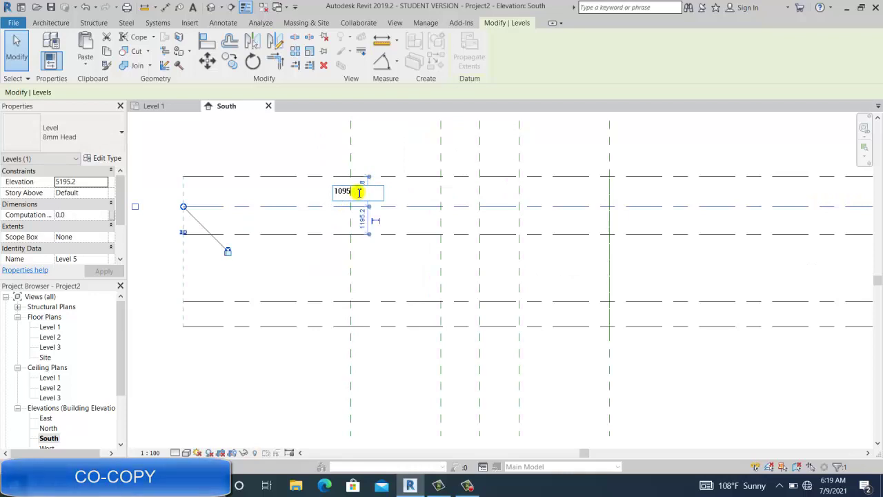
click(269, 274)
click(285, 273)
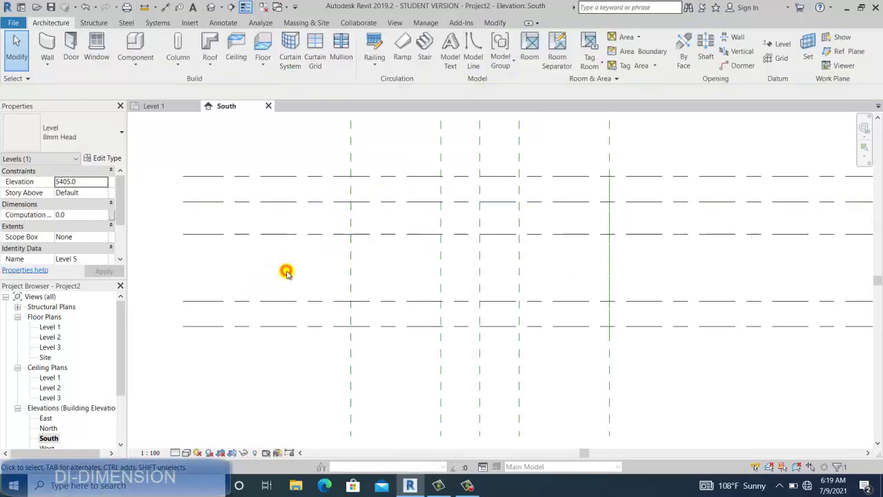
Place a continuous aligned dimension string across all five levels, just west of their ends.
middle_drag(285, 270, 400, 413)
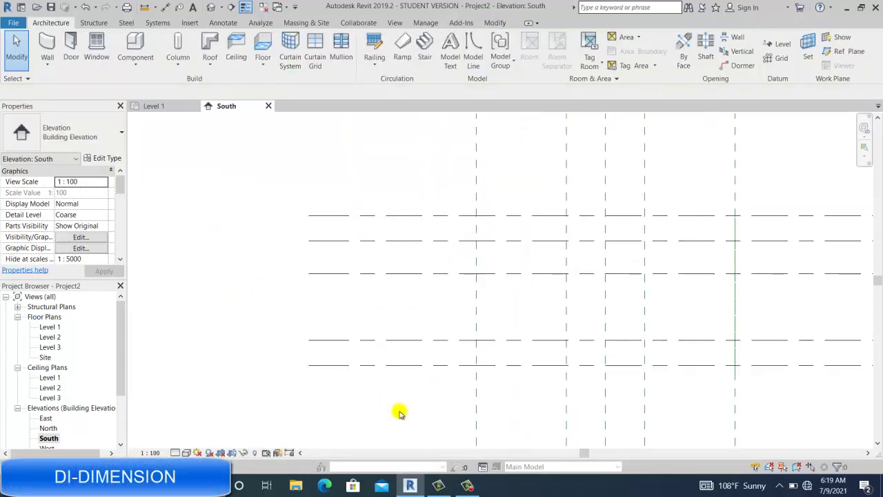
key(d)
key(i)
click(371, 365)
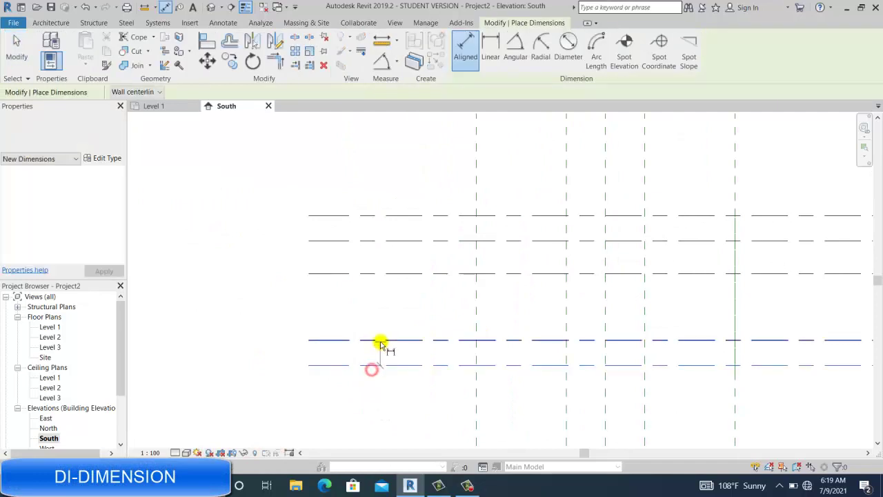
click(380, 341)
click(390, 274)
click(393, 241)
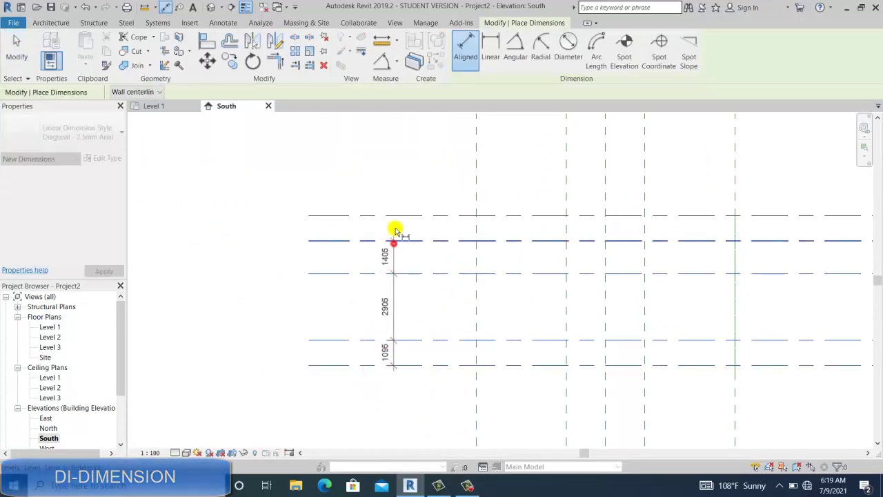
click(398, 217)
click(285, 252)
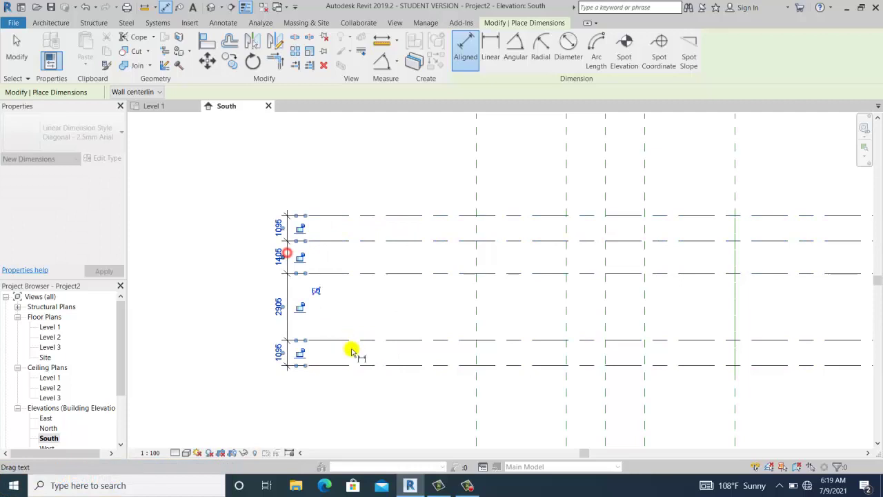
Add an overall aligned dimension from Level 1 to Level 3 outside the level dimension string.
click(354, 365)
click(379, 213)
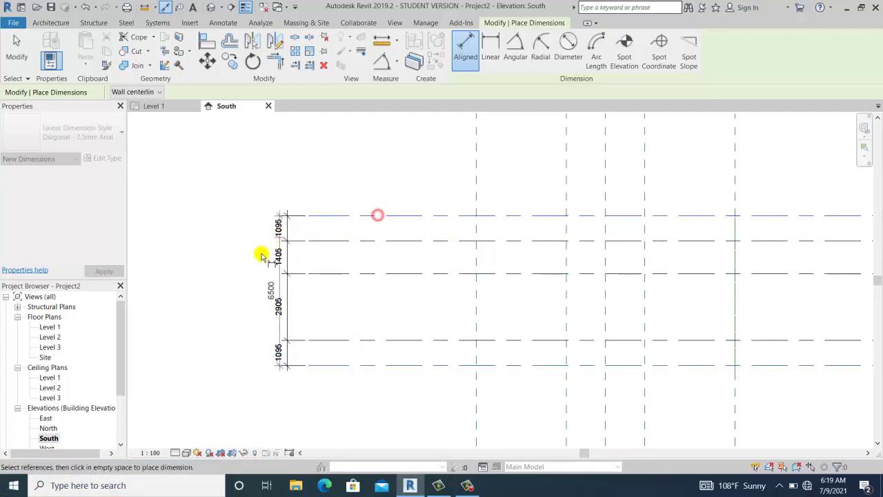
click(256, 258)
scroll(237, 349, up, 2)
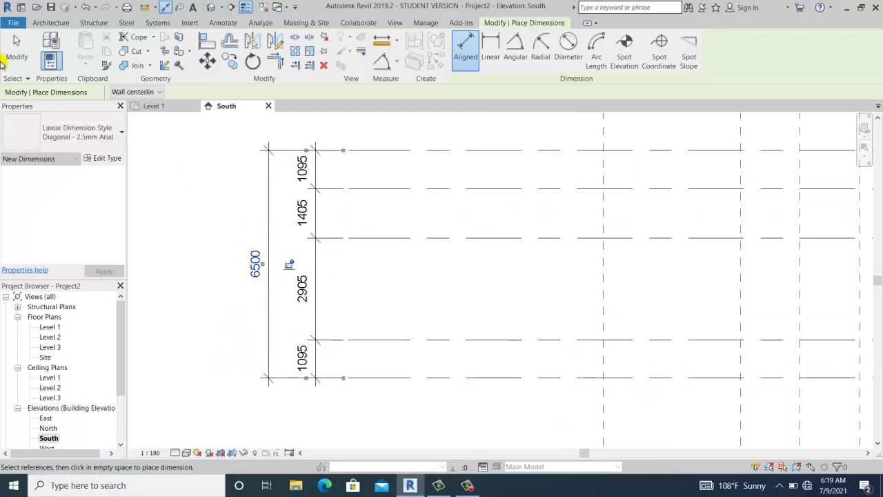
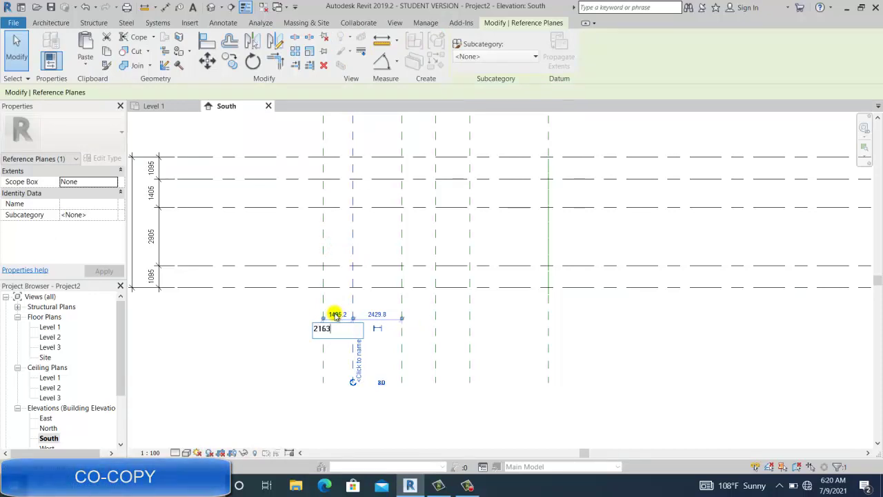
Set the new vertical plane's distance from the westernmost vertical reference plane to 2163 mm.
key(Return)
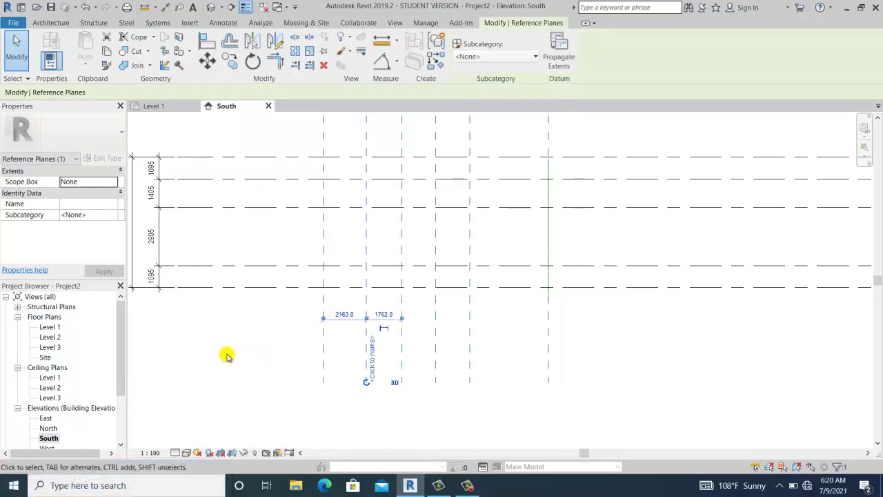
click(227, 355)
scroll(360, 336, down, 1)
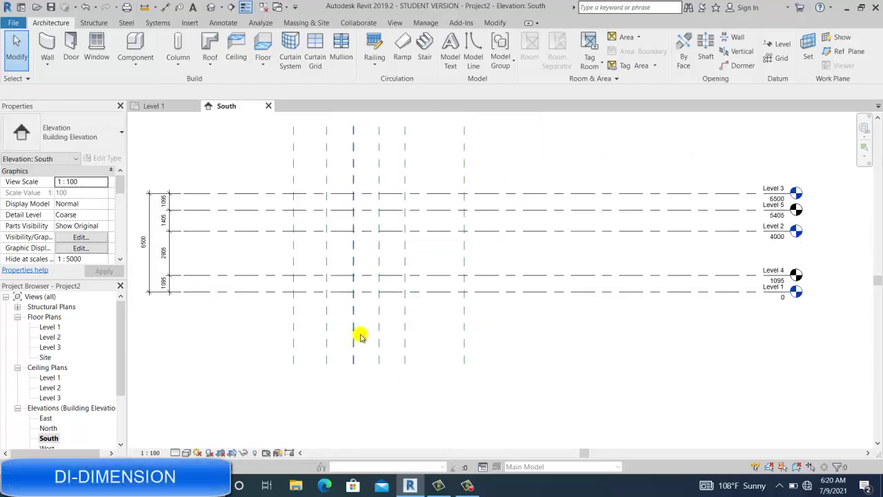
Place a continuous aligned dimension string across all six vertical reference planes, below Level 1 near their lower ends.
middle_drag(451, 360, 441, 361)
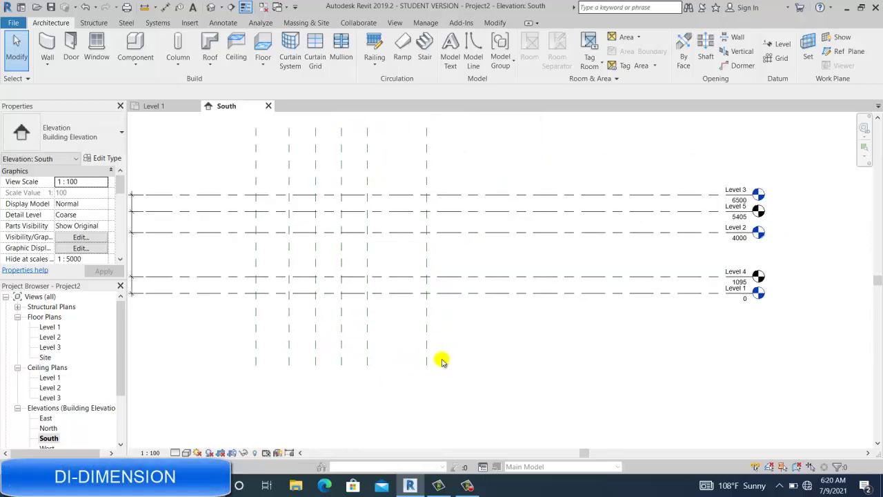
middle_drag(278, 245, 365, 349)
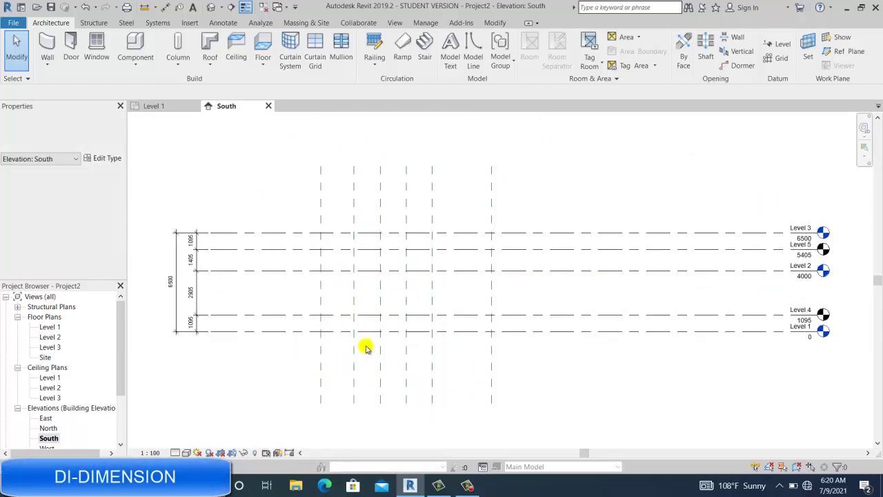
key(d)
key(i)
click(321, 354)
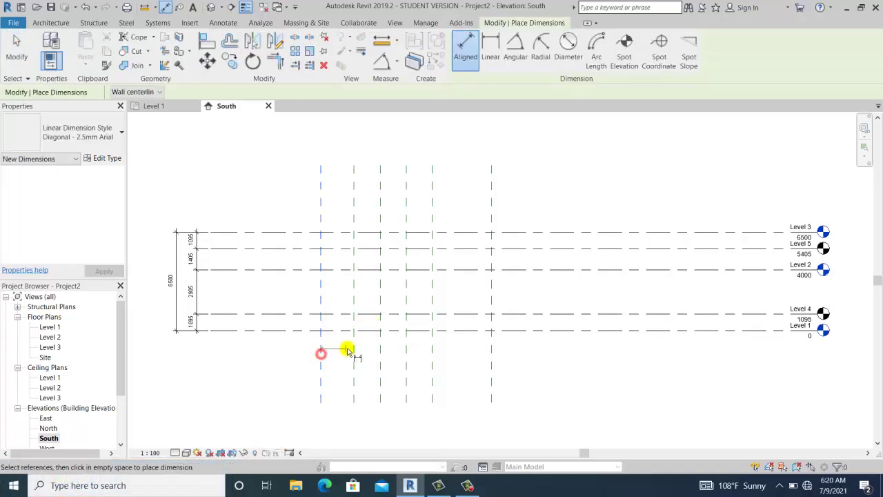
click(351, 348)
click(380, 352)
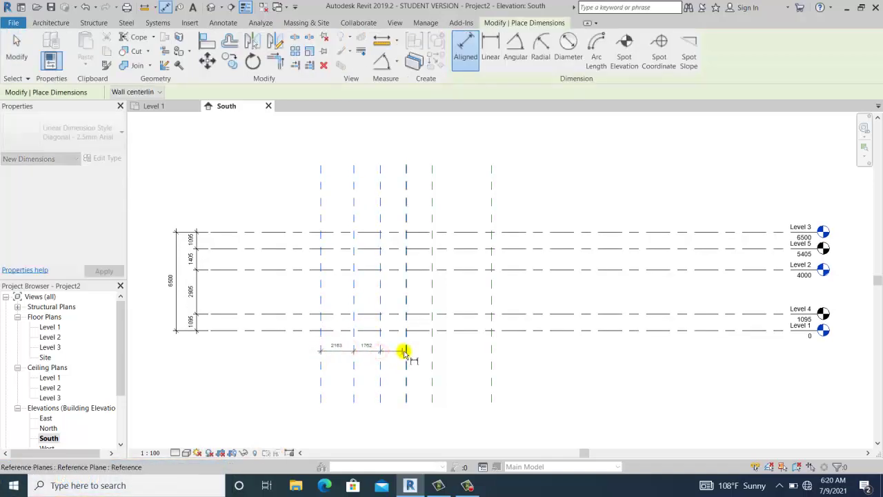
click(407, 352)
click(432, 352)
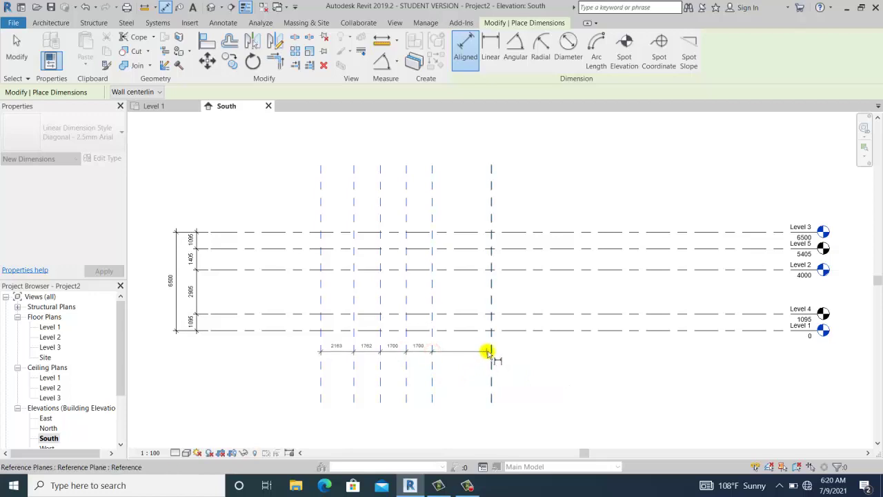
click(488, 351)
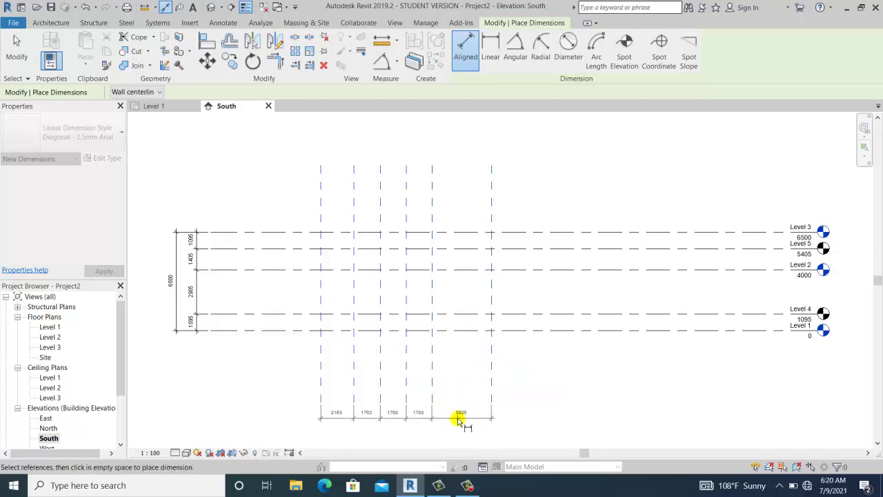
click(459, 419)
middle_drag(411, 413, 430, 336)
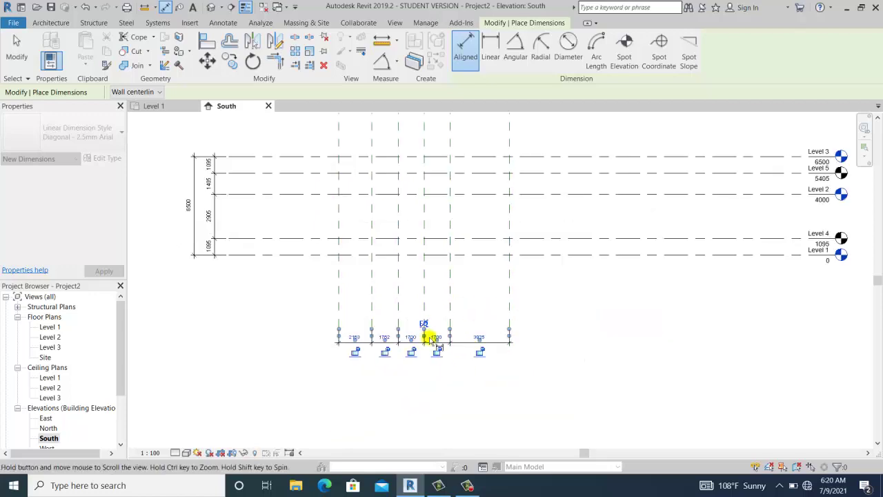
click(316, 319)
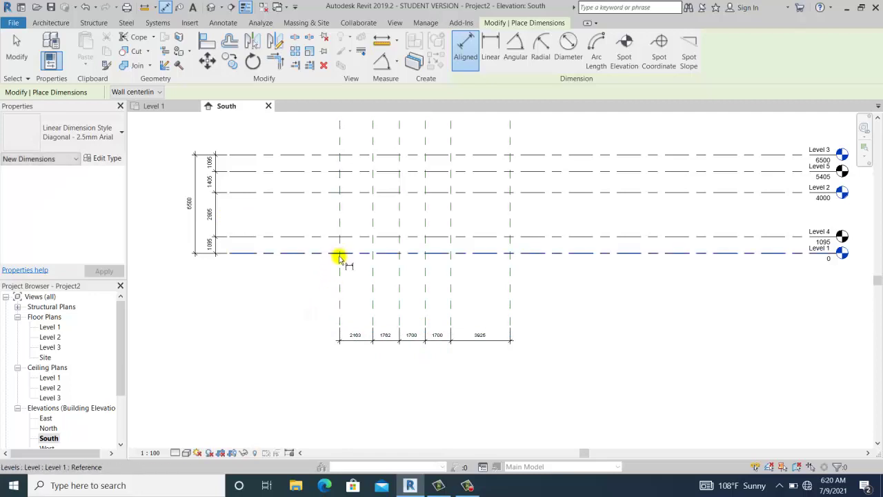
Add an overall aligned dimension between the westernmost and easternmost vertical planes below the dimension string, and end dimensioning.
scroll(396, 349, up, 2)
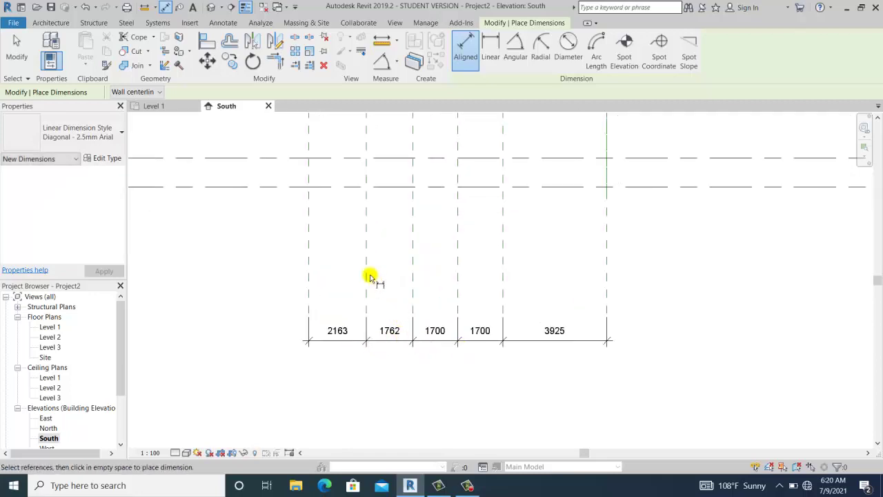
click(310, 220)
click(610, 213)
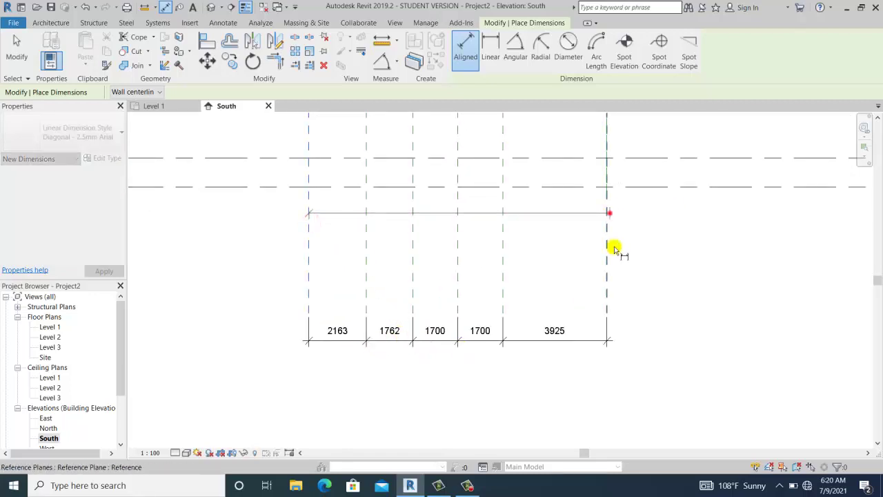
click(633, 364)
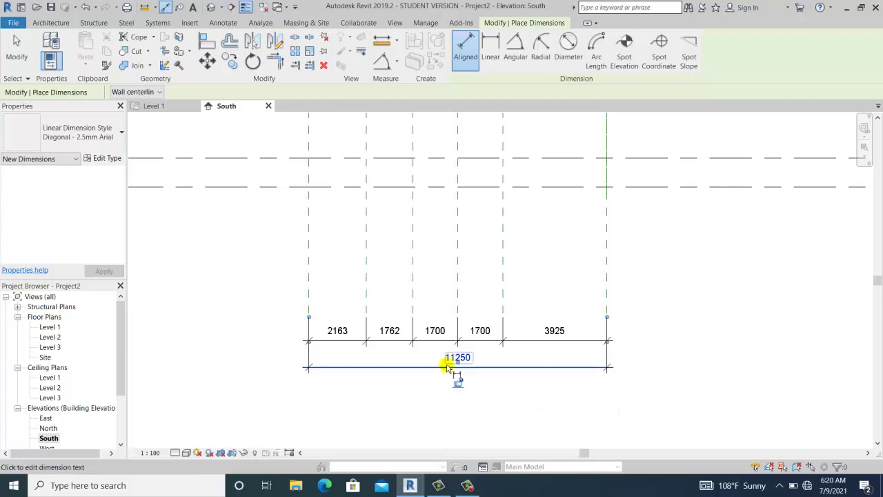
scroll(428, 338, down, 2)
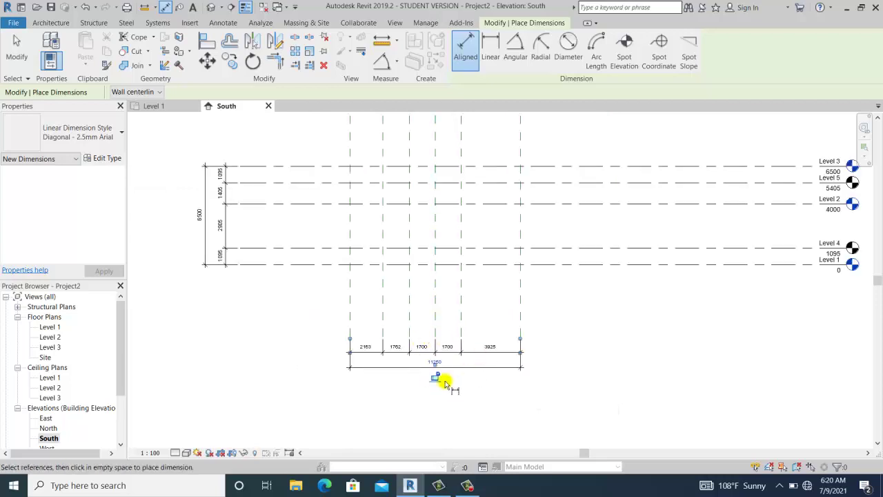
click(16, 52)
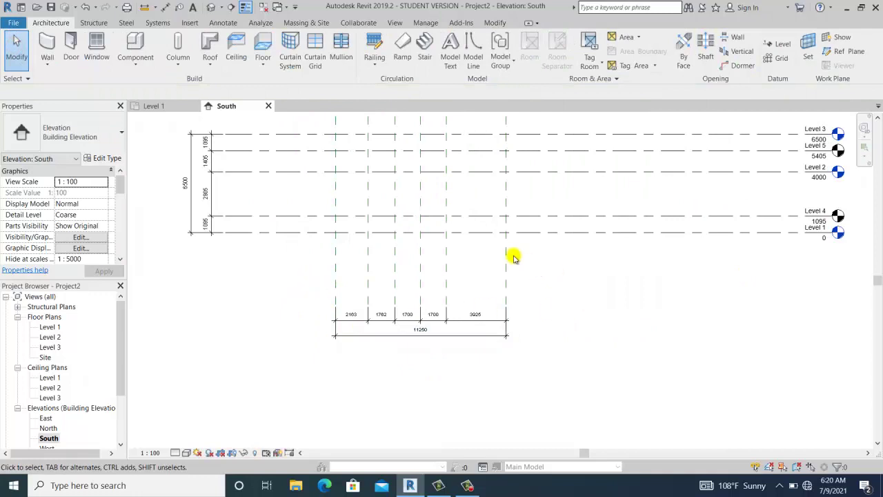
scroll(417, 345, up, 2)
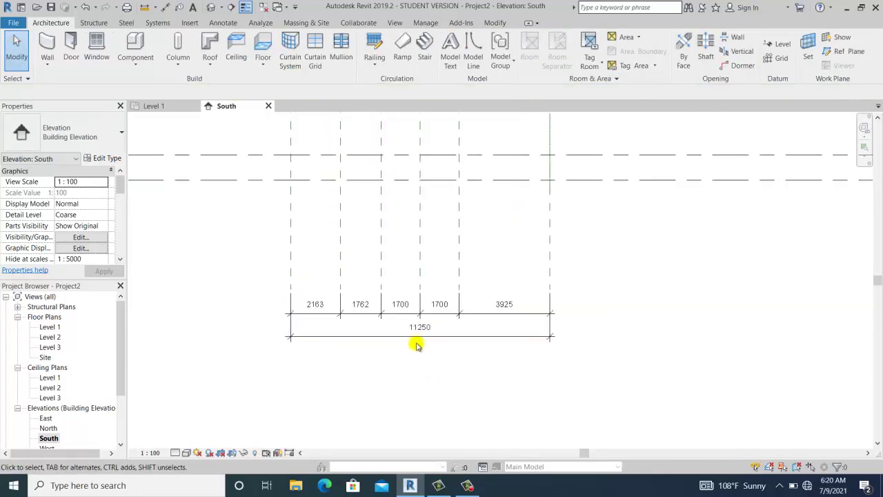
Mirror the five western vertical reference planes about the easternmost vertical reference plane in the South elevation.
scroll(418, 345, up, 1)
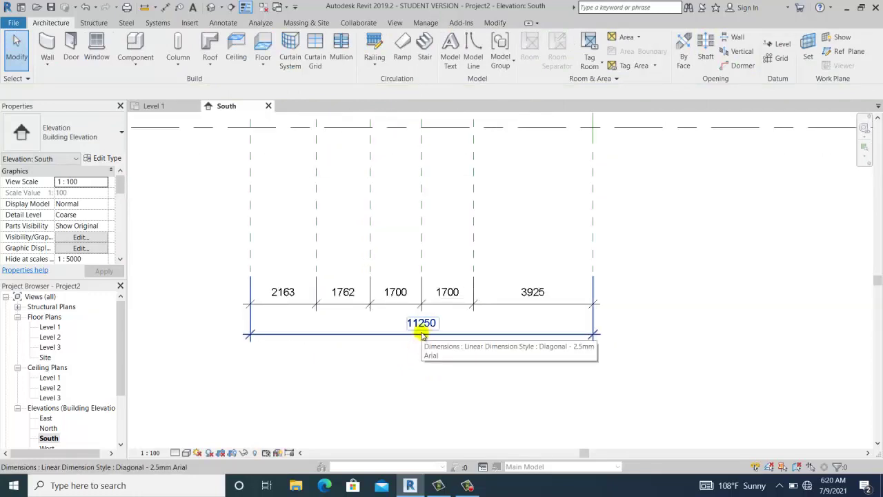
scroll(421, 335, down, 2)
click(473, 367)
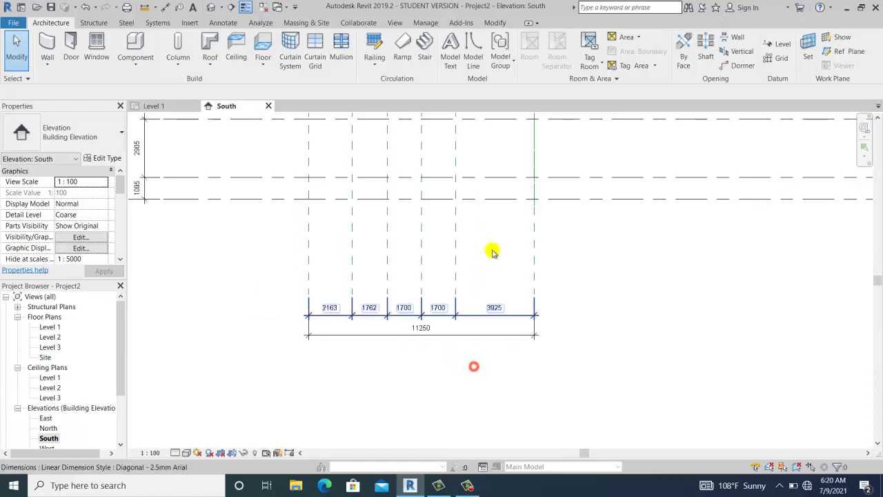
drag(491, 239, 351, 263)
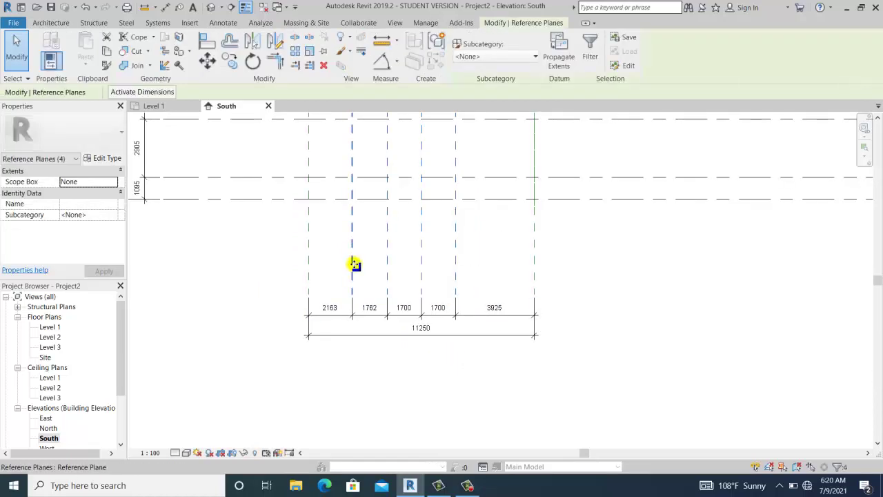
drag(491, 232, 305, 263)
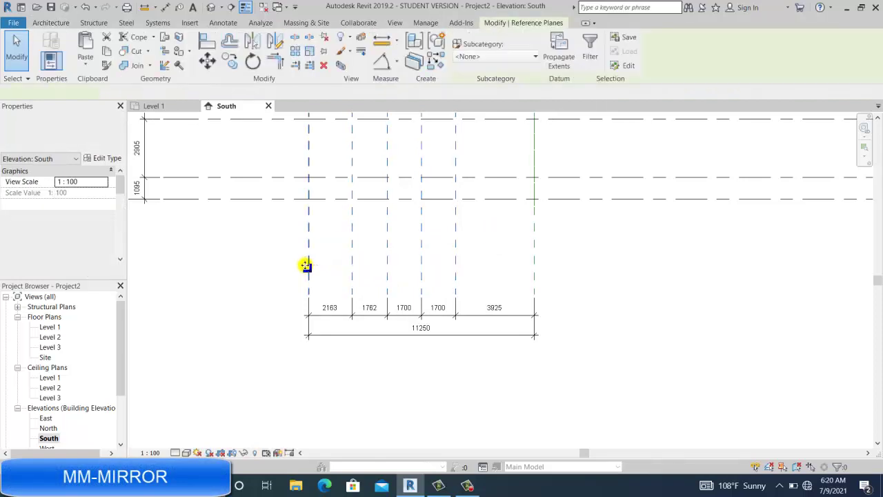
click(535, 140)
click(634, 346)
key(Escape)
scroll(568, 352, down, 2)
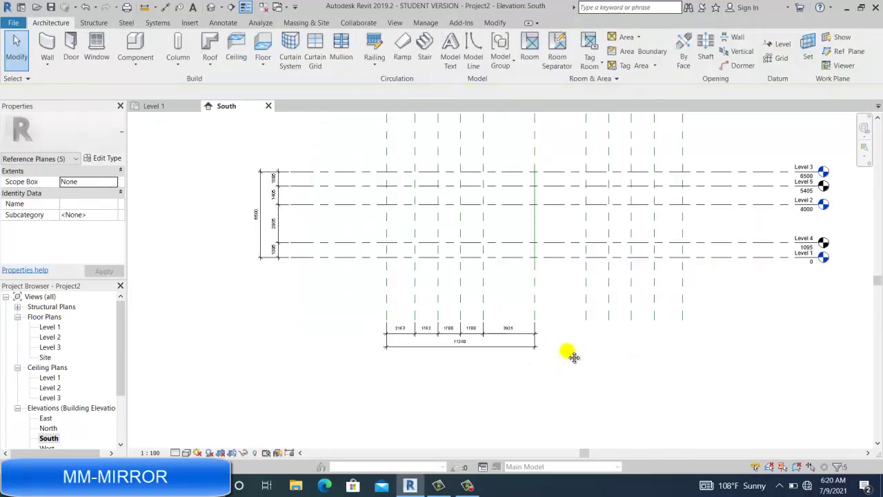
Add an overall aligned dimension from the westernmost to the new easternmost vertical reference plane, below the existing horizontal dimensions.
middle_drag(568, 352, 534, 368)
scroll(504, 397, up, 1)
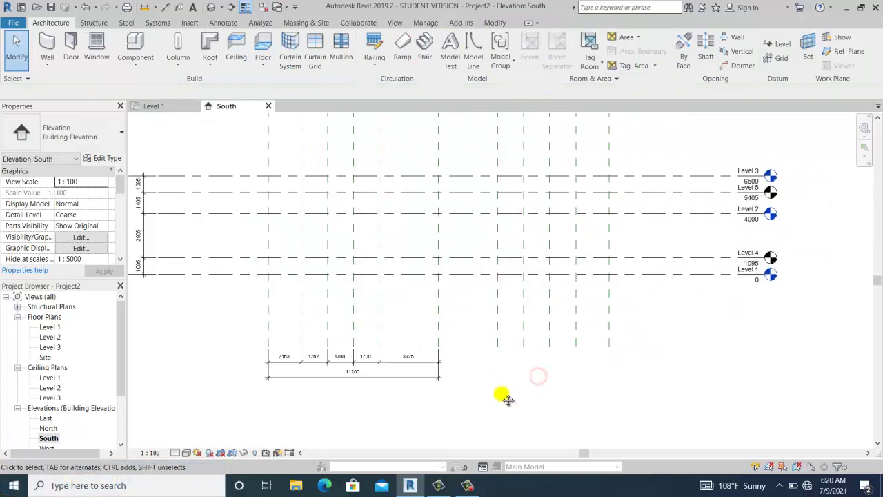
middle_drag(504, 396, 550, 386)
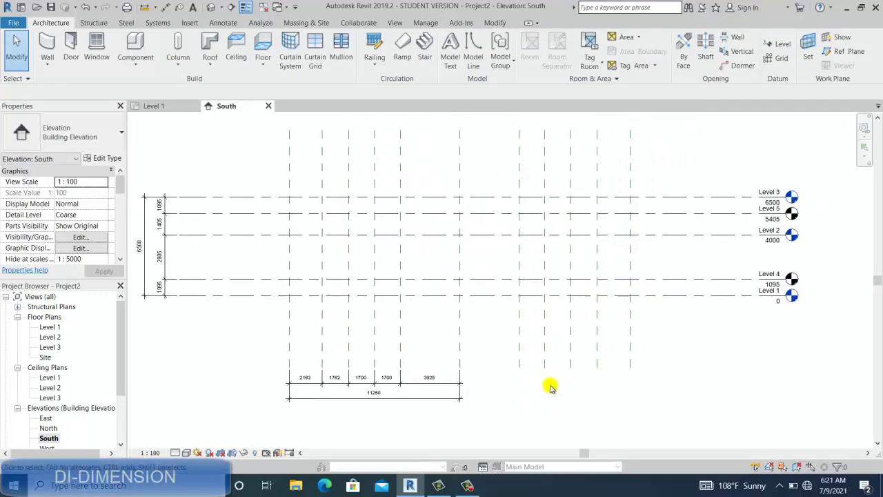
key(d)
key(i)
click(289, 330)
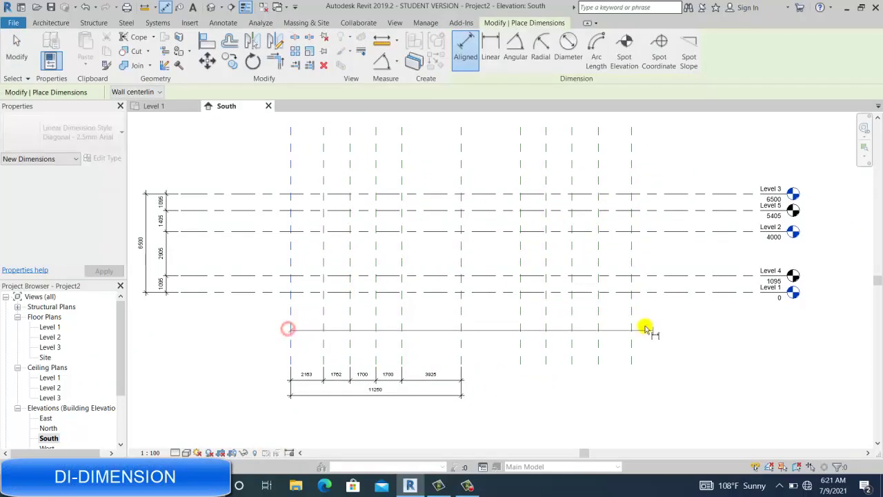
click(632, 321)
click(633, 411)
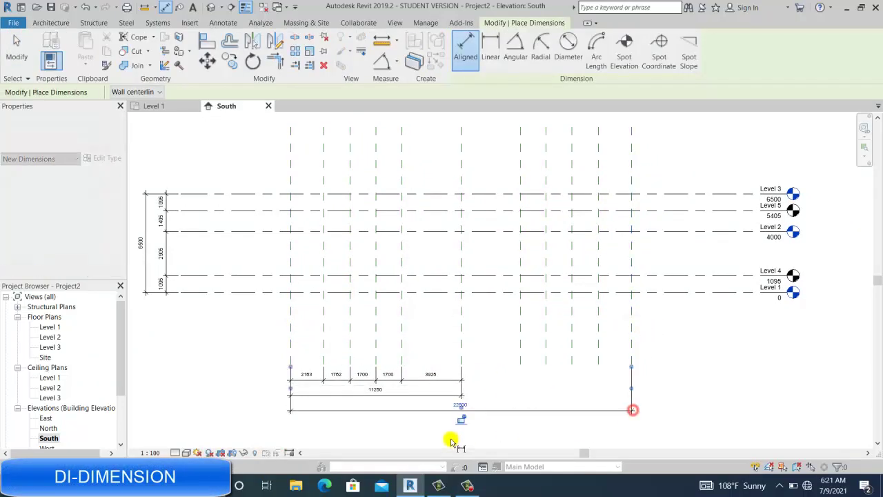
scroll(460, 410, up, 5)
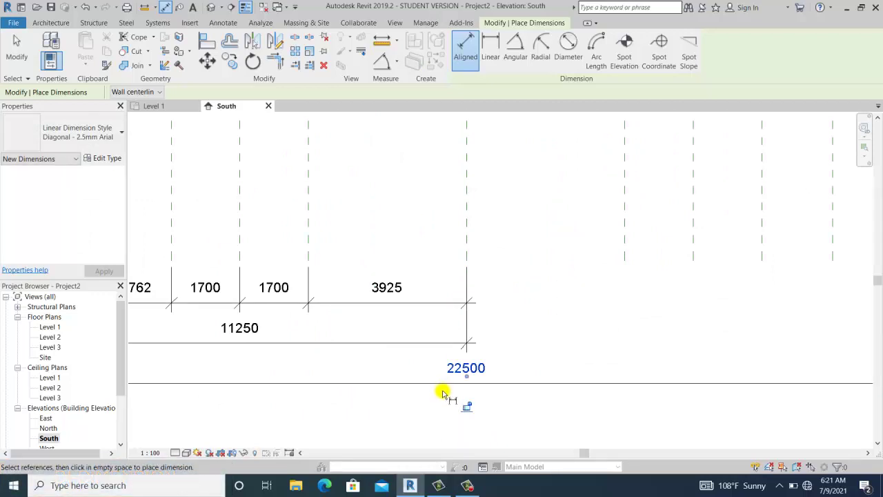
scroll(452, 386, down, 5)
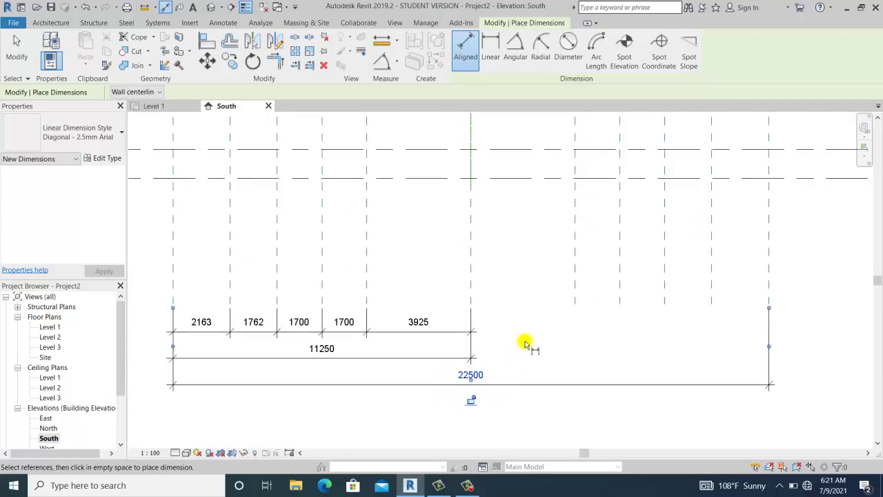
middle_drag(528, 345, 613, 392)
click(306, 320)
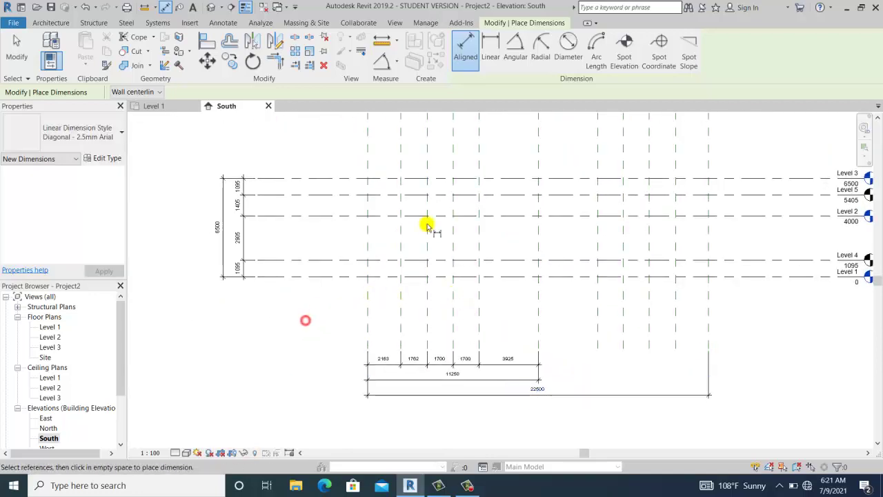
Place aligned dimensions from Level 1 to Level 2 and Level 2 to Level 3 outside the level dimension string, and end dimensioning.
scroll(403, 342, up, 1)
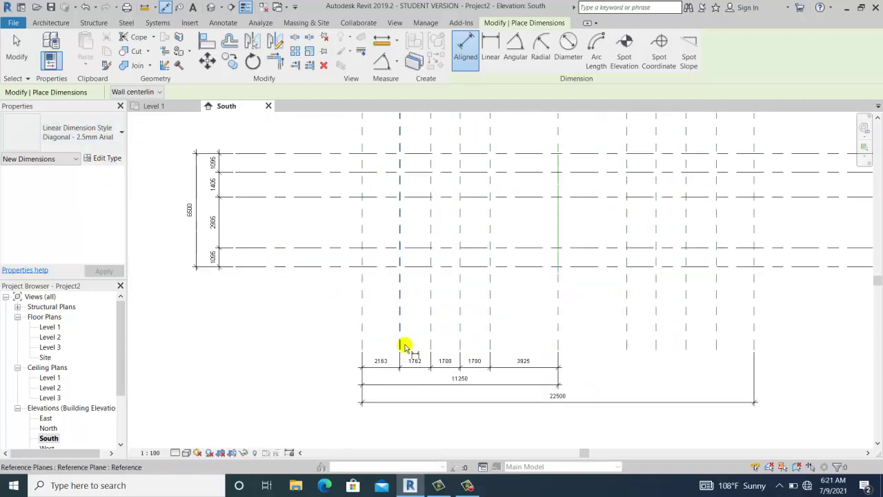
middle_drag(292, 310, 327, 319)
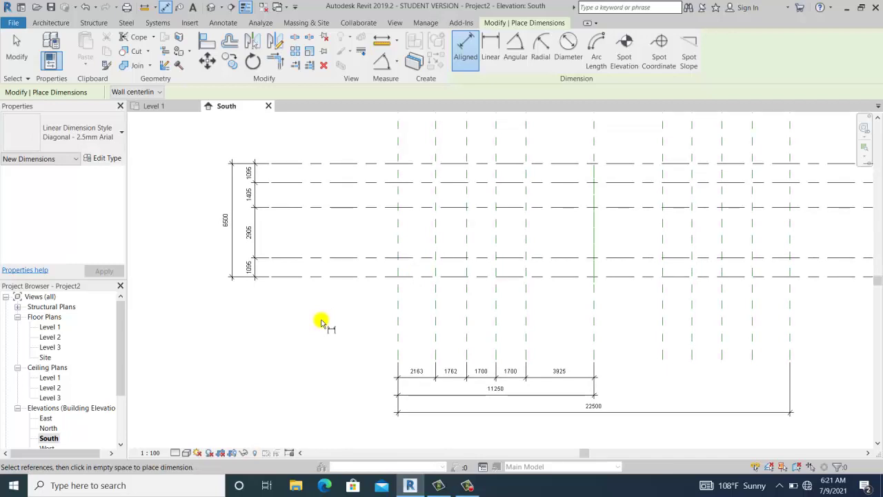
scroll(255, 286, up, 1)
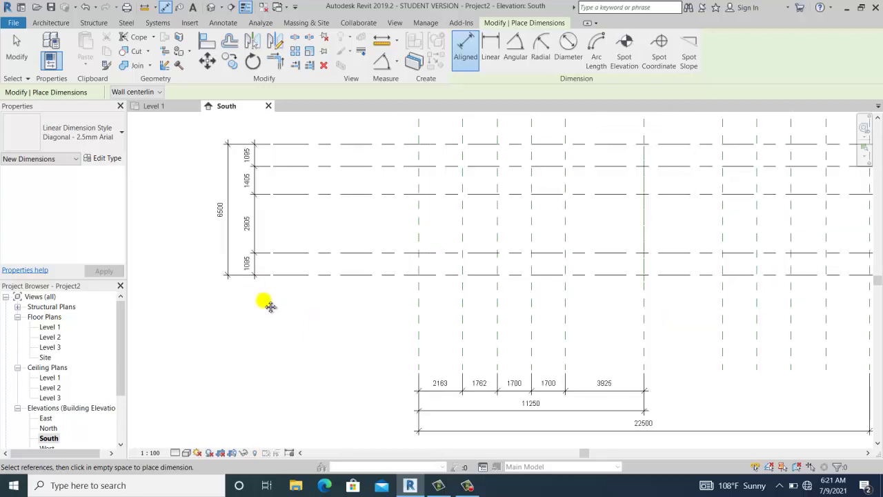
middle_drag(269, 306, 268, 314)
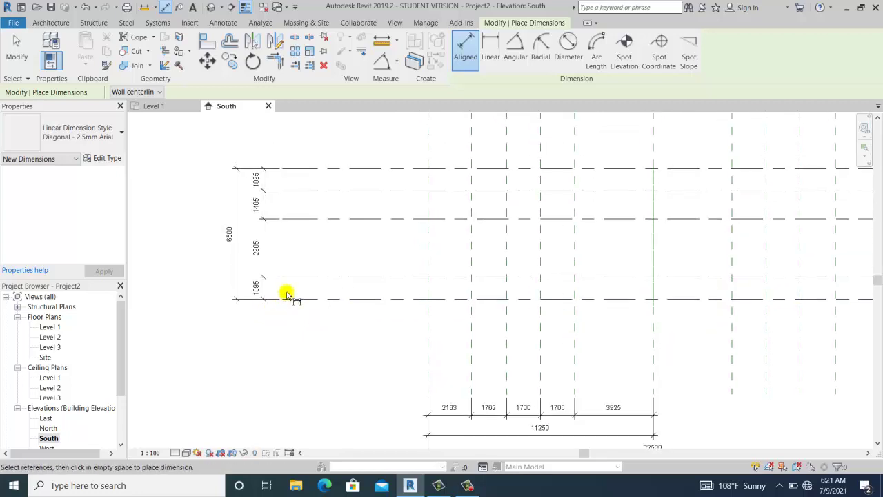
click(288, 298)
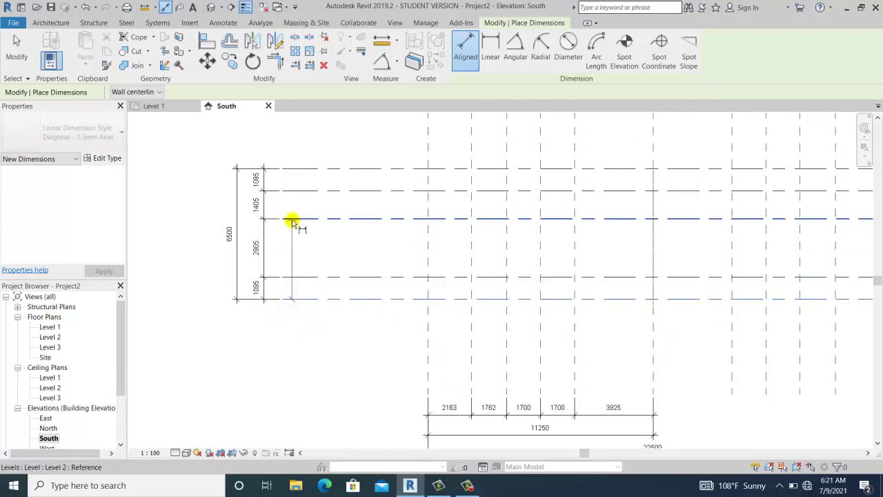
click(291, 220)
scroll(242, 250, up, 1)
click(243, 236)
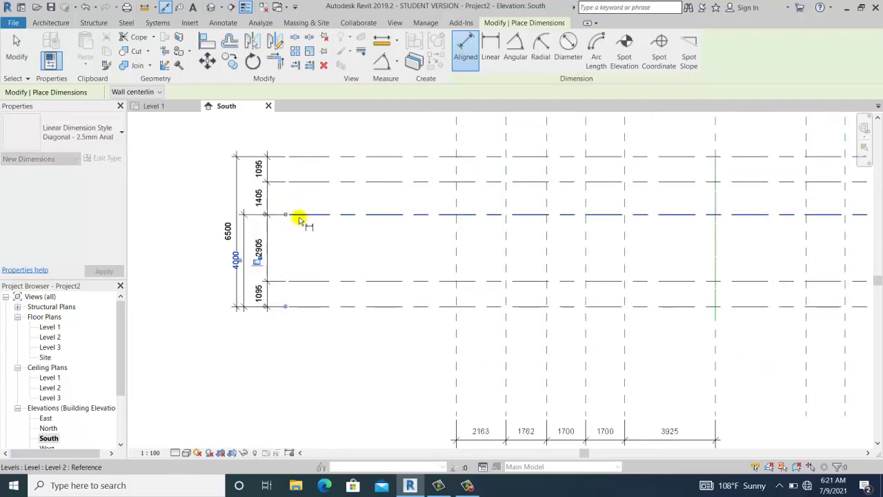
click(310, 155)
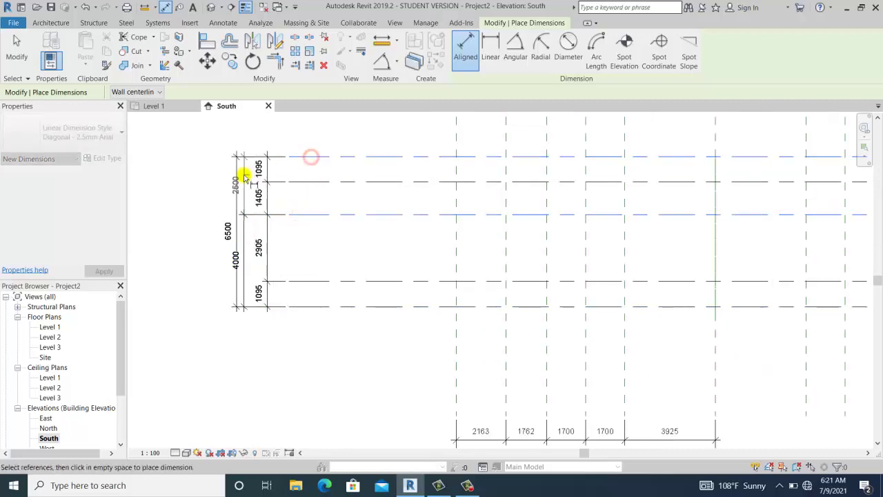
click(244, 175)
click(16, 48)
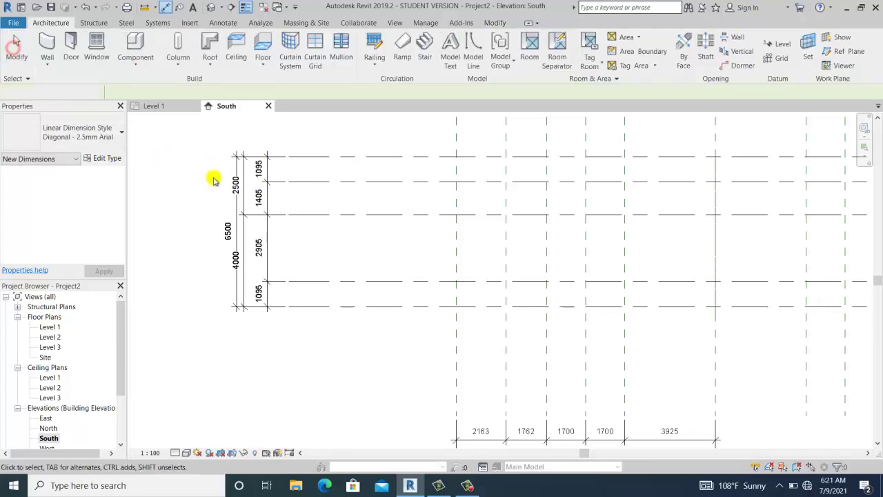
Move the overall Level 1 to Level 3 dimension farther outward, clear of the intermediate level dimensions.
scroll(211, 177, up, 1)
click(245, 223)
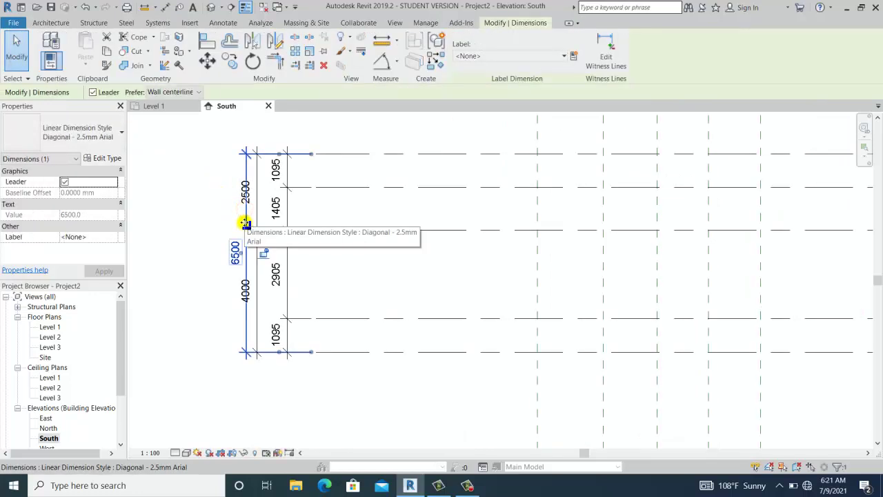
drag(245, 223, 219, 231)
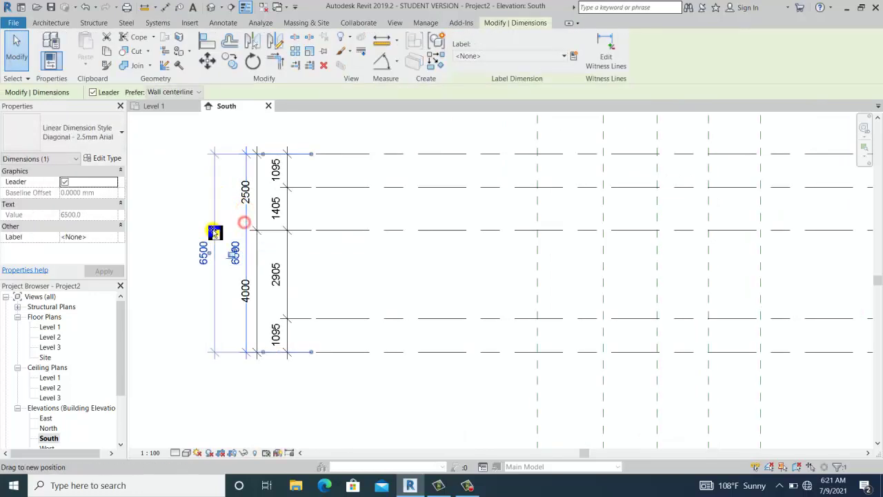
click(392, 395)
Review the level dimensions and the vertical reference plane dimensions across the South elevation.
scroll(387, 387, down, 1)
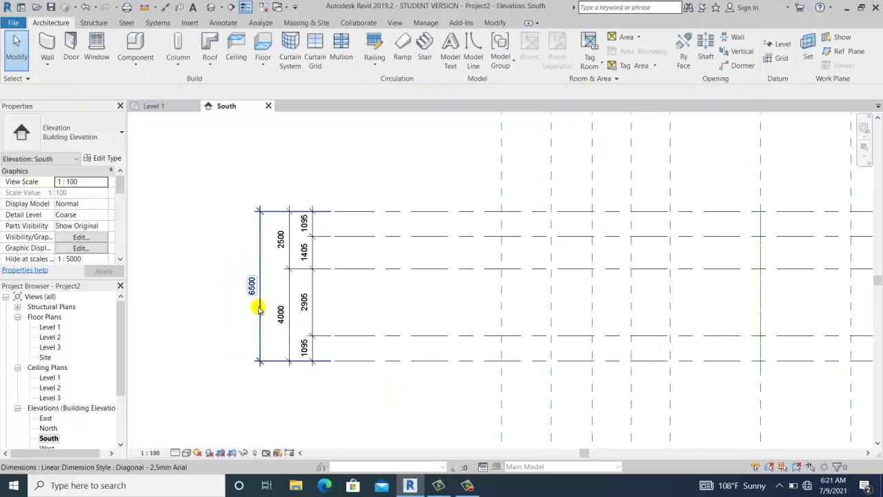
middle_drag(282, 315, 246, 338)
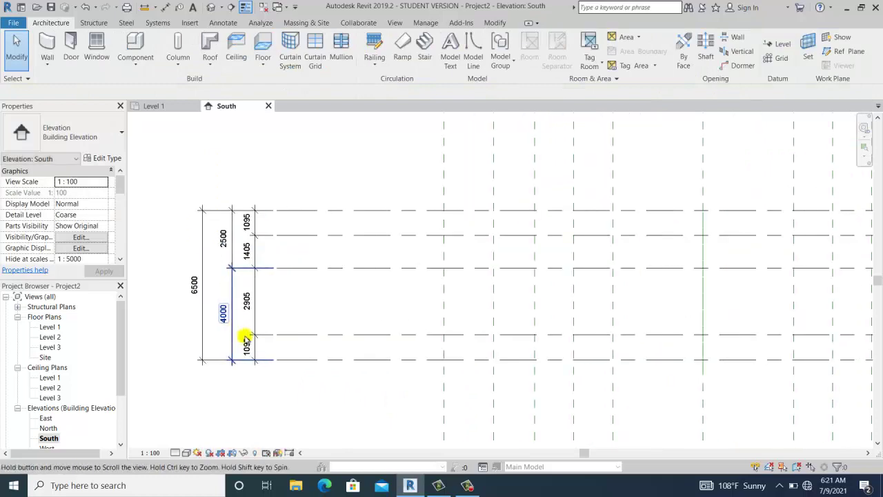
scroll(283, 297, down, 1)
middle_drag(331, 288, 253, 299)
scroll(233, 258, up, 1)
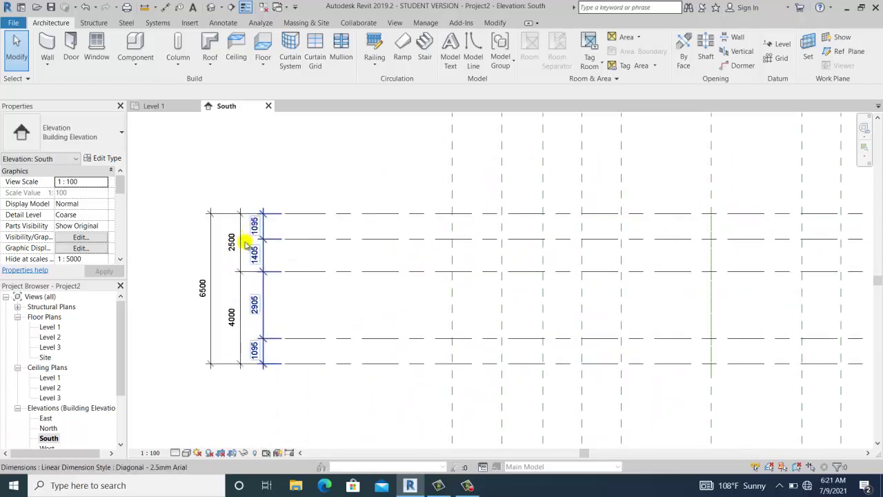
scroll(247, 245, down, 2)
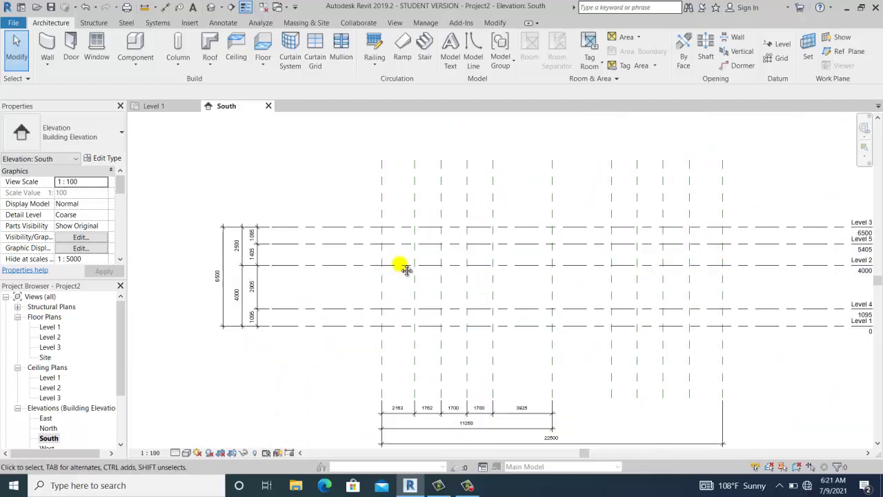
click(717, 382)
drag(686, 145, 524, 208)
click(499, 379)
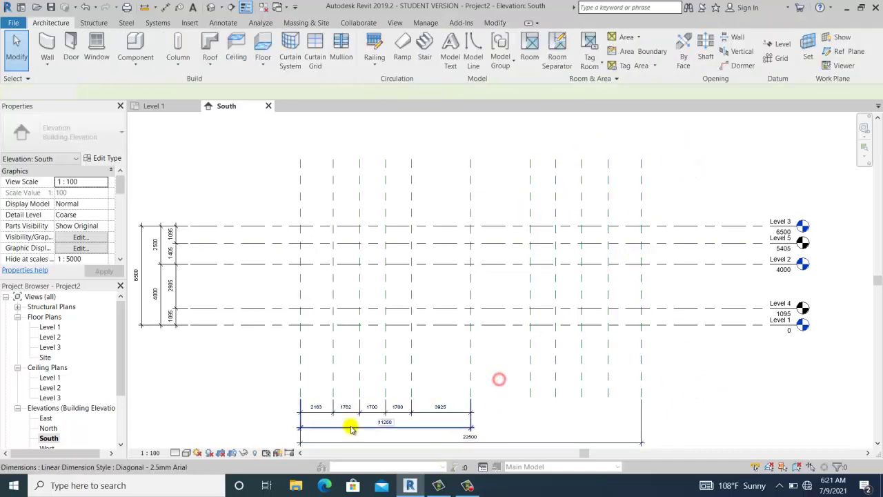
scroll(314, 428, up, 1)
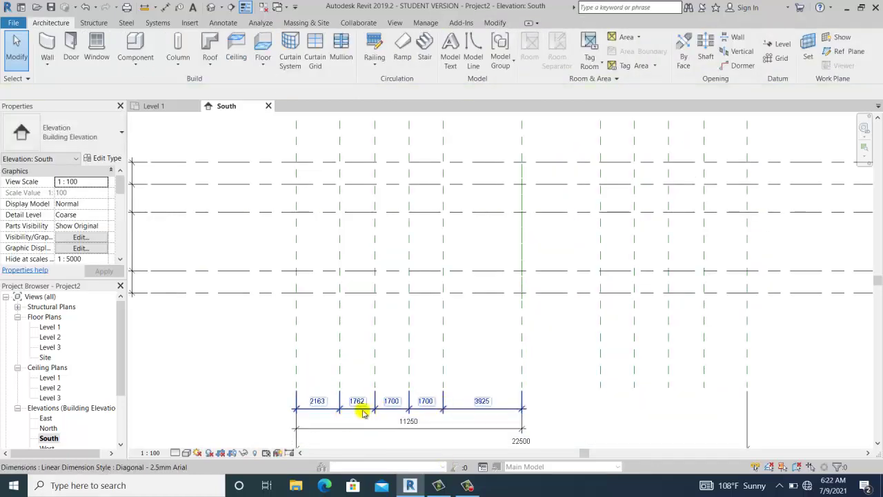
scroll(392, 387, down, 3)
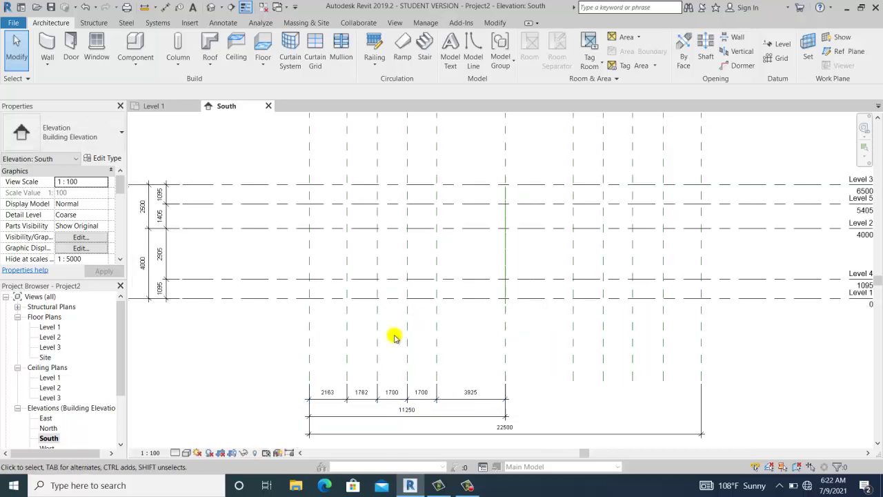
middle_drag(394, 335, 369, 356)
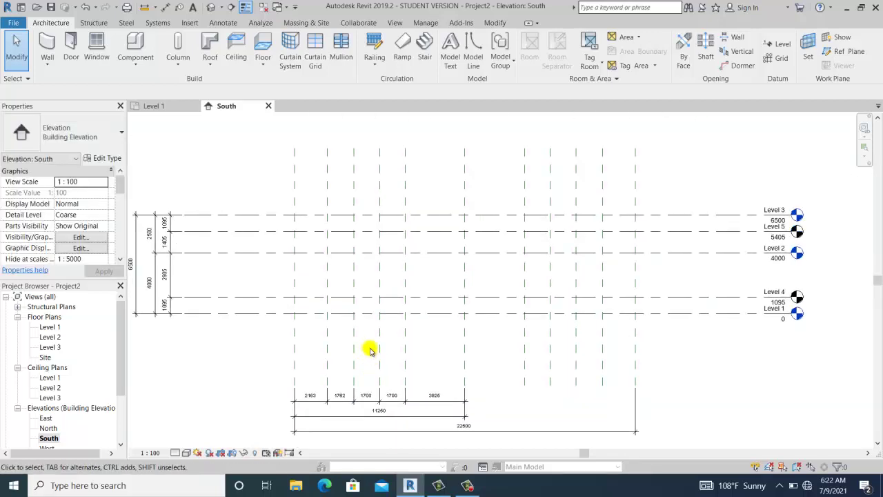
middle_drag(369, 350, 385, 355)
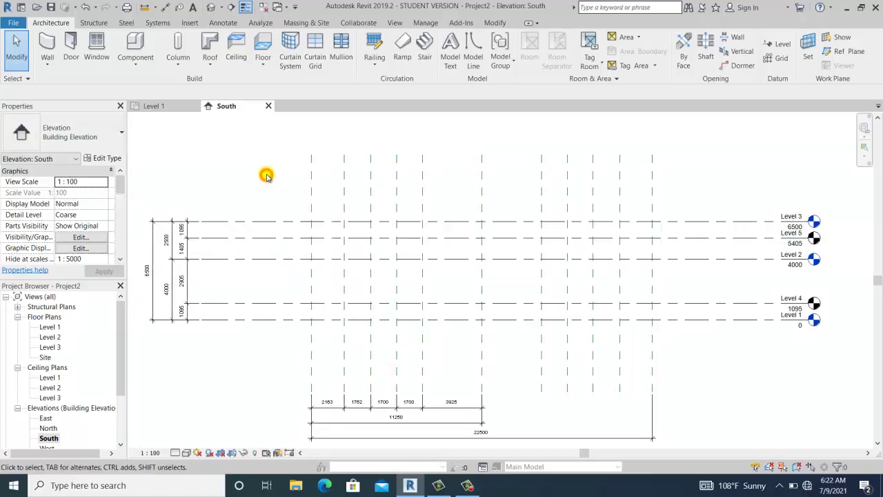
middle_drag(267, 176, 269, 169)
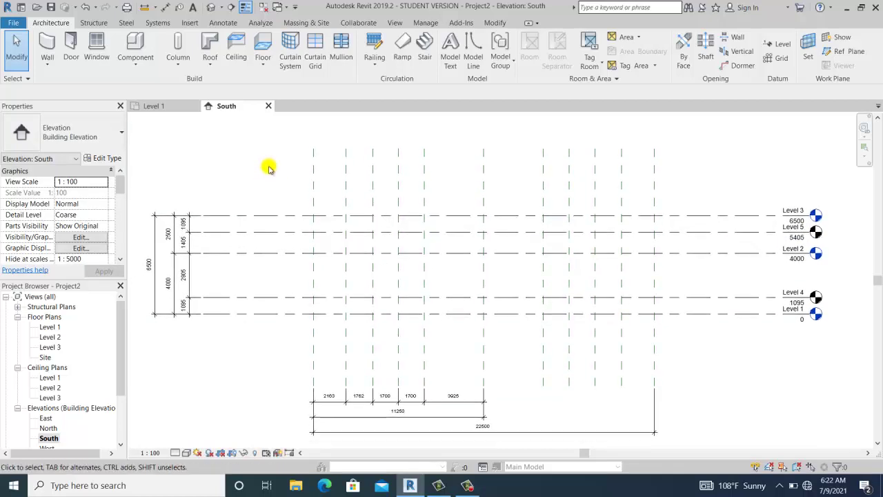
In the Level 1 floor plan, name the southernmost horizontal reference plane 1.
double_click(52, 327)
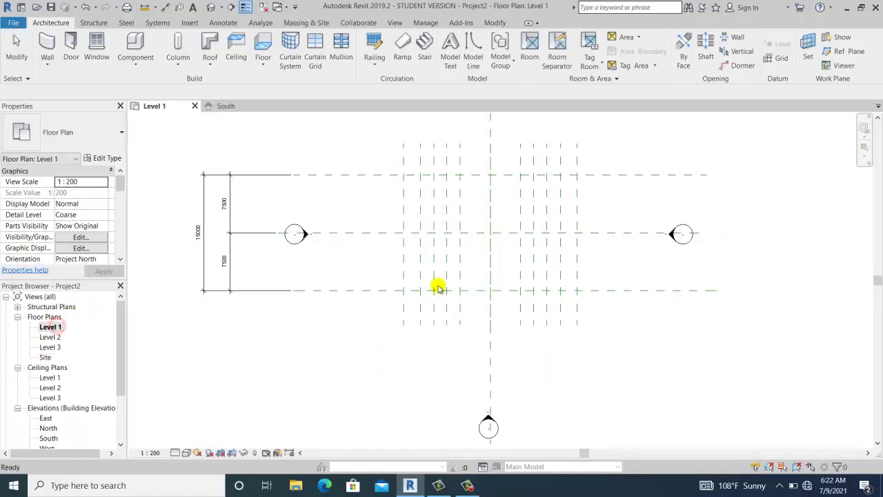
click(598, 350)
click(618, 294)
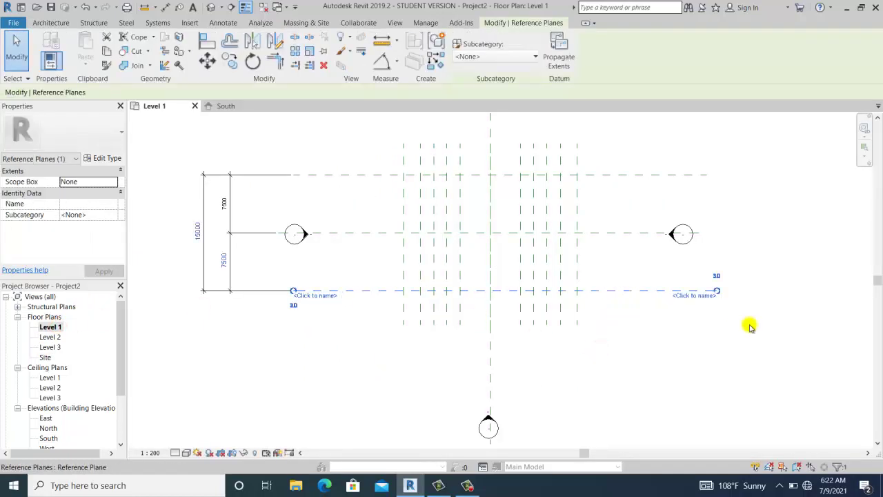
click(705, 298)
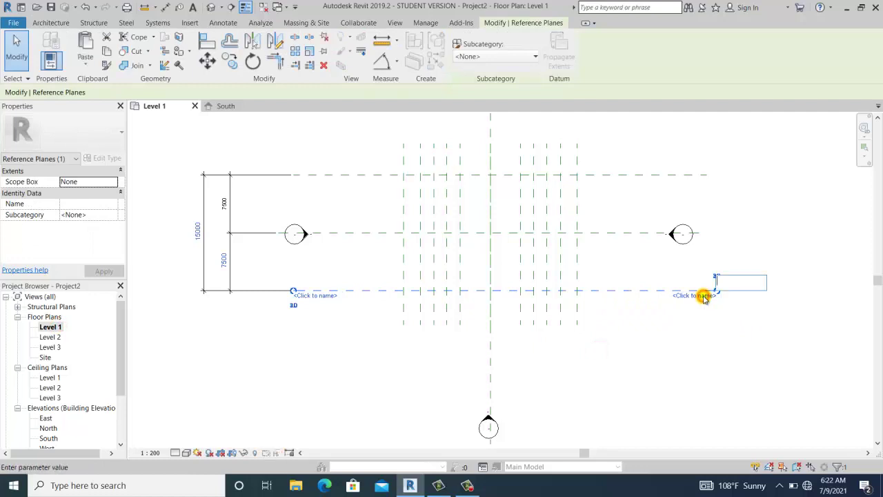
click(690, 350)
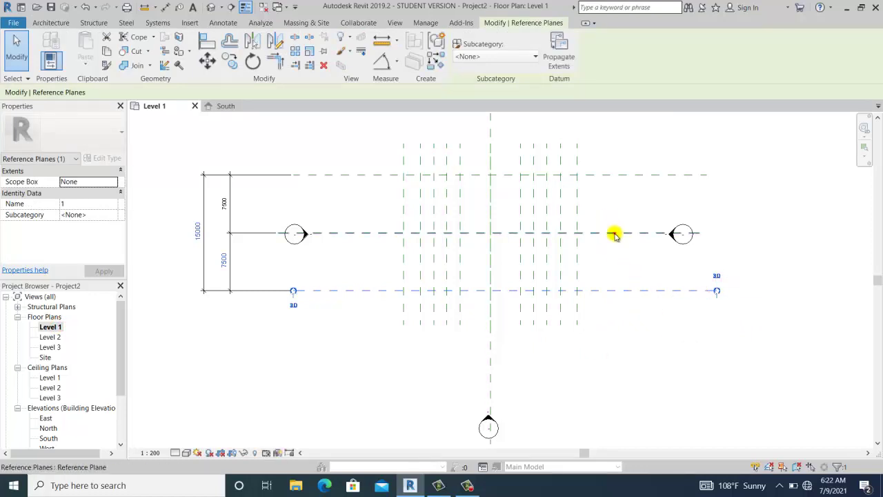
Name the middle horizontal reference plane 2 and the northernmost horizontal reference plane 3.
click(614, 233)
click(682, 237)
text(2)
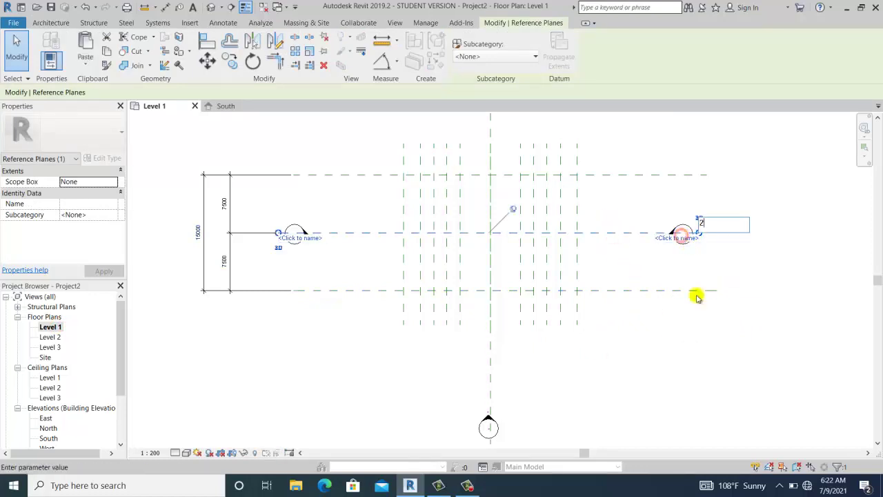
click(714, 340)
click(662, 173)
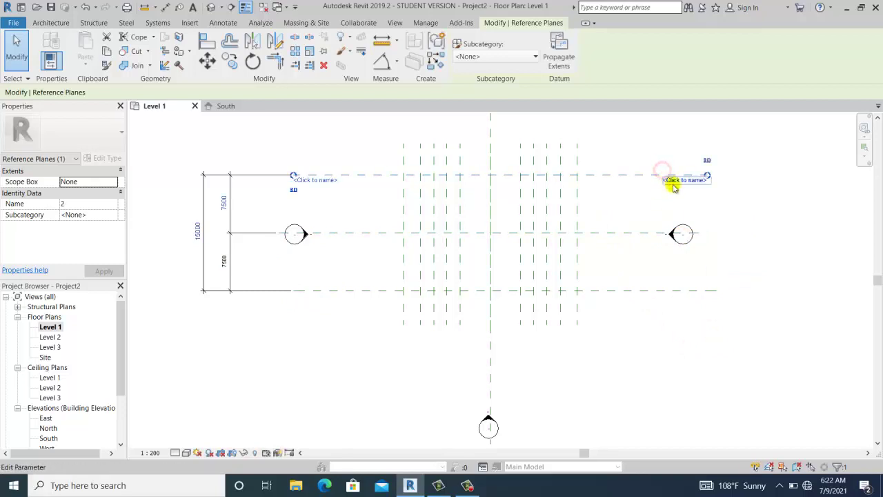
click(681, 182)
text(3)
click(775, 385)
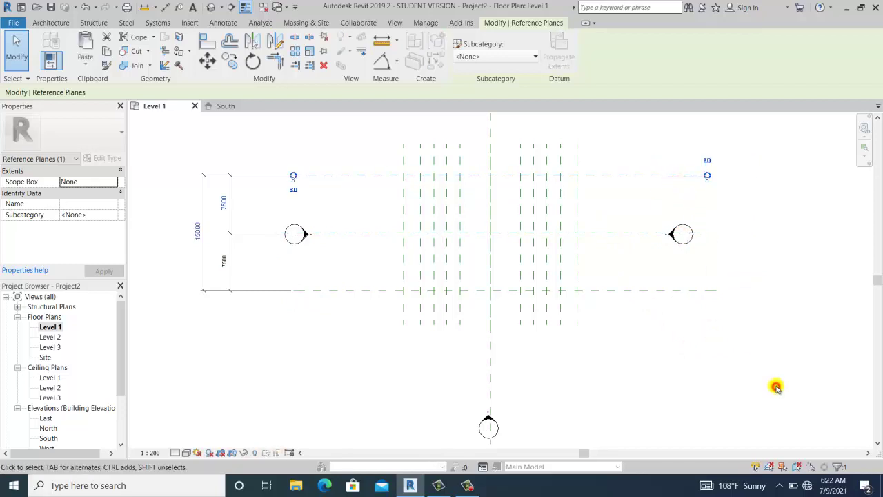
click(776, 385)
middle_drag(671, 370, 616, 371)
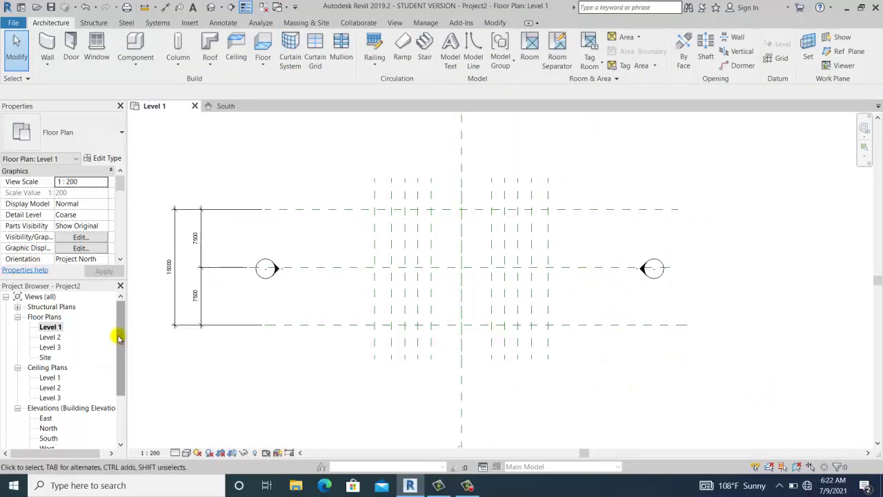
Open the South elevation and start an in-place mass named Mass 1.
double_click(49, 439)
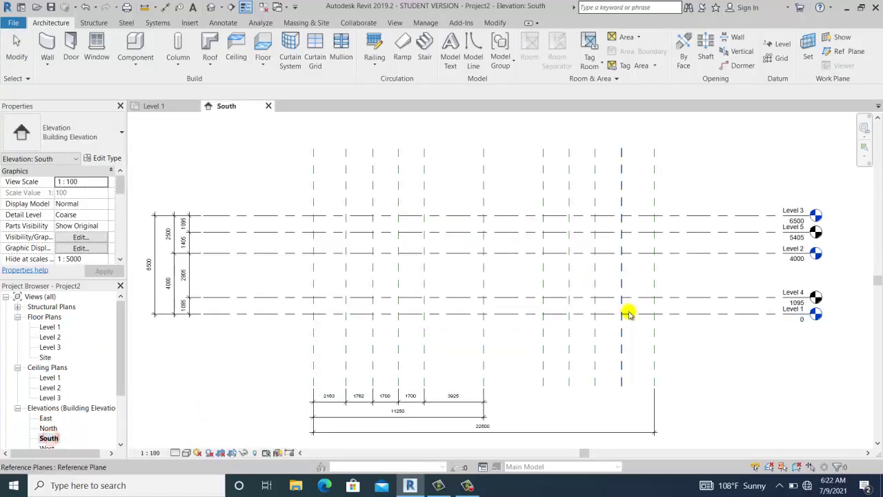
click(307, 23)
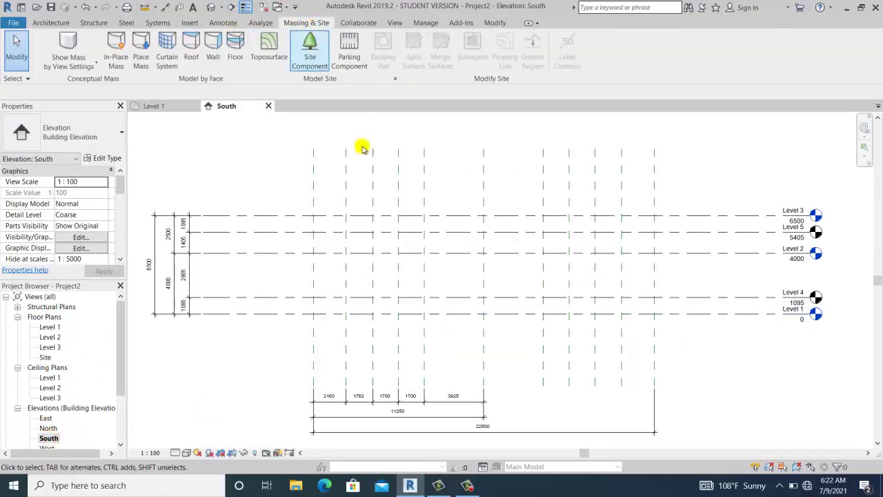
click(116, 49)
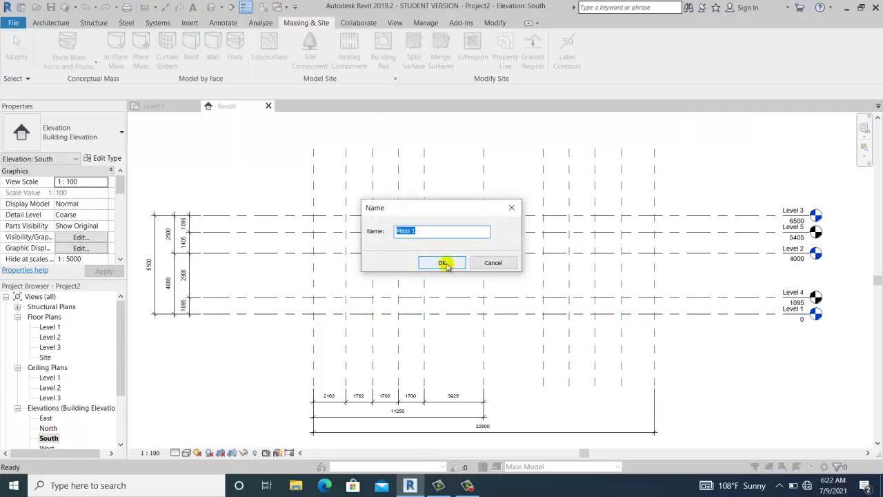
click(443, 263)
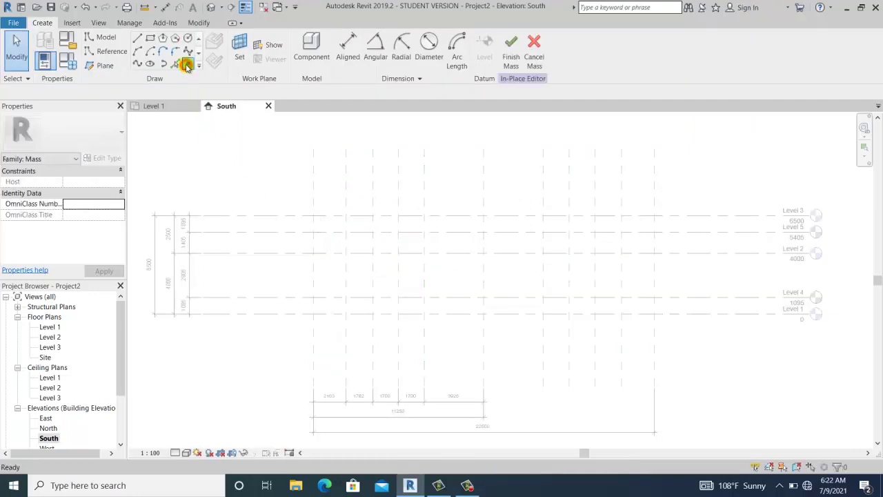
Start placing reference points with Reference Plane : 1 as the work plane.
click(187, 64)
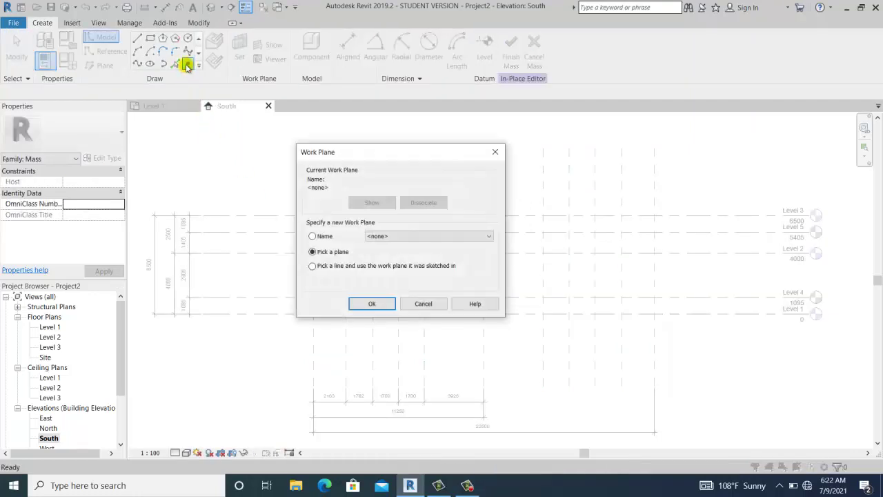
click(391, 236)
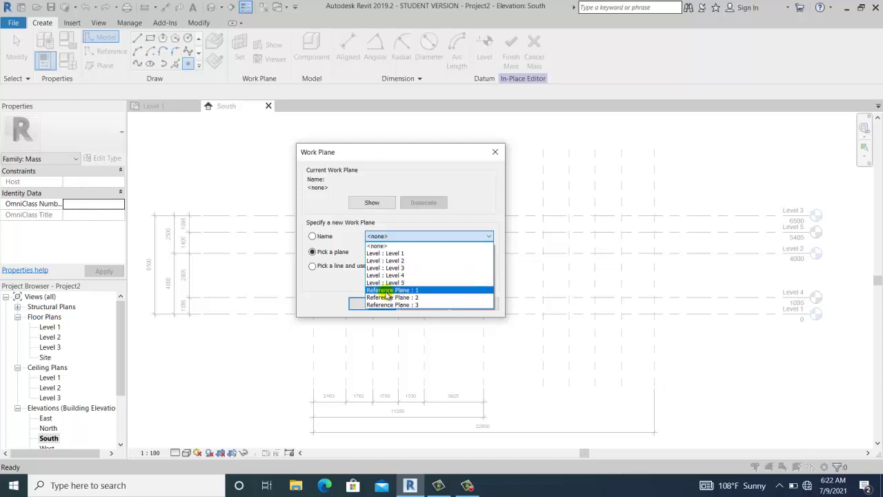
click(386, 290)
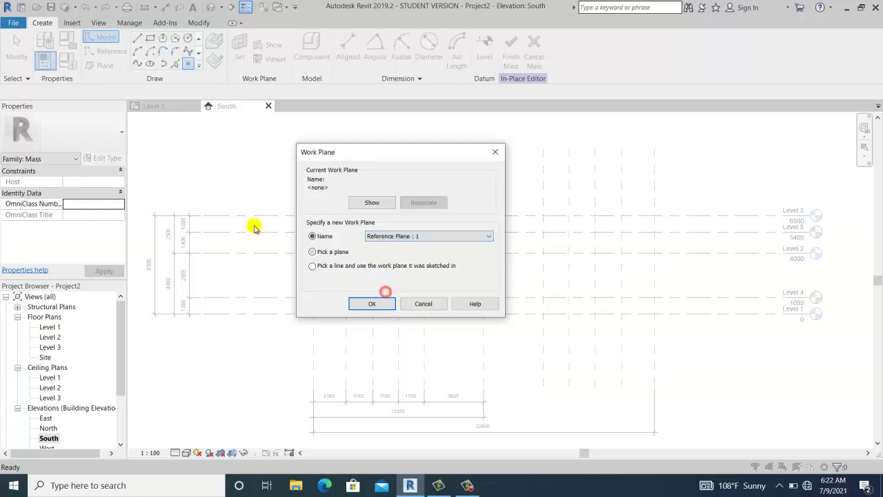
click(382, 304)
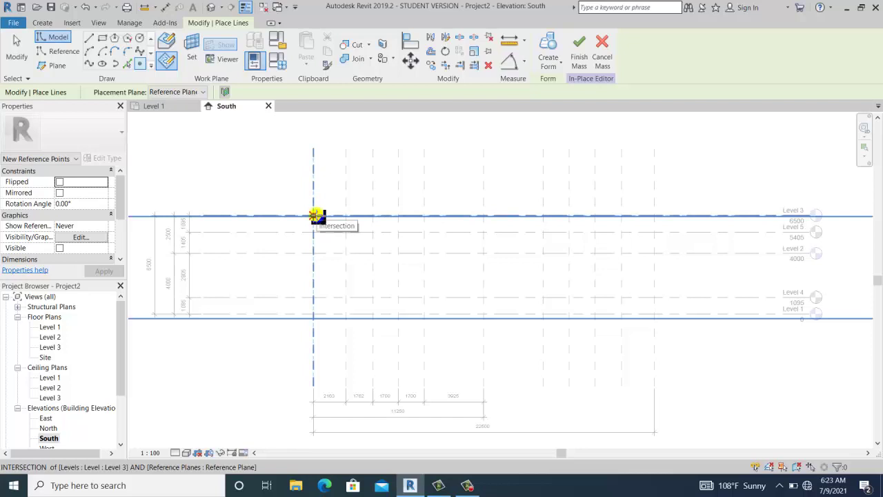
Place points on the first five vertical planes at Levels 3, 2, 4, 1 and 4, plus one on Level 5 just west of the central plane.
click(314, 216)
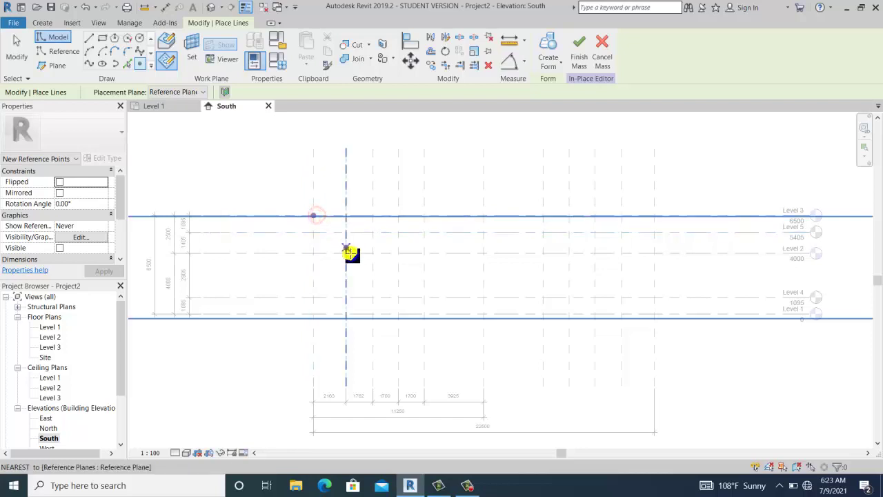
click(347, 253)
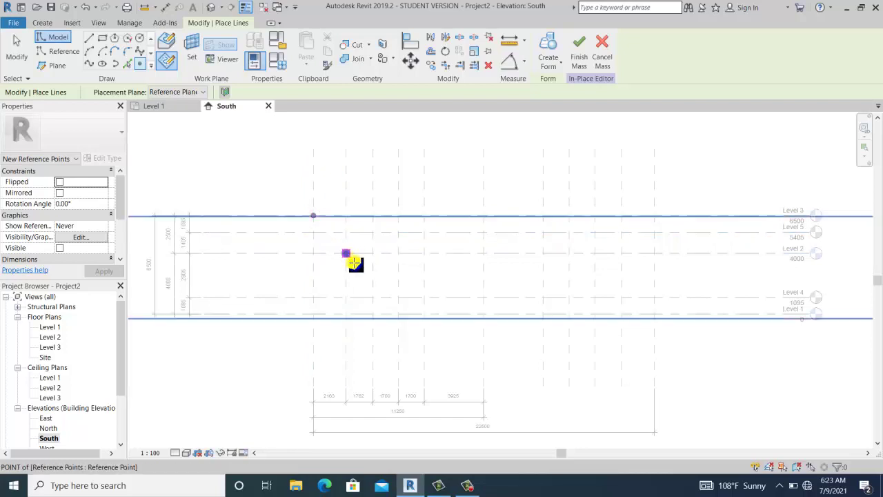
click(373, 298)
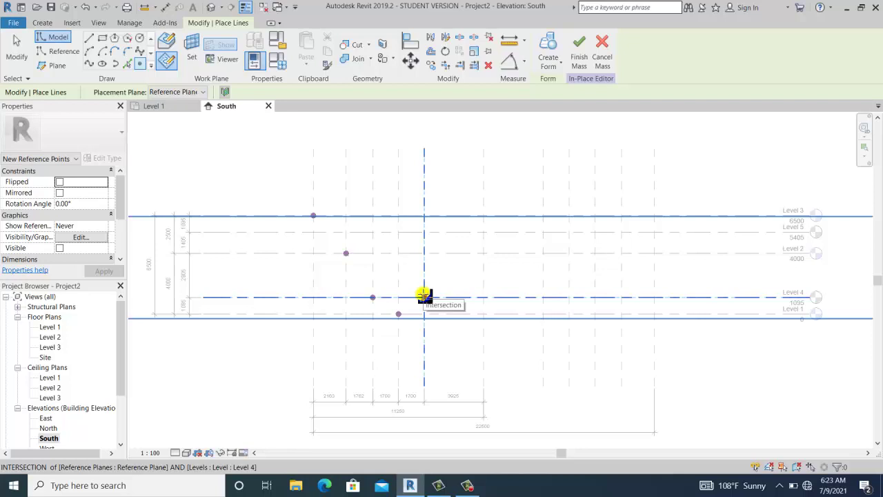
click(423, 297)
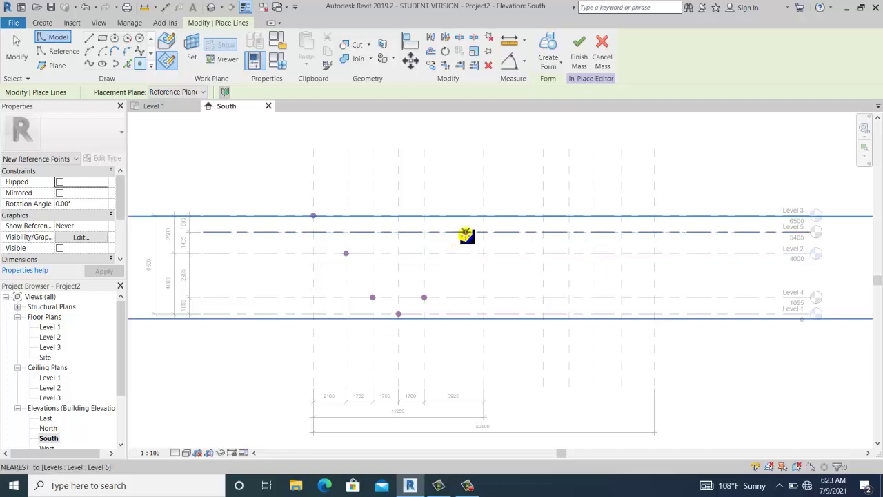
click(457, 232)
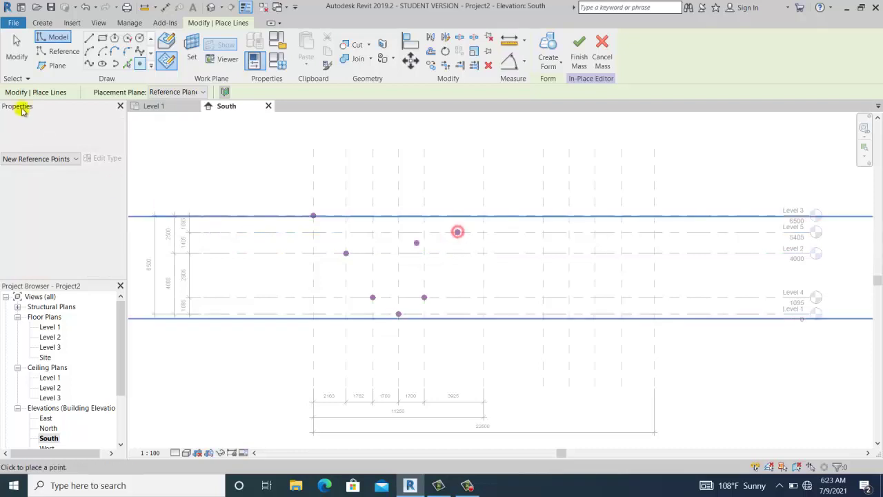
key(Escape)
Mirror the Level 5 reference point about the central vertical reference plane.
scroll(444, 254, up, 1)
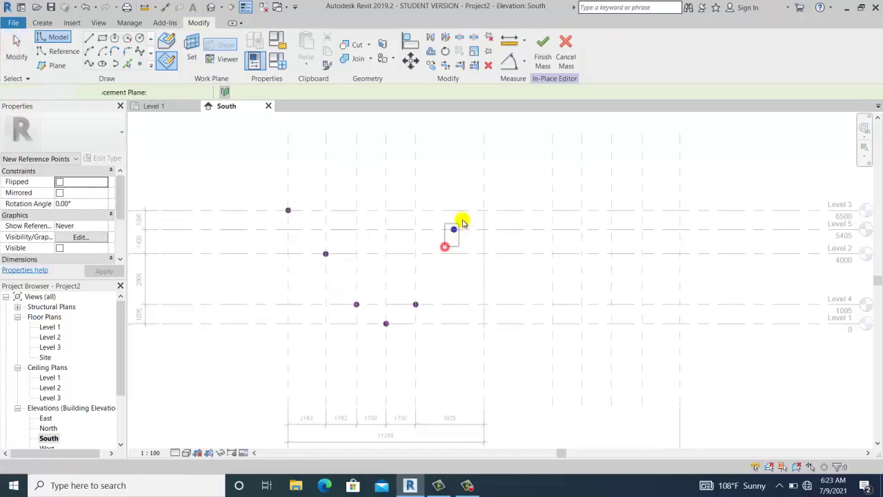
click(462, 222)
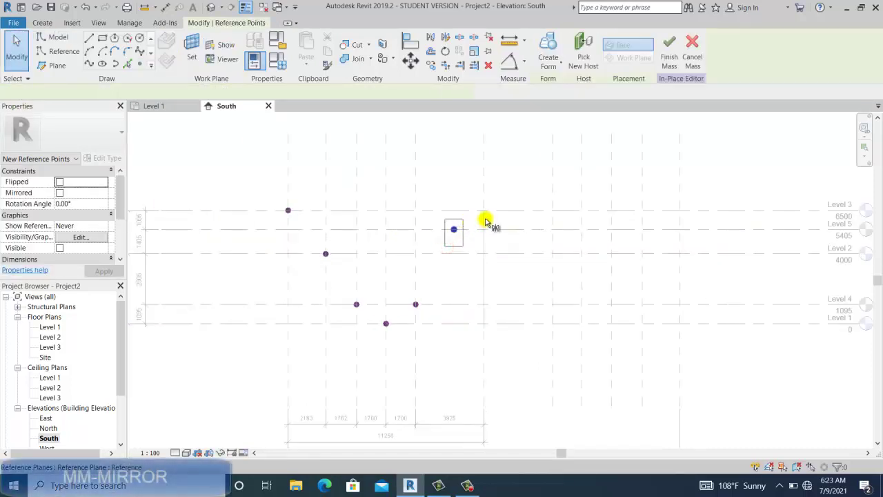
key(Escape)
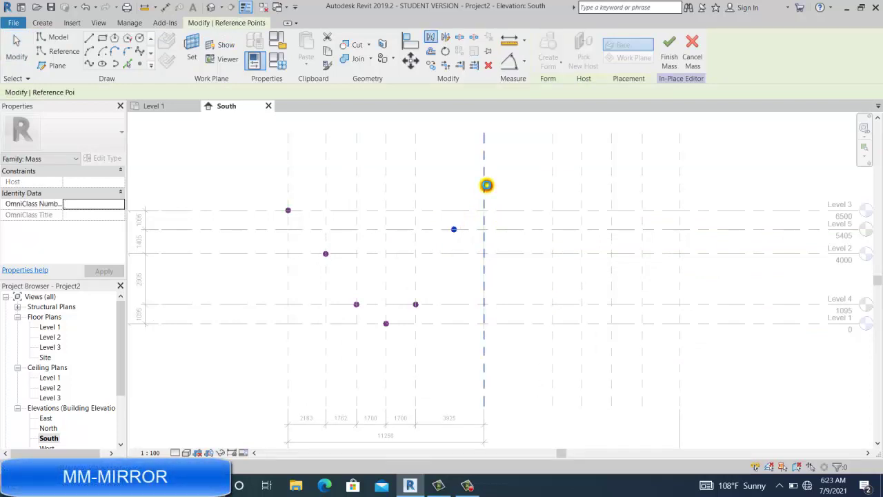
click(514, 229)
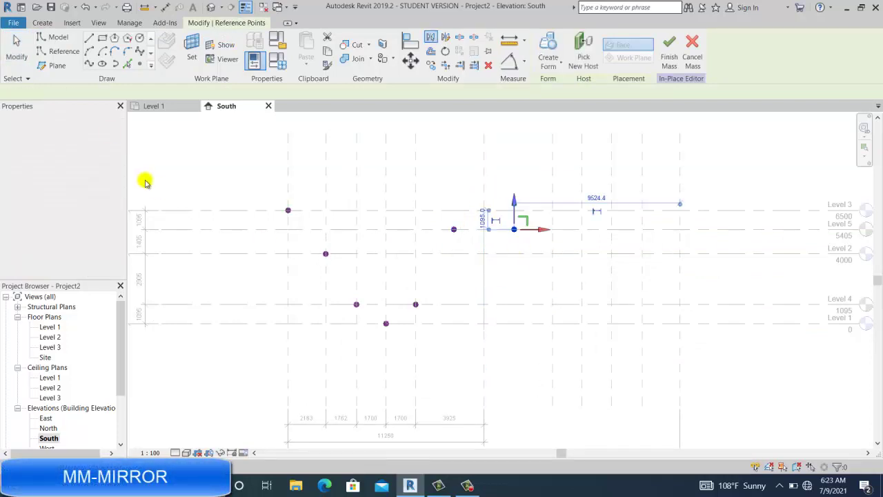
Mirror the five western reference points about the central vertical reference plane.
click(173, 142)
drag(238, 204, 420, 356)
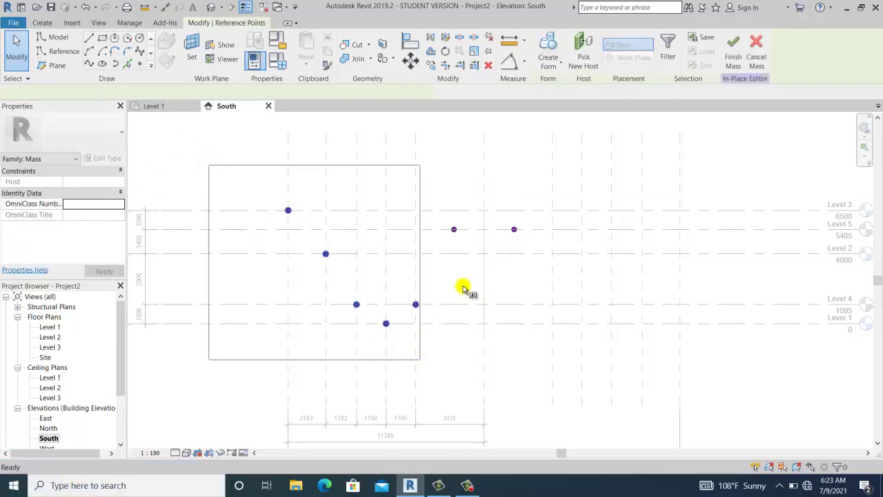
click(483, 180)
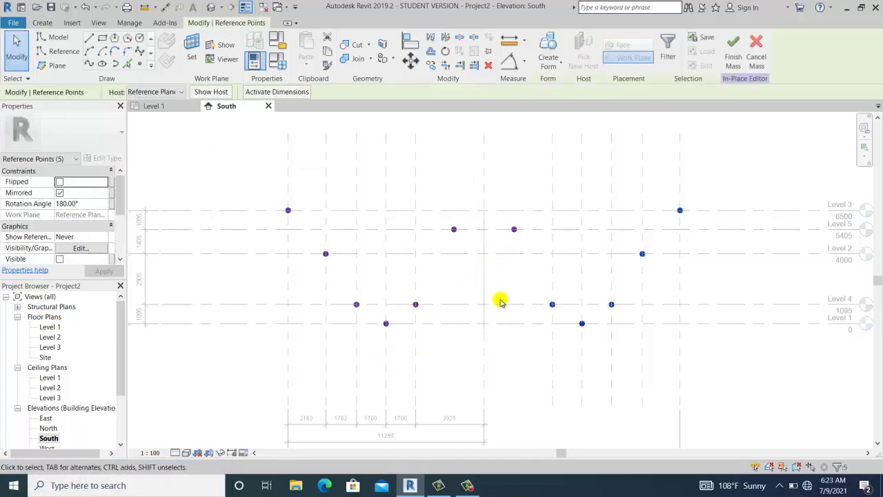
click(507, 340)
scroll(507, 339, down, 1)
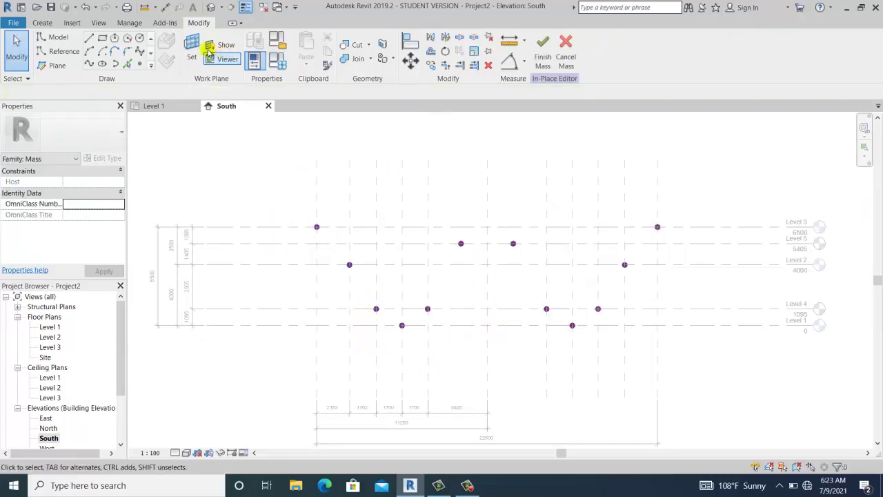
Place a reference point where the central vertical reference plane meets Level 3, and end point placement.
click(140, 63)
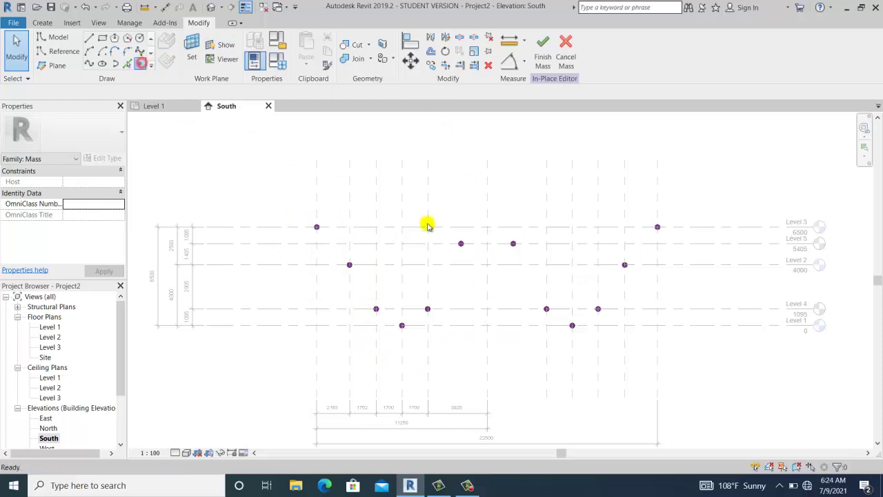
click(489, 228)
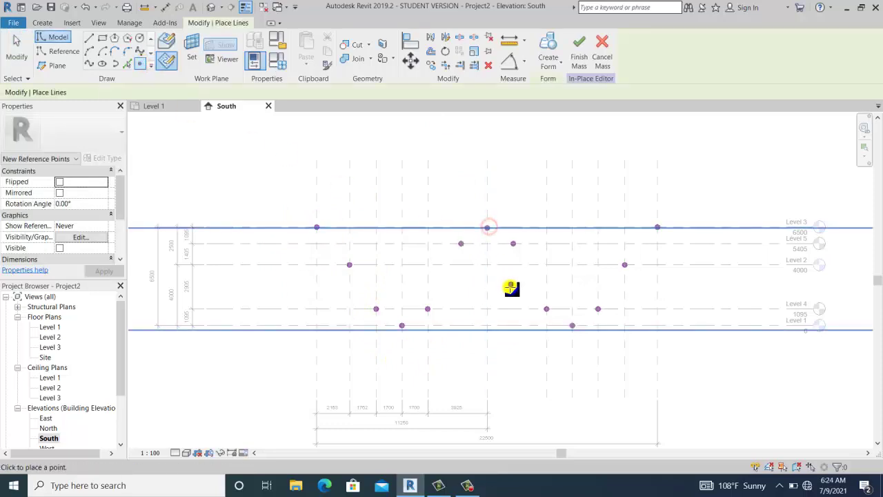
click(20, 43)
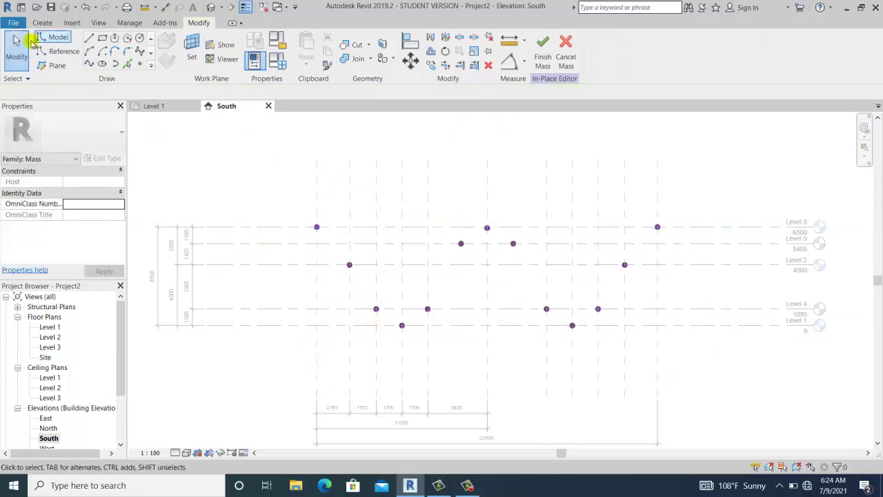
Create a spline through all the reference points and turn on Is Reference Line for it.
drag(276, 380, 798, 168)
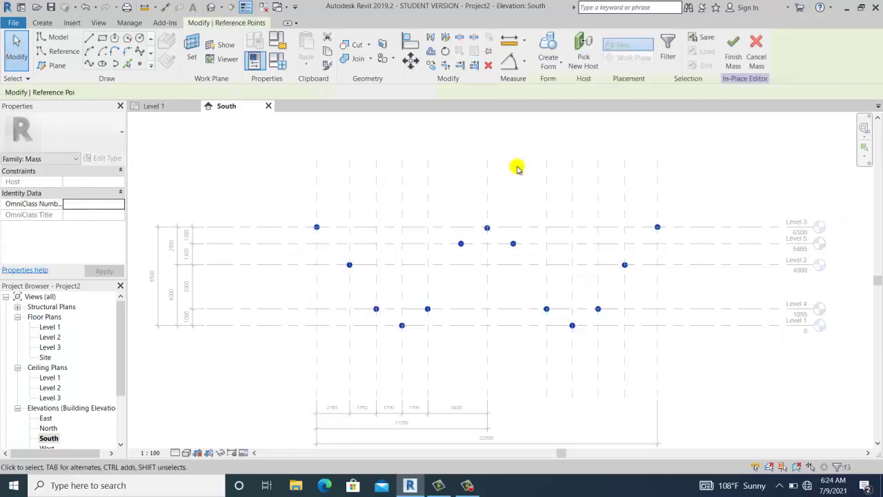
click(88, 63)
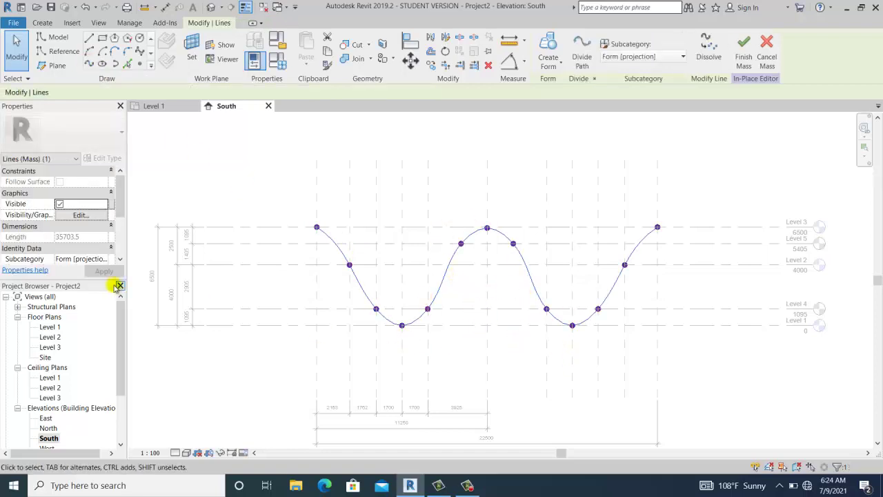
drag(118, 198, 112, 217)
click(104, 216)
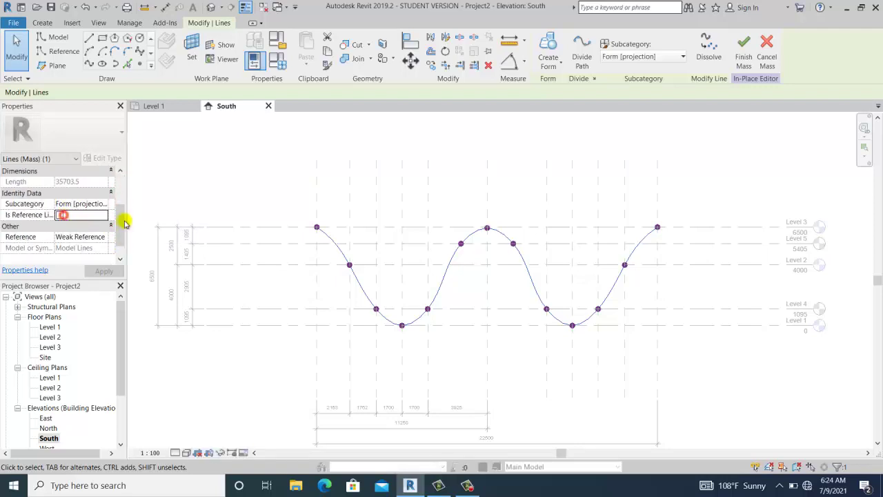
click(59, 215)
click(228, 163)
click(734, 401)
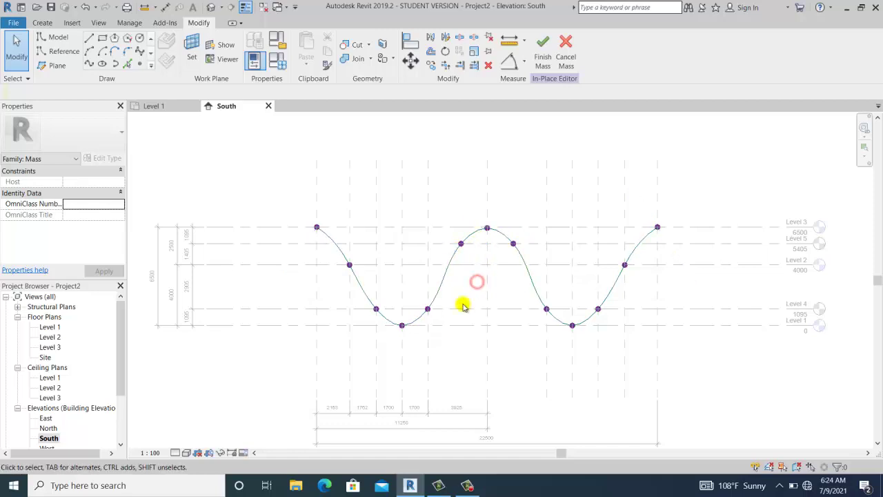
Mirror the three lowest reference points of each wave trough about Level 2, keeping the originals.
scroll(460, 304, up, 1)
middle_drag(460, 306, 413, 317)
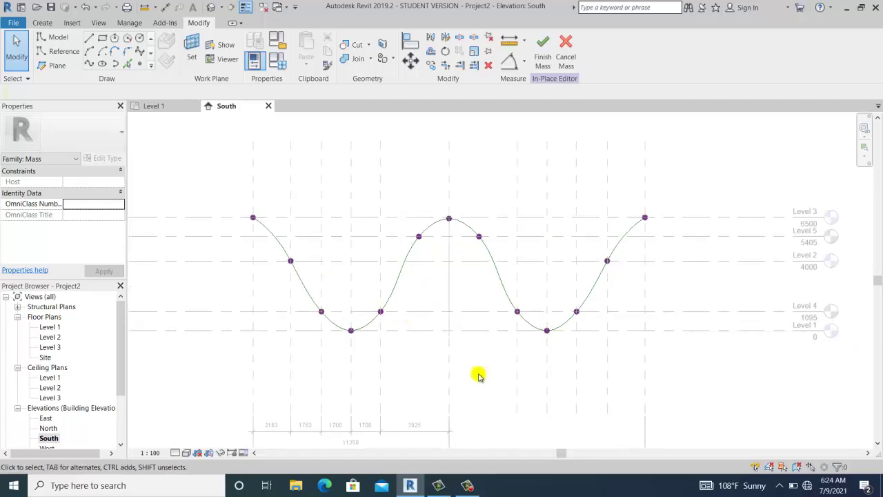
mouse_move(596, 335)
middle_down()
mouse_move(540, 357)
mouse_move(584, 339)
middle_up()
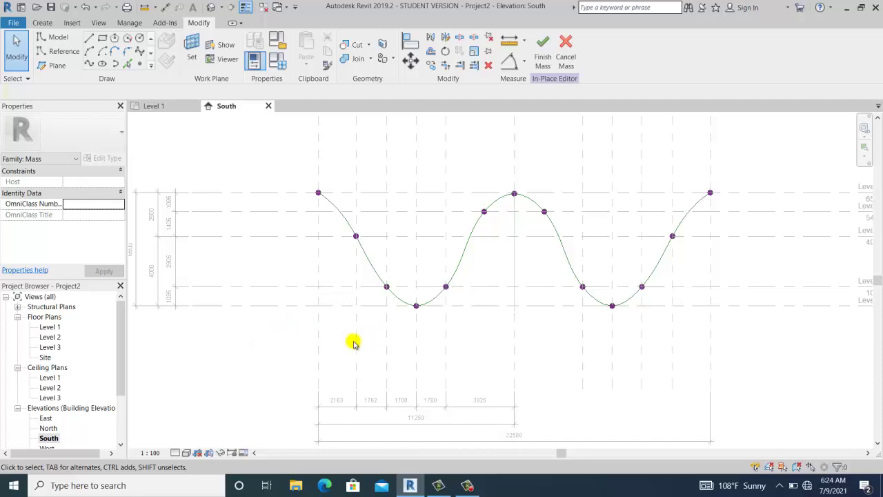
drag(351, 334, 469, 267)
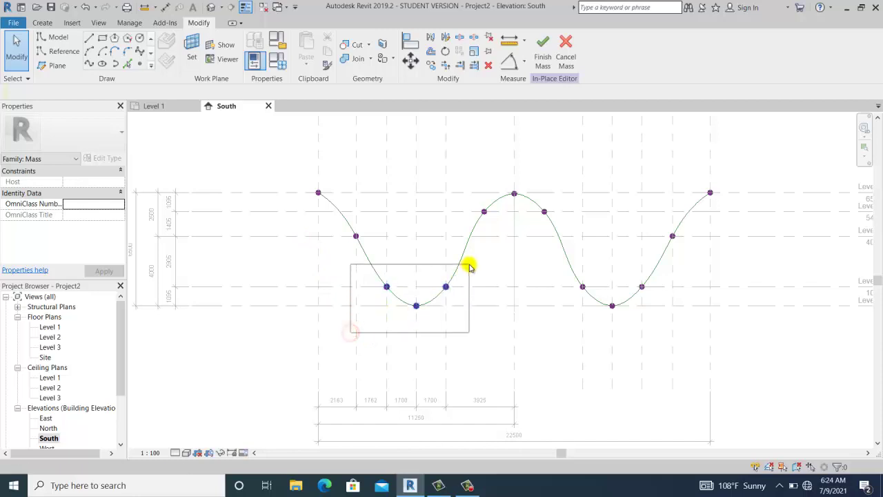
click(565, 325)
drag(675, 271, 674, 270)
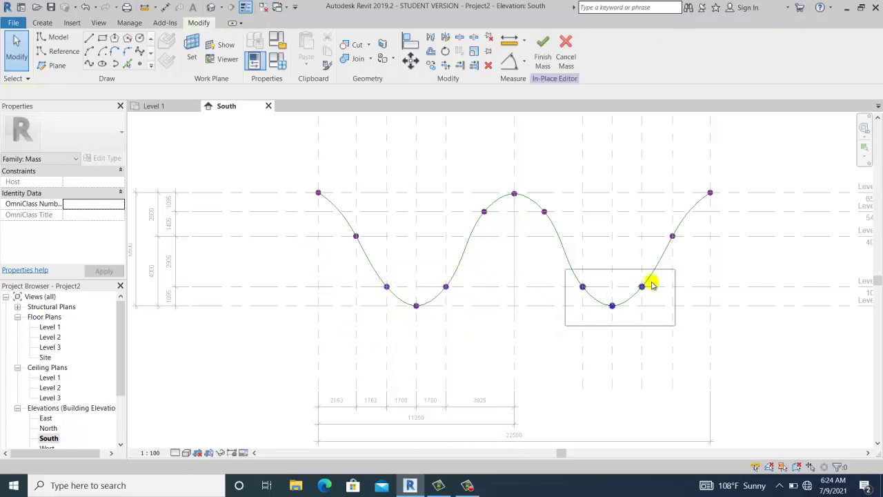
ctrl+drag(355, 344, 487, 279)
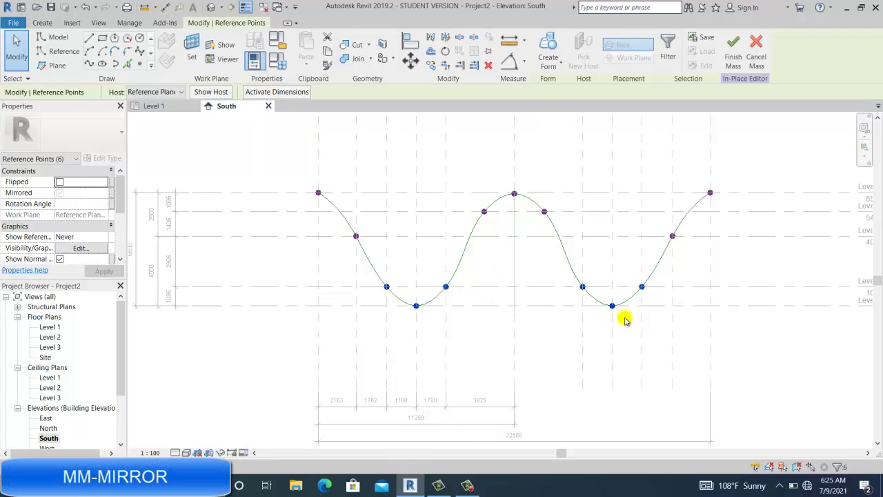
key(m)
key(m)
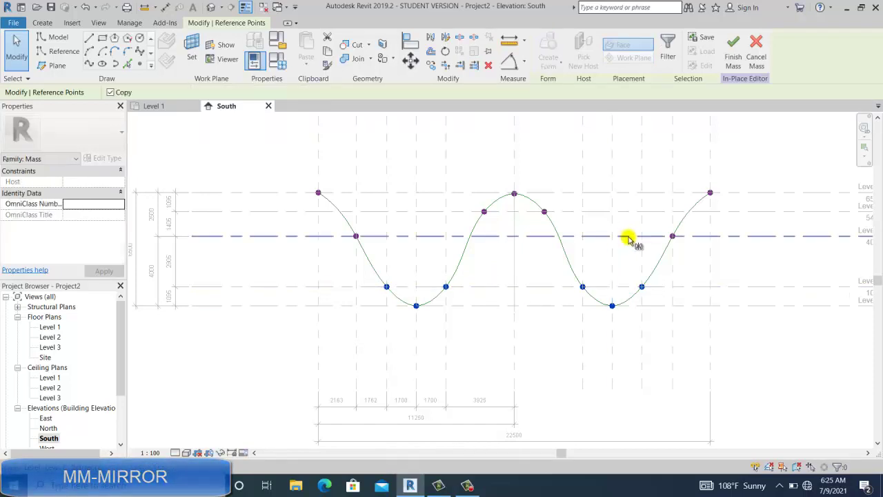
click(628, 236)
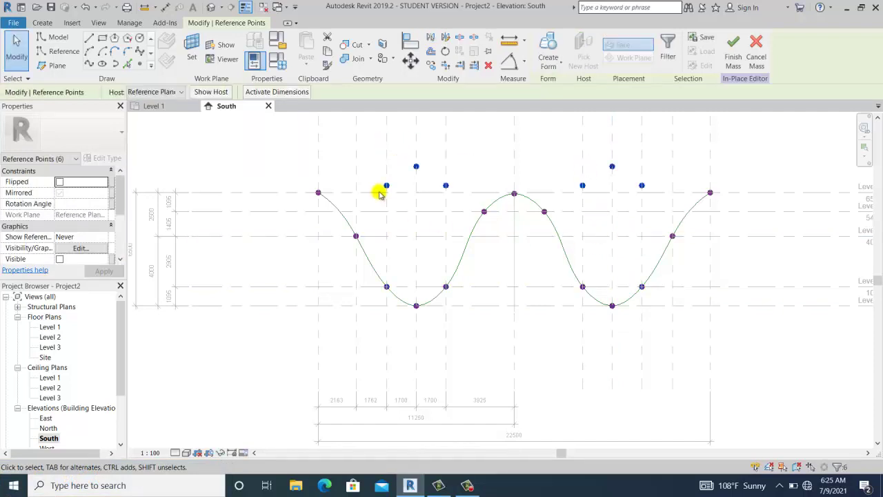
Move the six mirrored reference points straight down 1500 so the uppermost one of each group sits on Level 3.
key(m)
key(v)
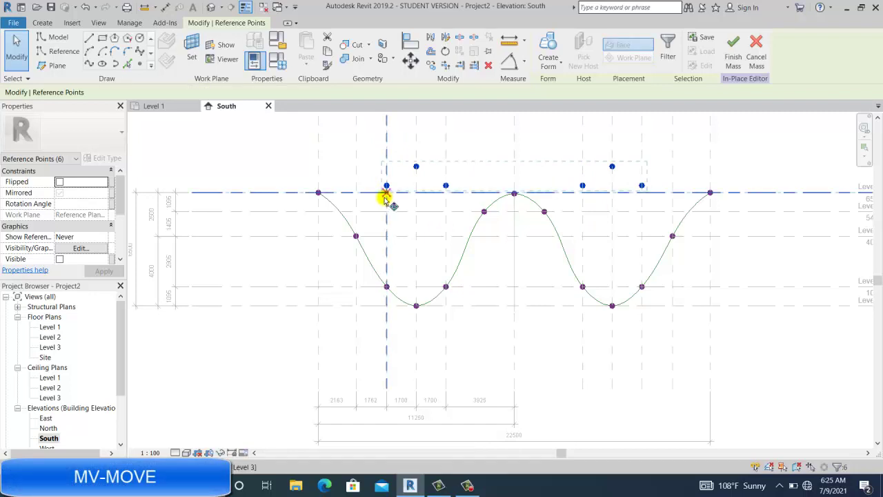
click(416, 167)
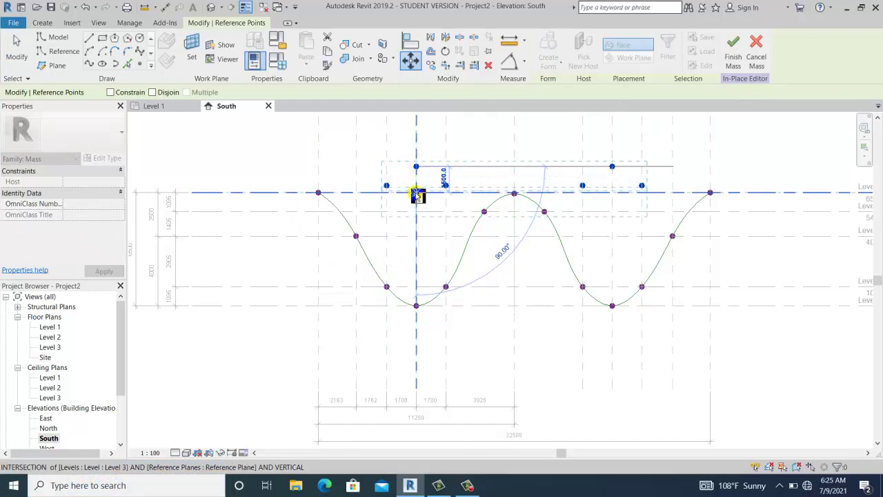
scroll(417, 195, down, 1)
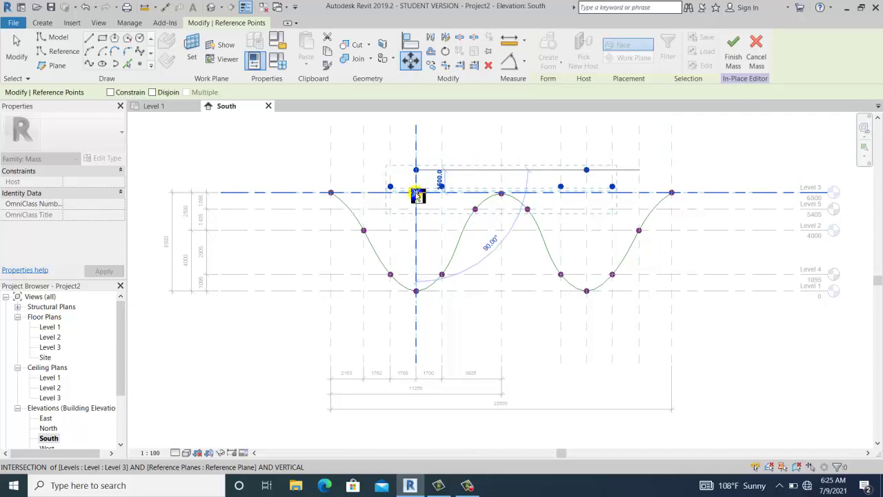
scroll(417, 196, up, 1)
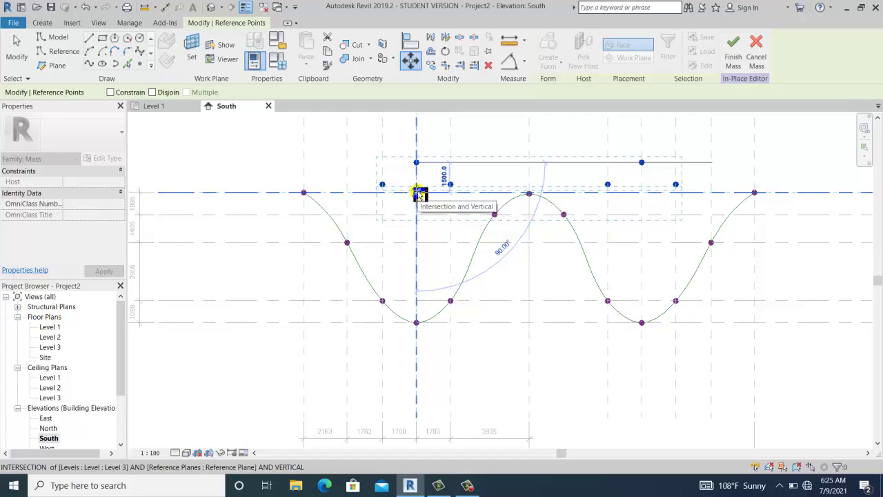
click(417, 193)
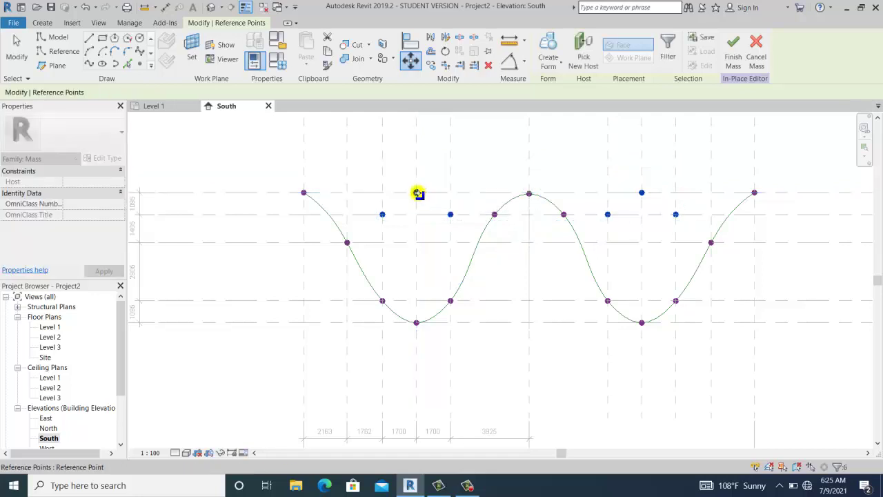
In the Site plan, move the six selected reference points straight up onto the central horizontal reference plane.
middle_drag(576, 289, 529, 297)
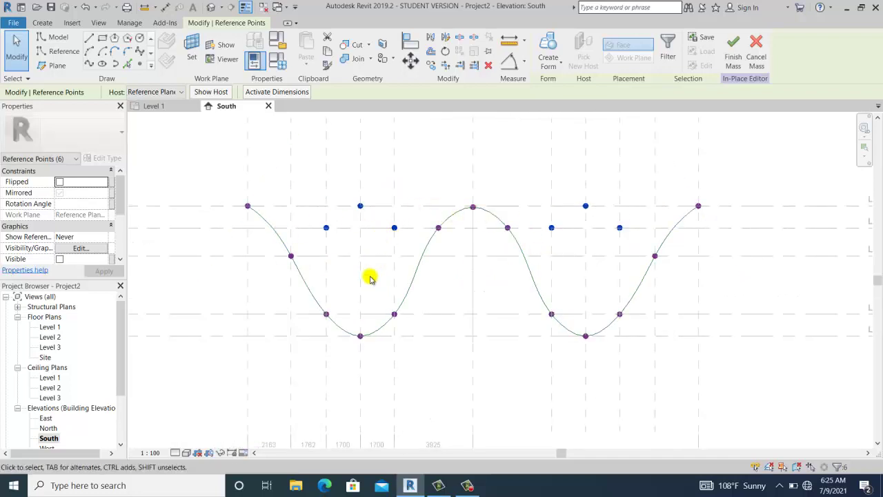
middle_drag(368, 278, 476, 239)
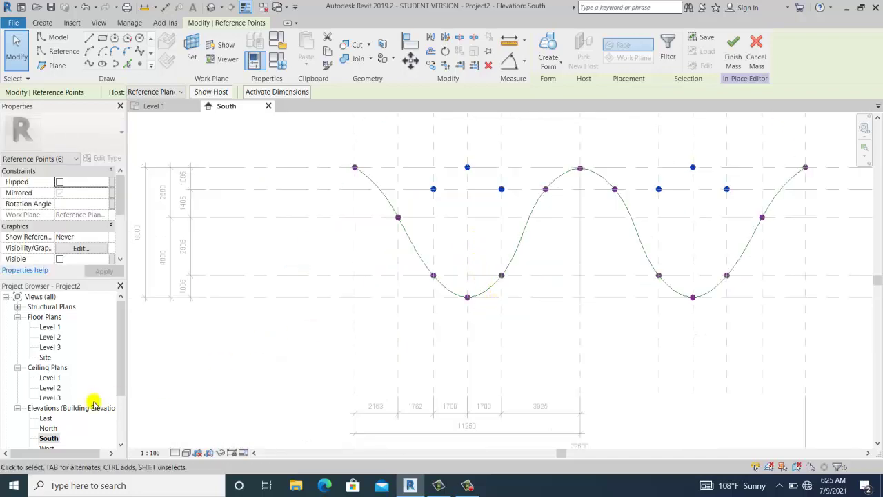
double_click(44, 357)
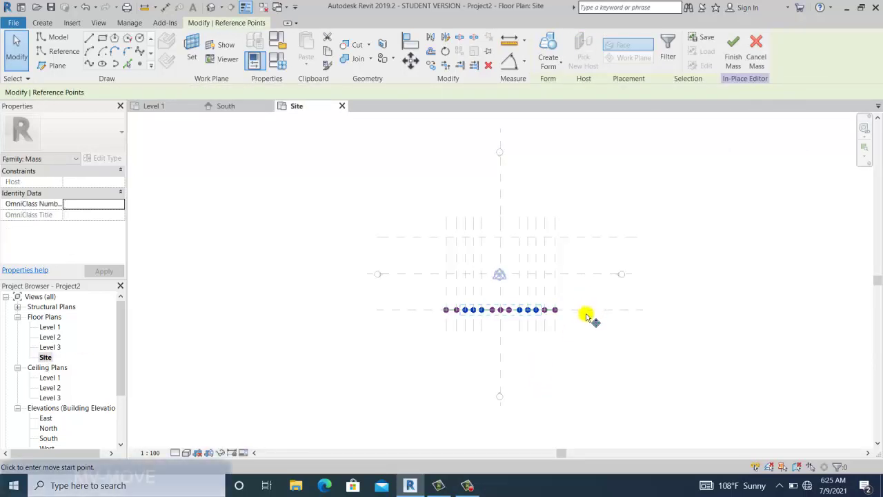
key(m)
key(v)
click(585, 309)
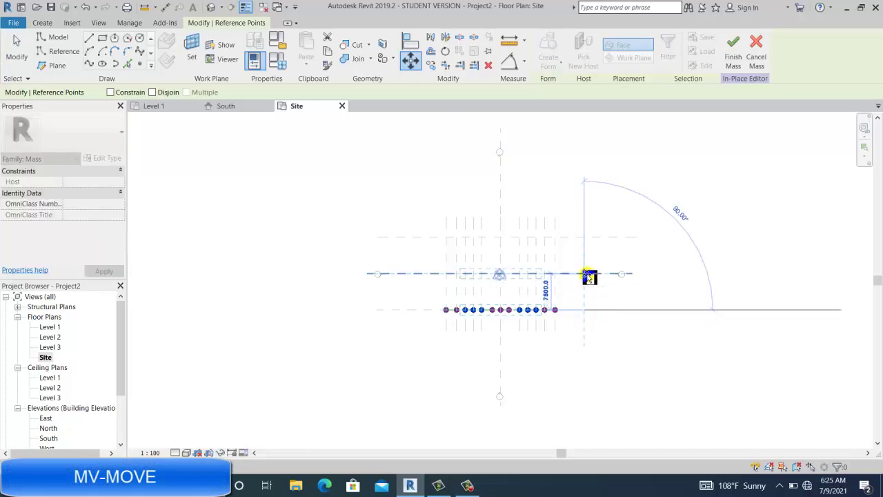
click(587, 276)
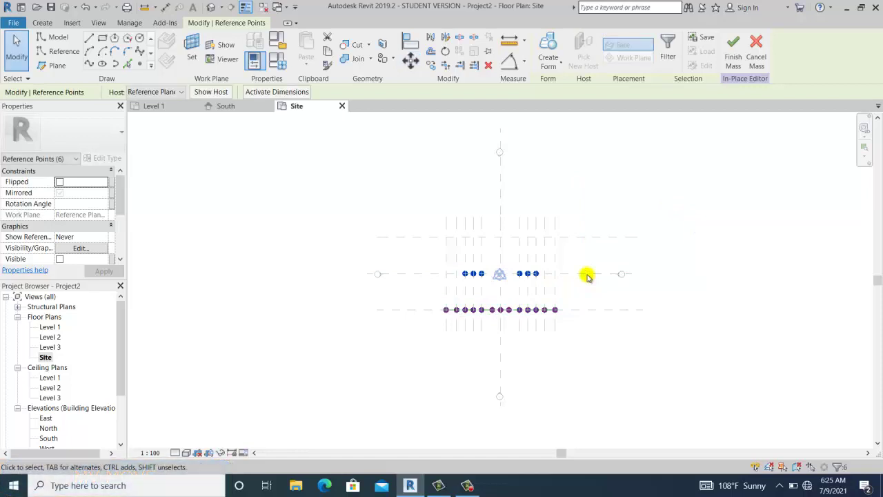
Return to the South elevation, deselect the points, and set Reference Plane : 2 as the work plane for new reference points.
double_click(48, 439)
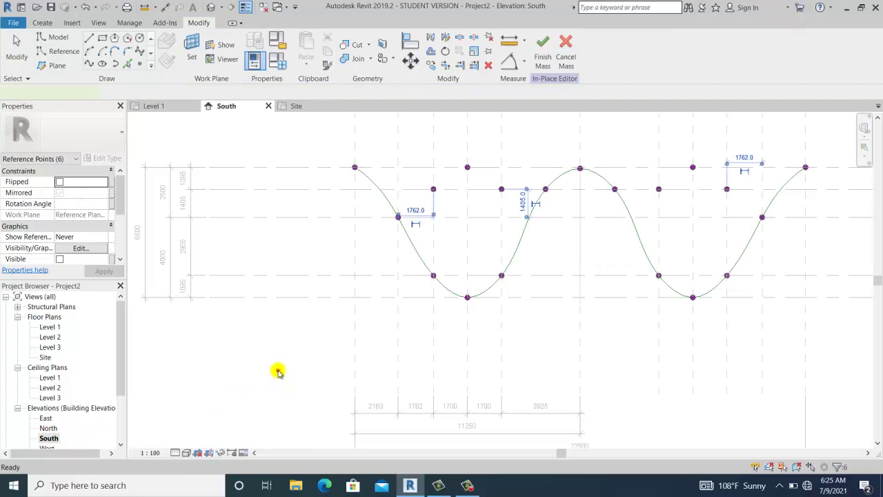
key(Escape)
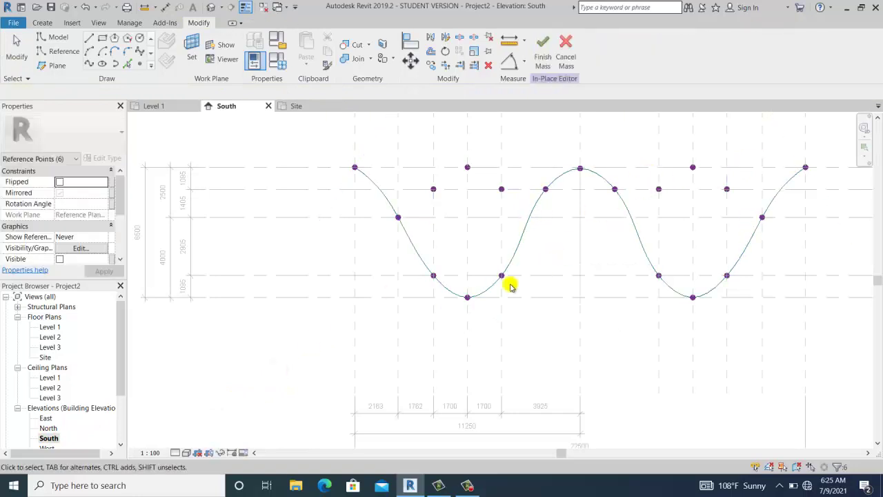
key(Escape)
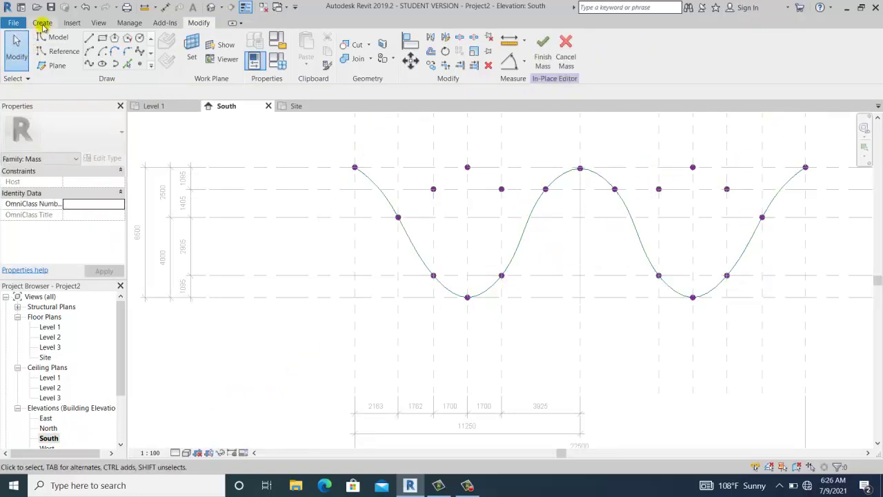
click(142, 63)
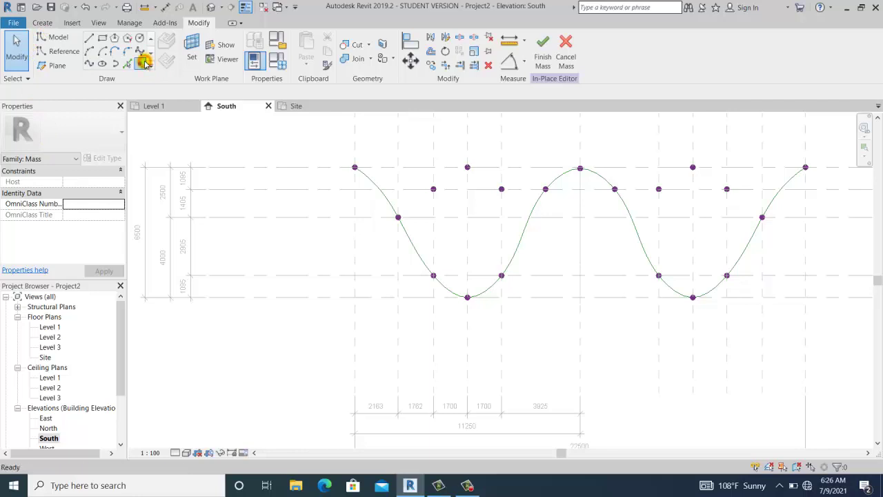
click(194, 47)
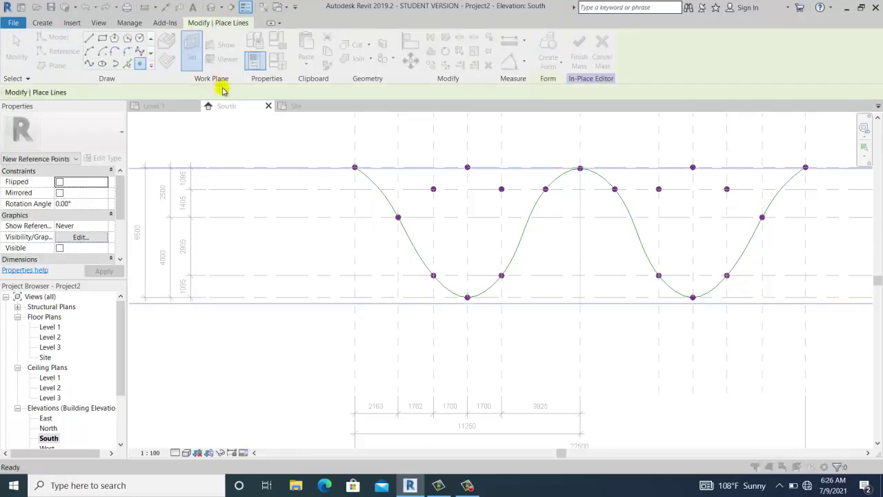
click(396, 236)
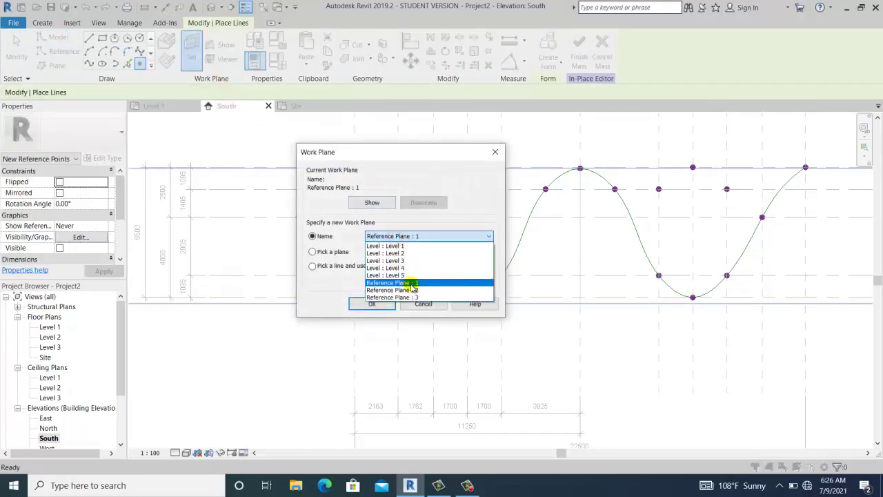
click(412, 290)
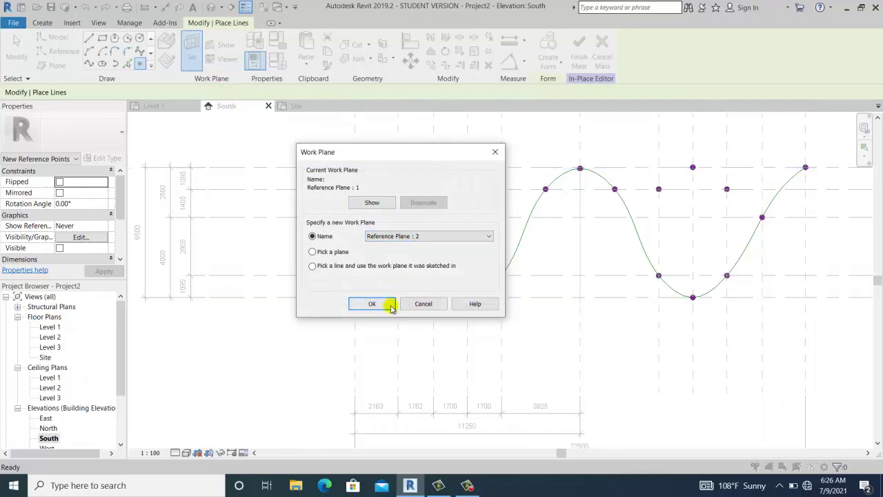
click(389, 303)
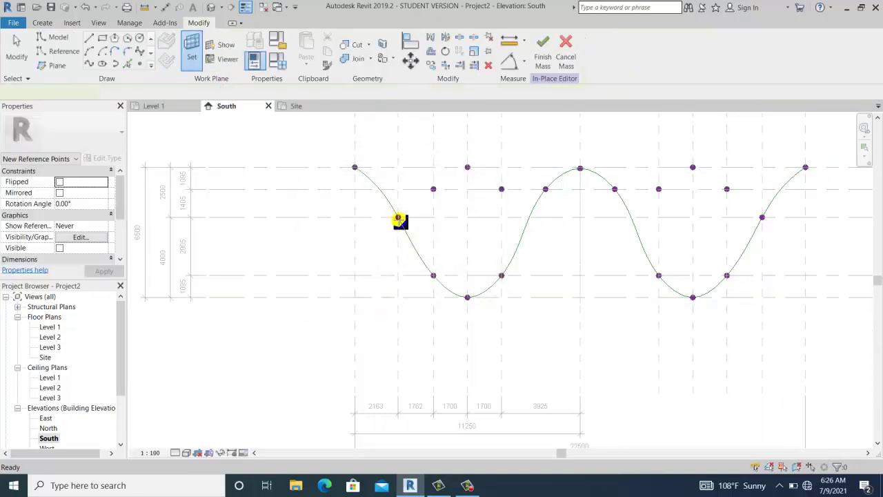
Place reference points where Level 2 meets the westernmost and easternmost vertical reference planes, and end point placement.
key(l)
key(i)
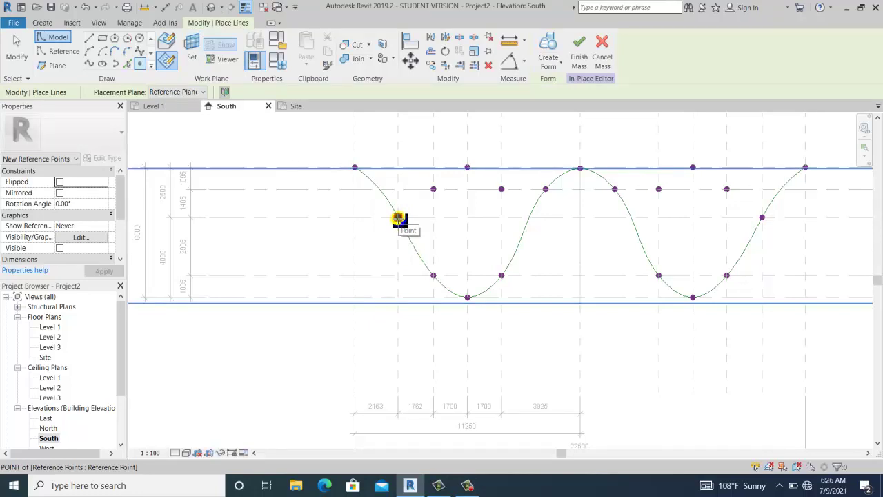
click(355, 217)
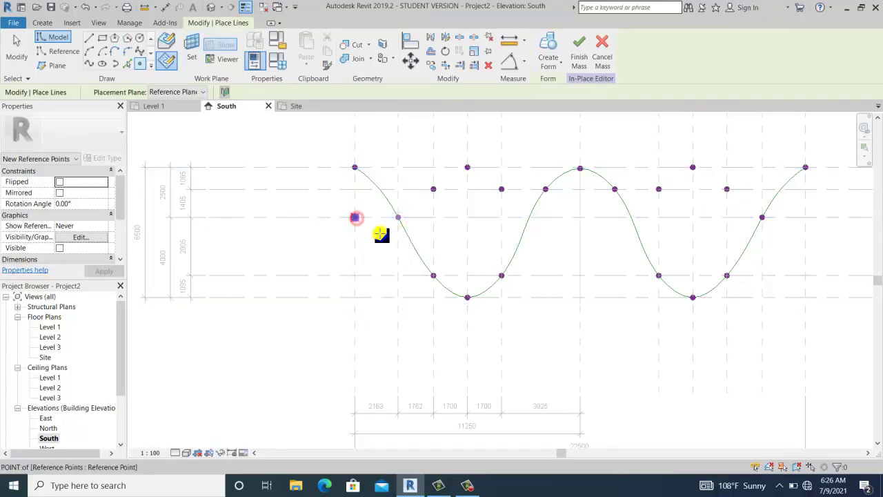
click(805, 217)
key(Escape)
key(Escape)
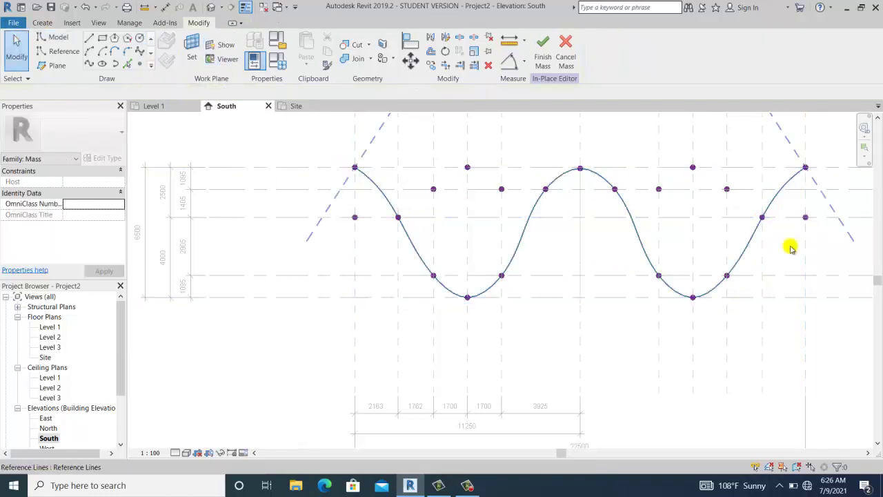
click(792, 249)
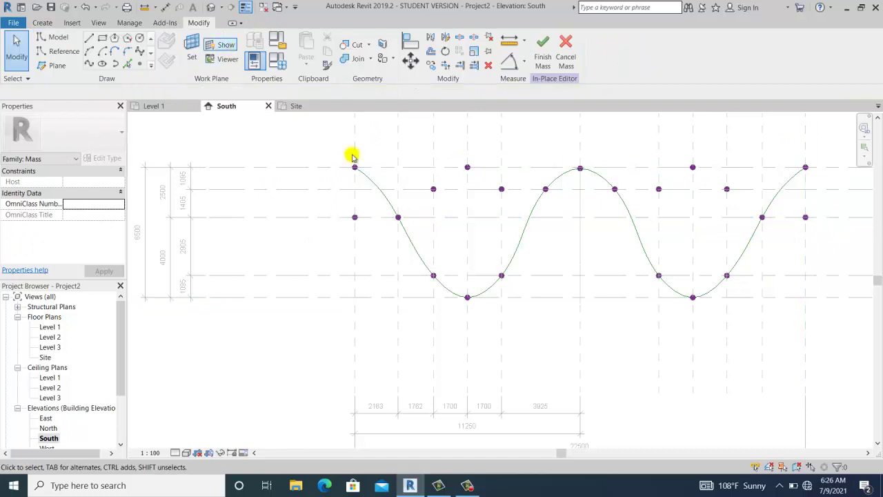
In the 3D view, create a spline through the ten reference points on the second plane and turn on Is Reference Line for it.
click(212, 8)
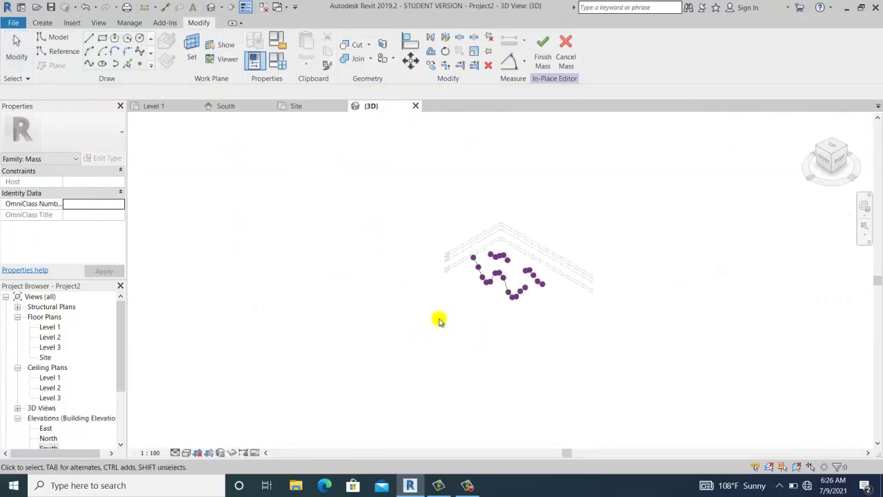
shift+middle_drag(440, 321, 631, 316)
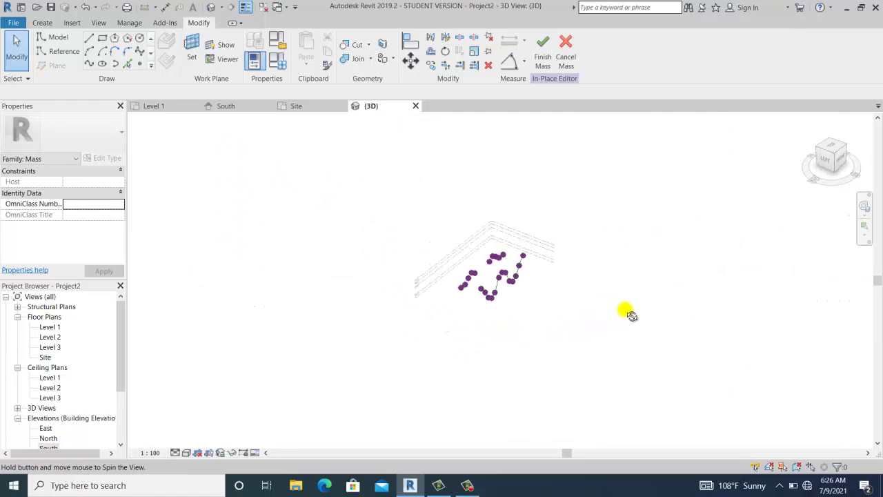
scroll(500, 283, up, 5)
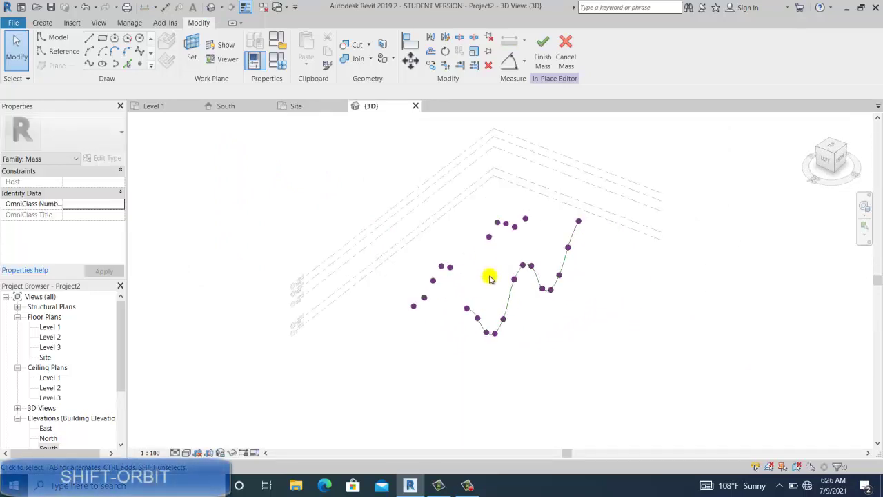
drag(395, 338, 456, 244)
drag(479, 203, 539, 249)
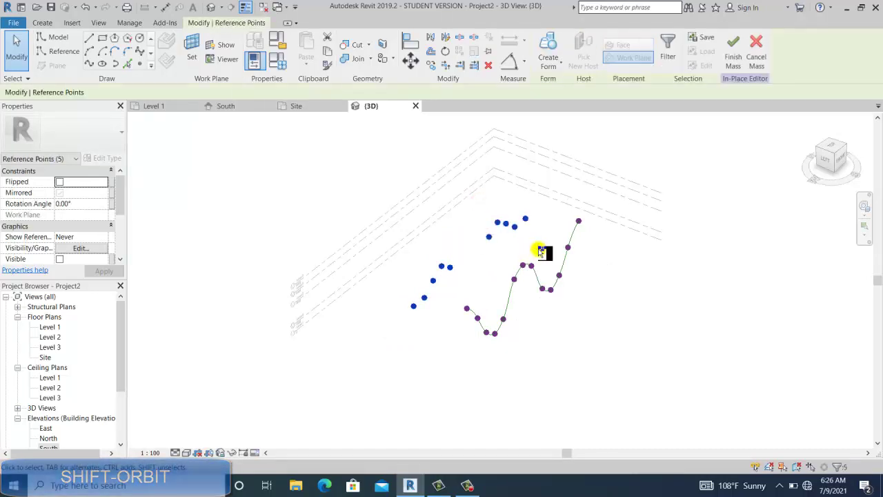
click(90, 65)
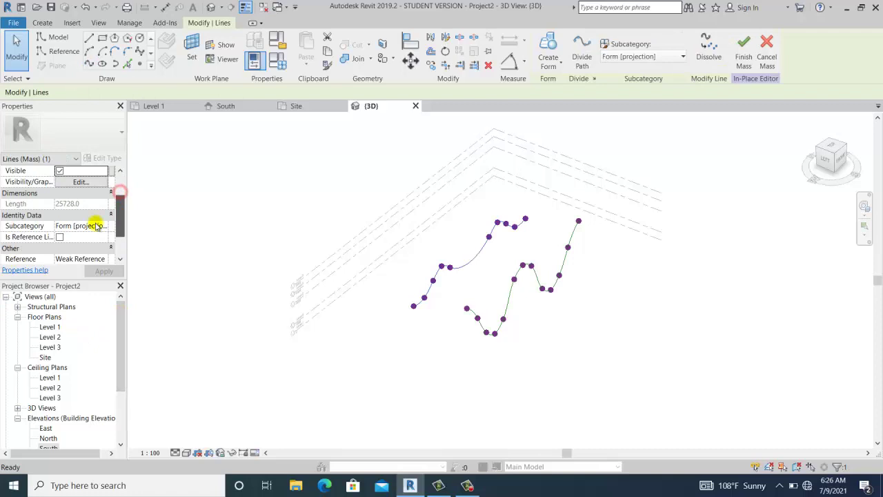
click(60, 237)
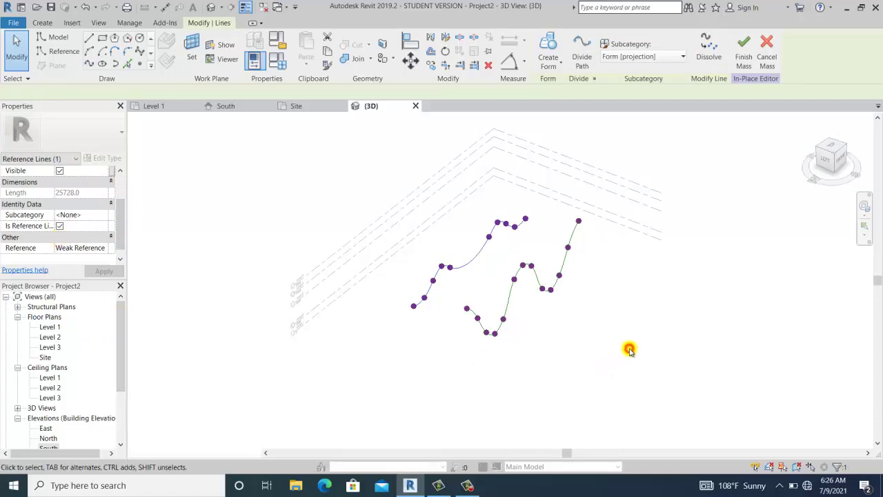
In the South elevation, place a reference point on the second spline where it crosses the central vertical reference plane, and end point placement.
click(664, 357)
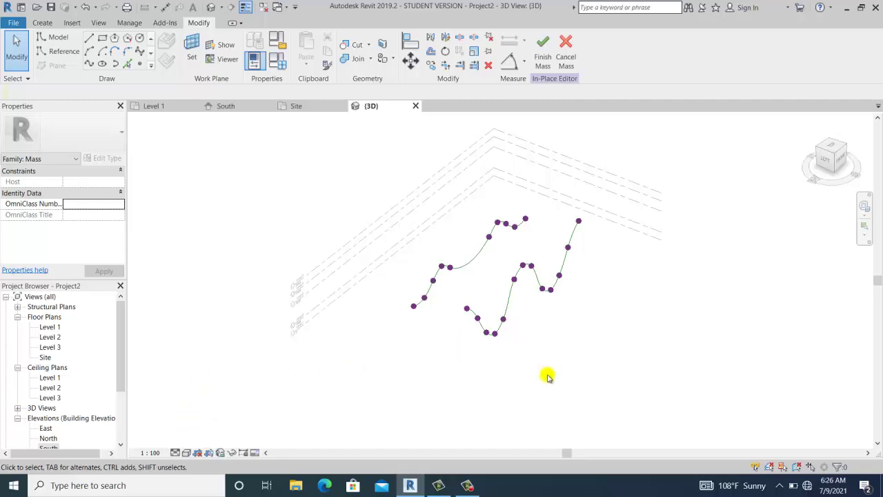
double_click(50, 448)
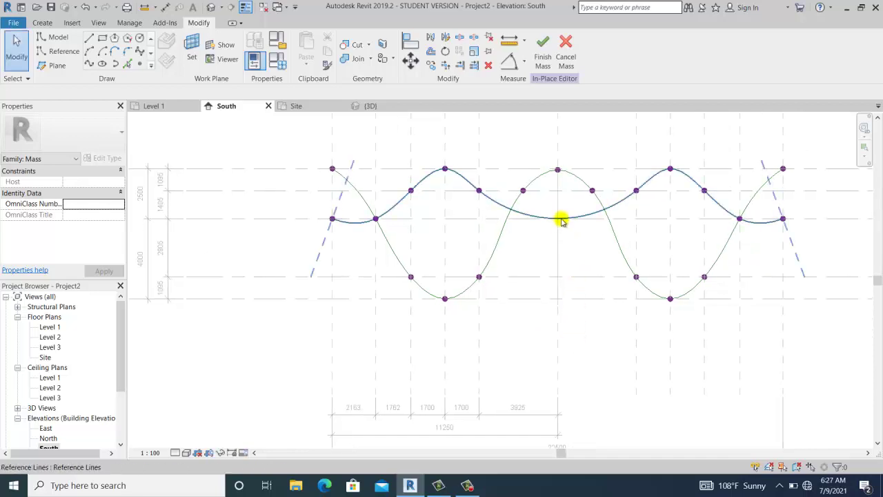
middle_drag(573, 248, 528, 265)
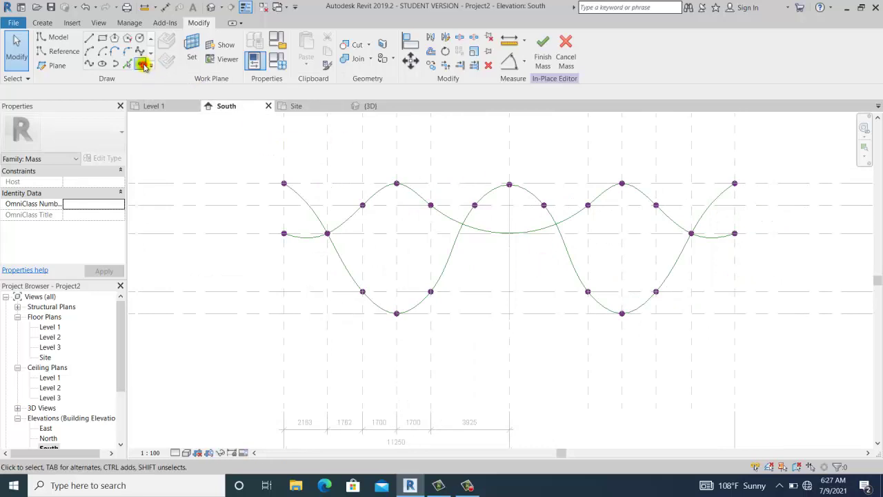
click(143, 63)
click(169, 61)
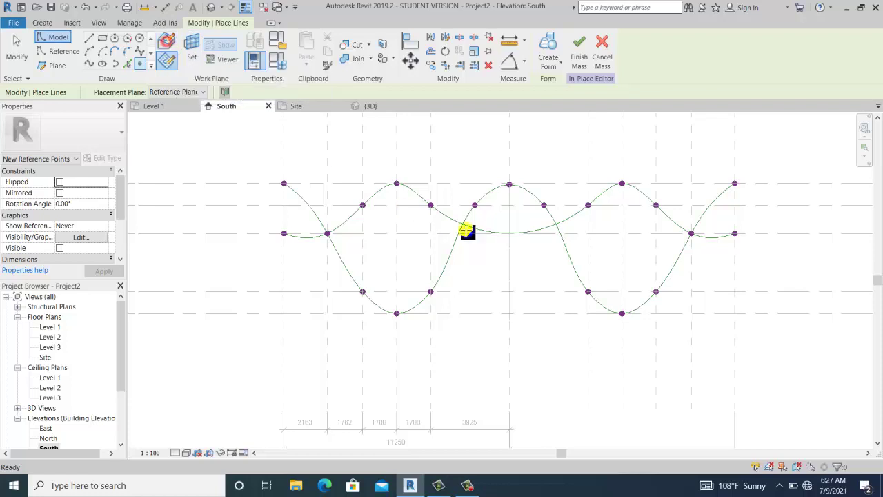
click(507, 234)
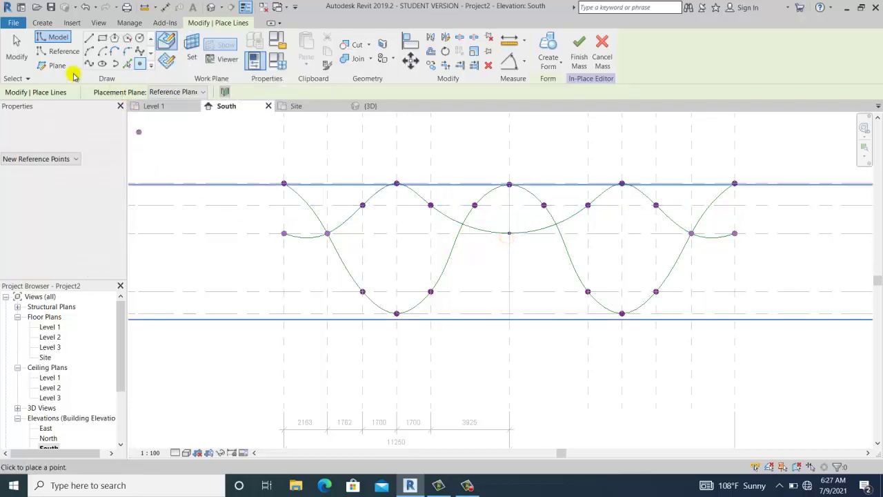
click(17, 47)
Make the new central point a driving point, move it slightly below Level 2 to deepen the spline's middle dip, and deselect it.
drag(495, 246, 529, 221)
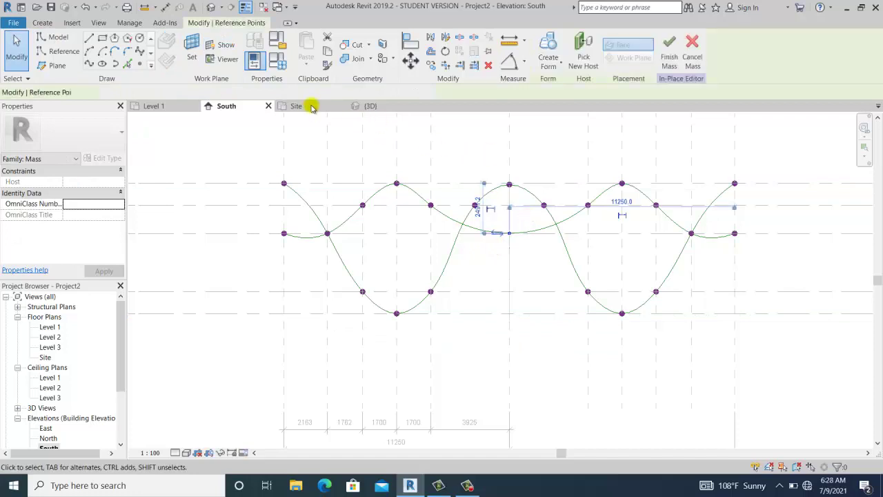
click(369, 93)
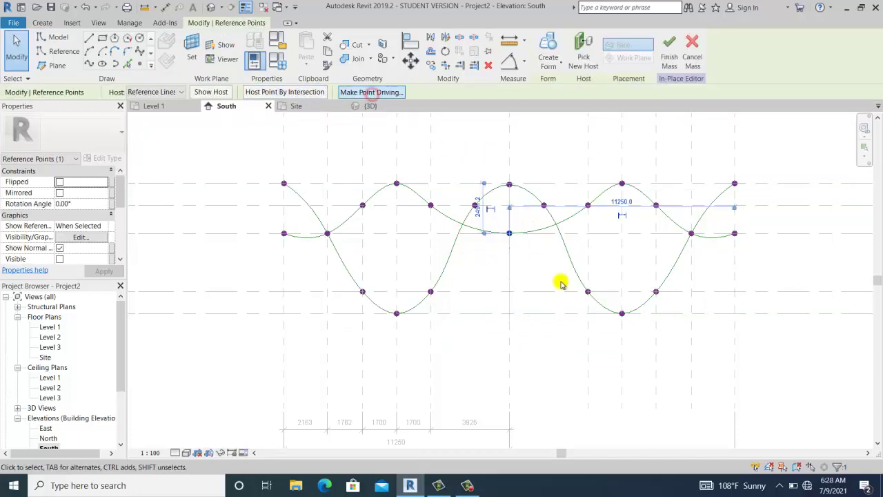
drag(501, 269, 512, 238)
click(610, 359)
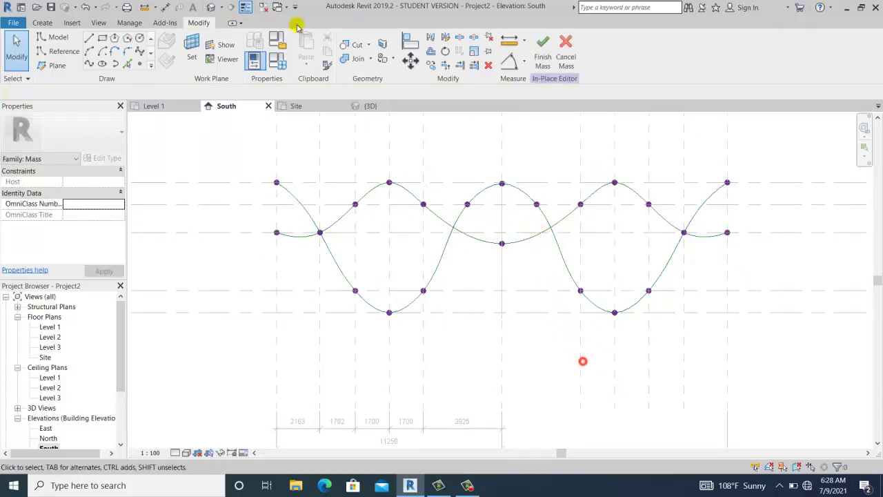
Select the first spline in the 3D view and copy it in the Site plan from the southern to the northern horizontal reference plane.
click(209, 10)
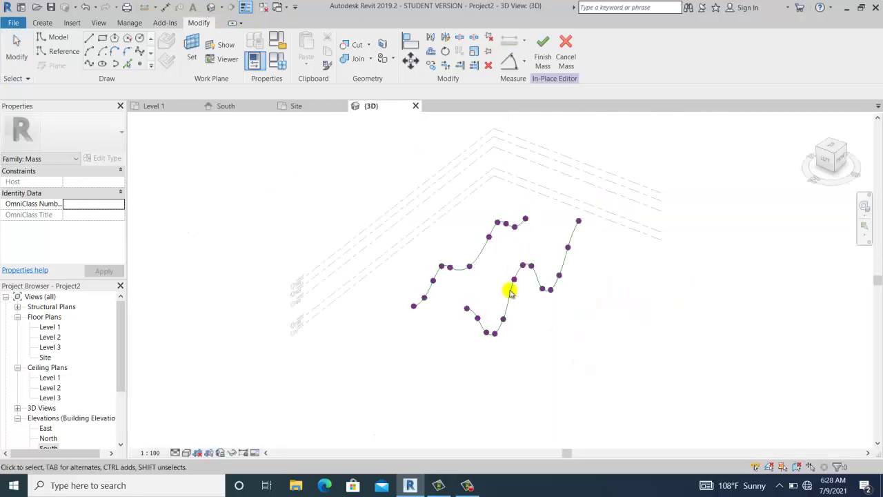
click(537, 279)
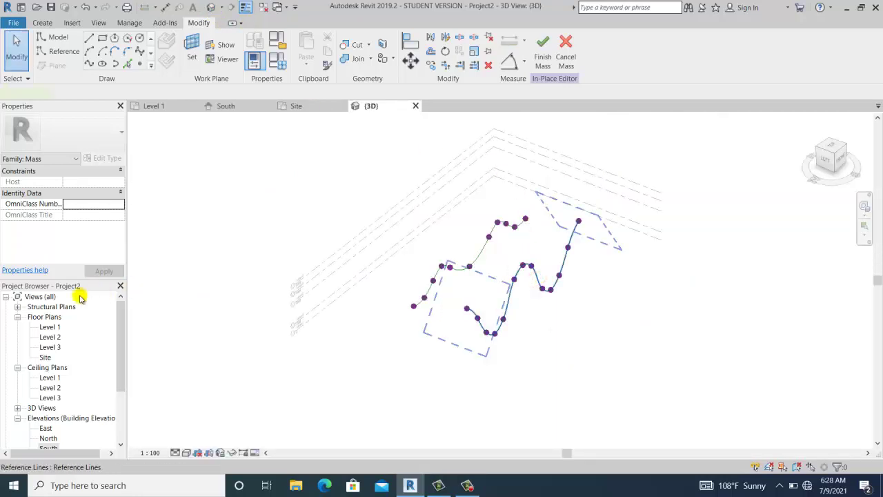
double_click(42, 357)
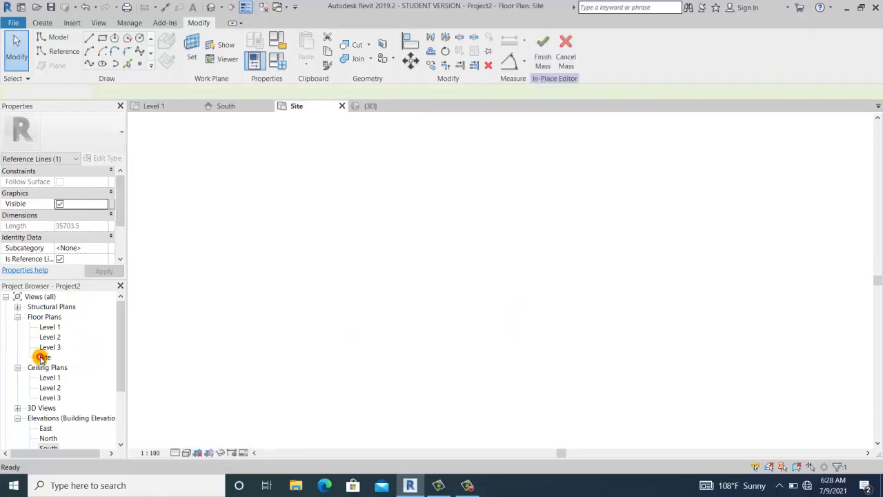
key(c)
key(o)
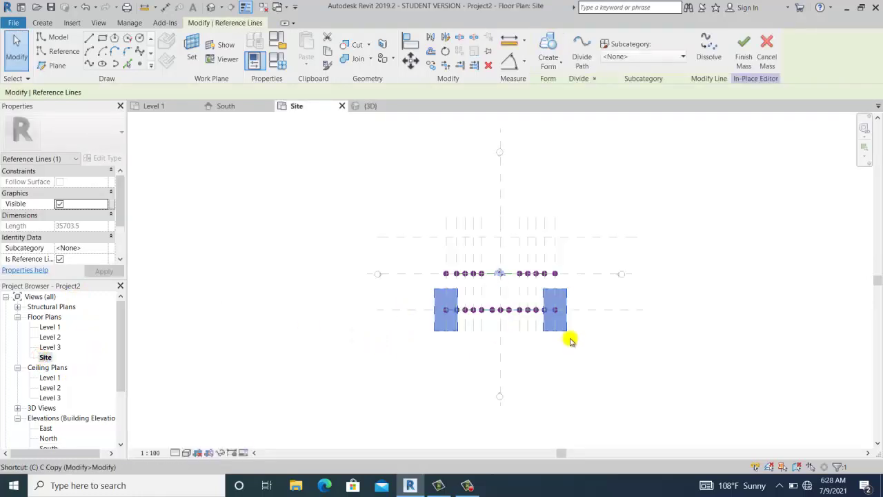
click(588, 310)
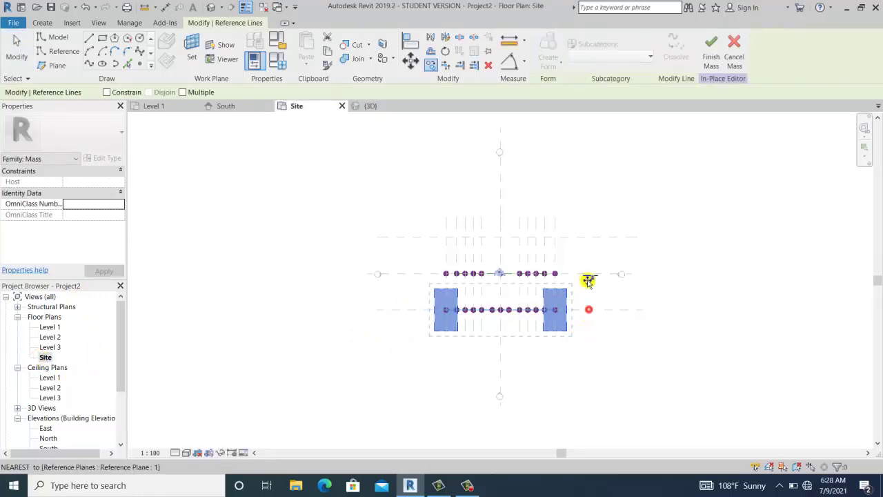
click(588, 237)
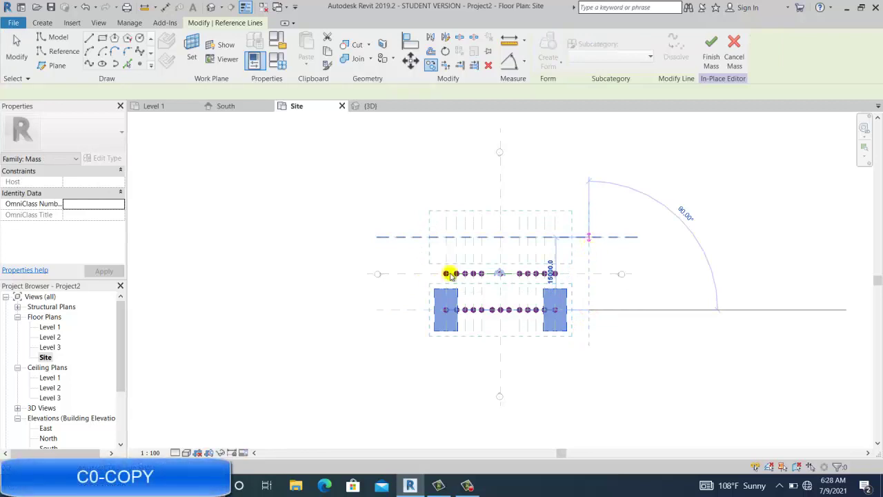
click(438, 257)
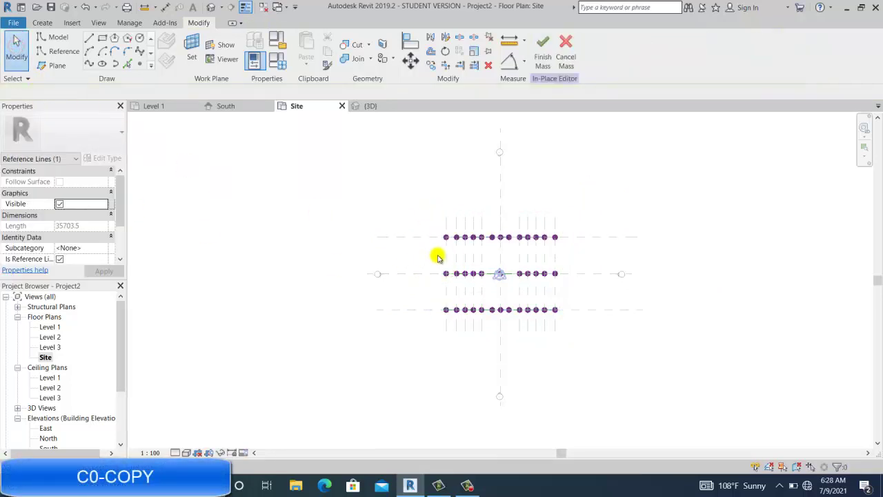
In the 3D view, select all three splines and create a form through them.
click(211, 8)
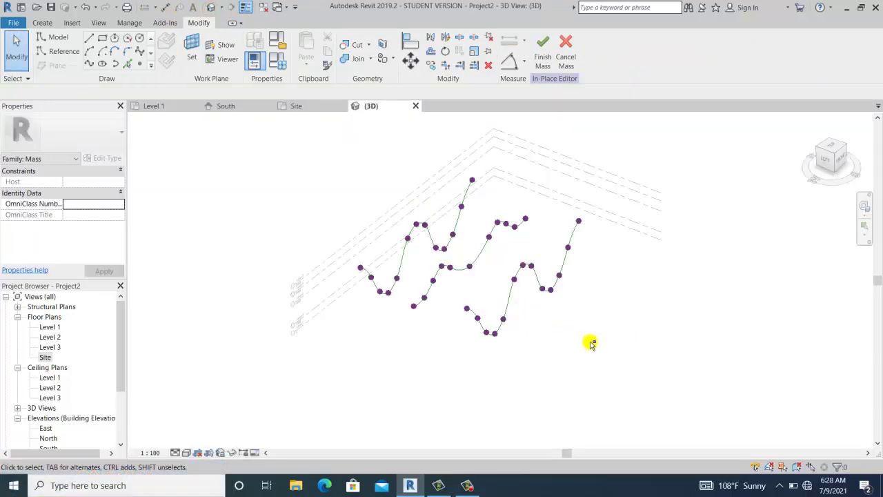
mouse_move(592, 343)
shift+middle_down()
mouse_move(509, 251)
mouse_move(598, 348)
shift+middle_up()
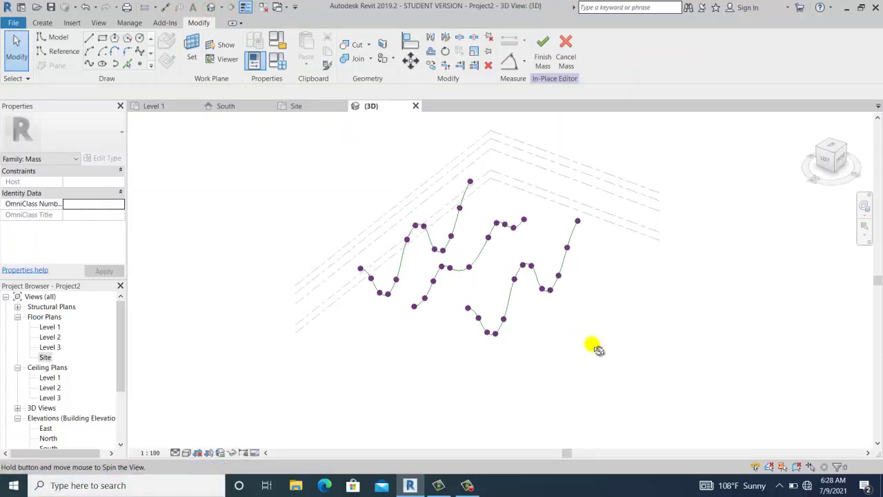
drag(567, 339, 413, 219)
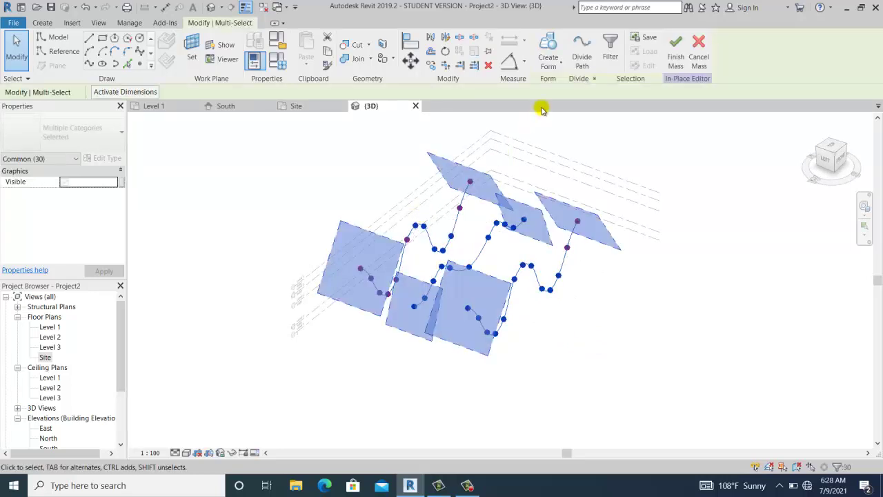
click(549, 49)
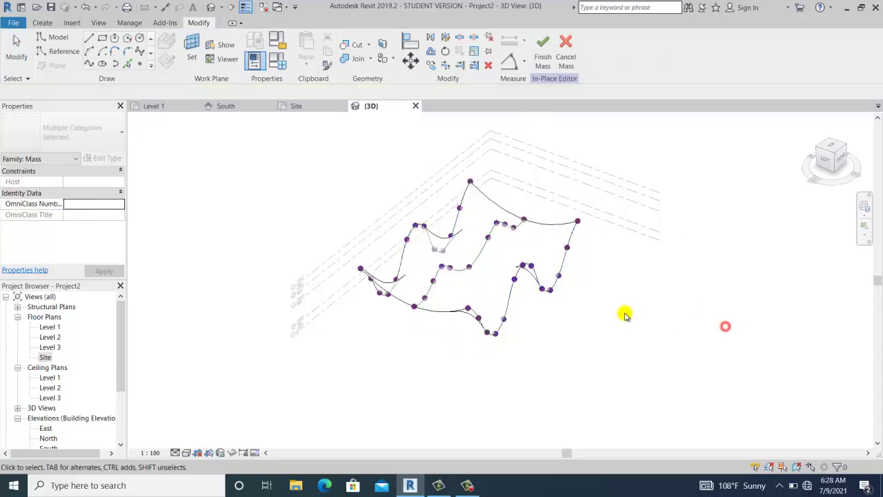
Set the 3D view to Fine detail level and a shaded visual style, and finish the in-place mass.
shift+middle_drag(623, 311, 545, 283)
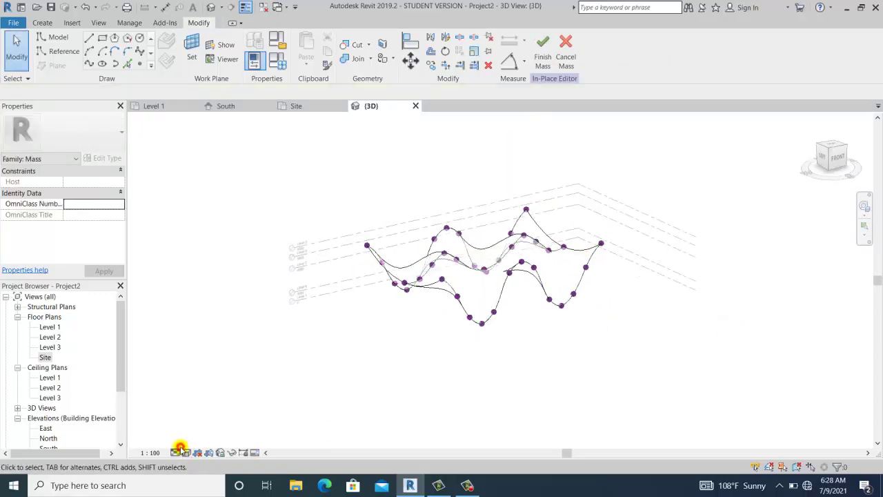
click(175, 453)
click(187, 441)
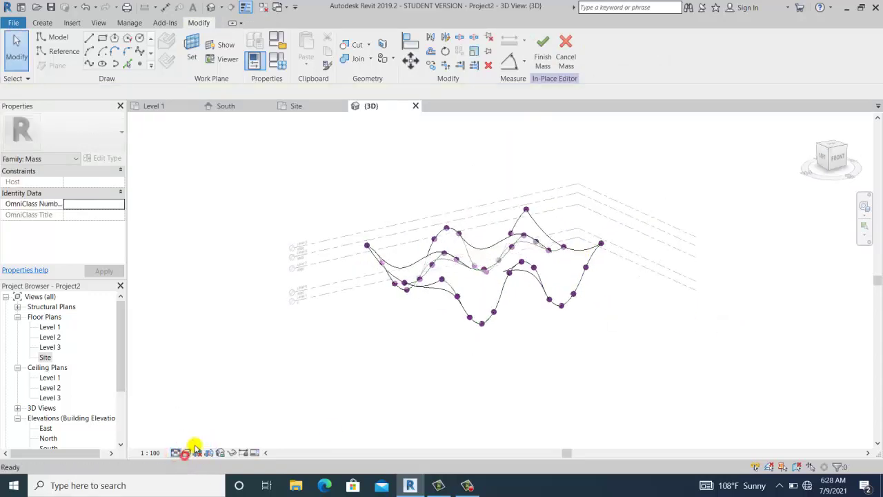
click(185, 453)
click(203, 433)
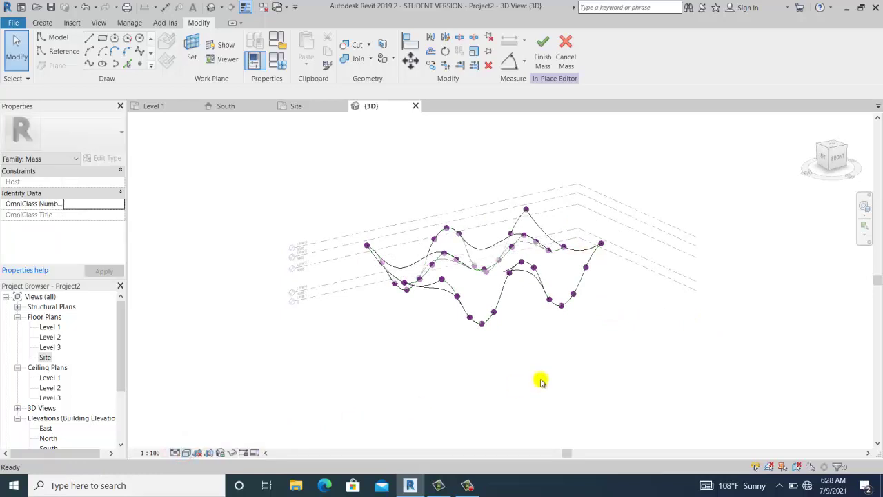
mouse_move(528, 361)
shift+middle_down()
mouse_move(495, 365)
mouse_move(487, 339)
mouse_move(524, 377)
shift+middle_up()
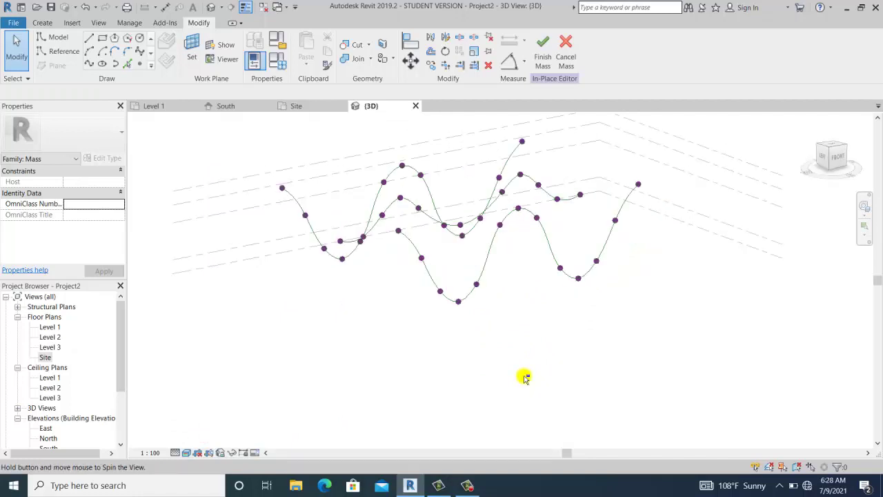
click(543, 50)
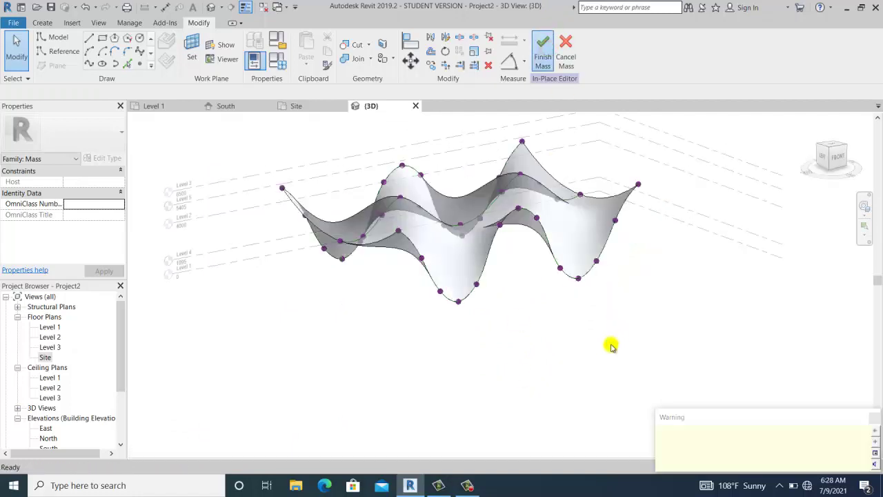
shift+middle_drag(611, 344, 610, 361)
Start a roof by face and duplicate the Generic - 400mm basic roof type as "roof- 200mm 2".
click(312, 22)
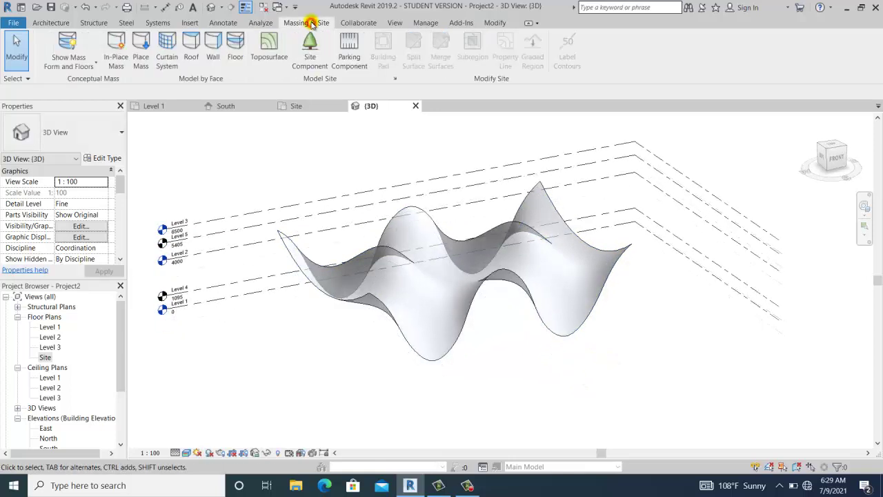
click(194, 47)
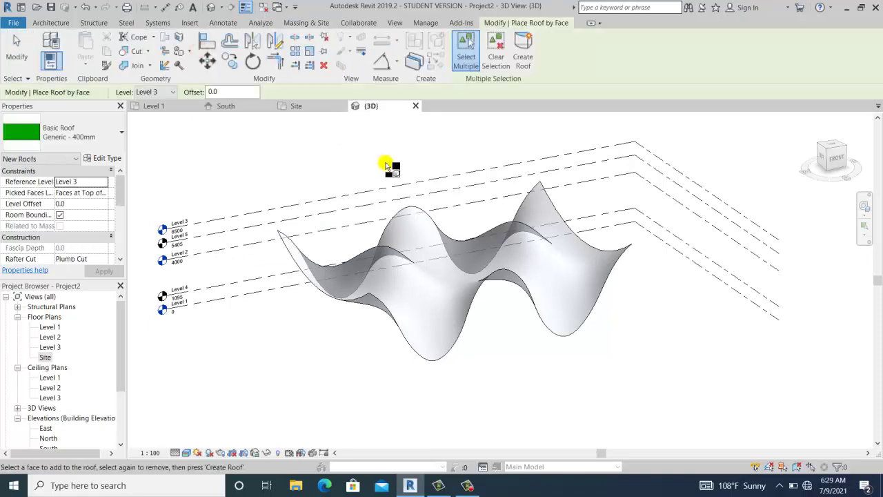
click(111, 159)
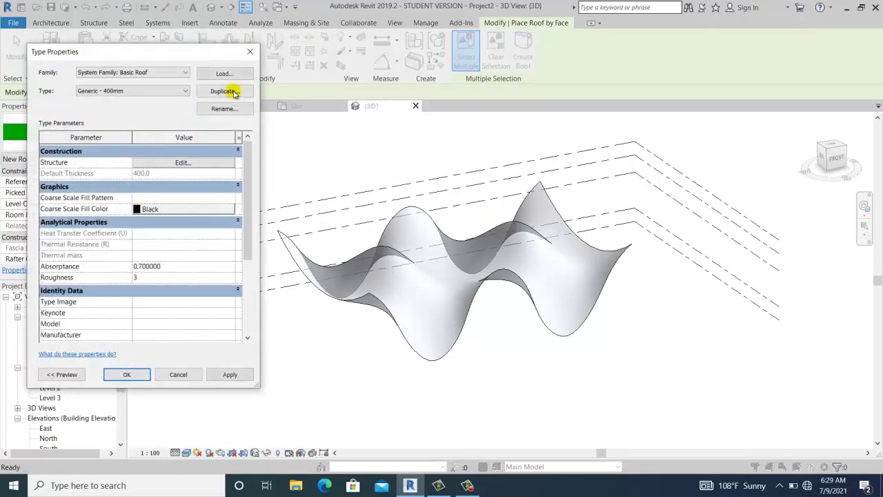
click(227, 91)
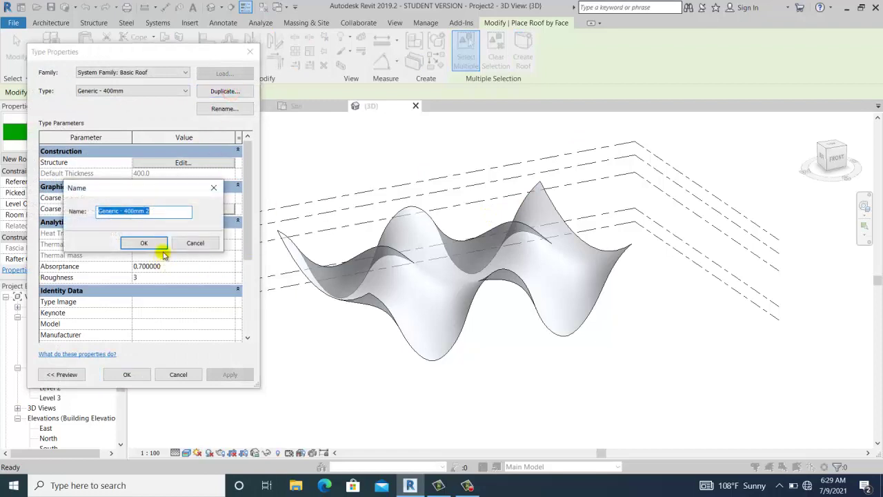
click(151, 212)
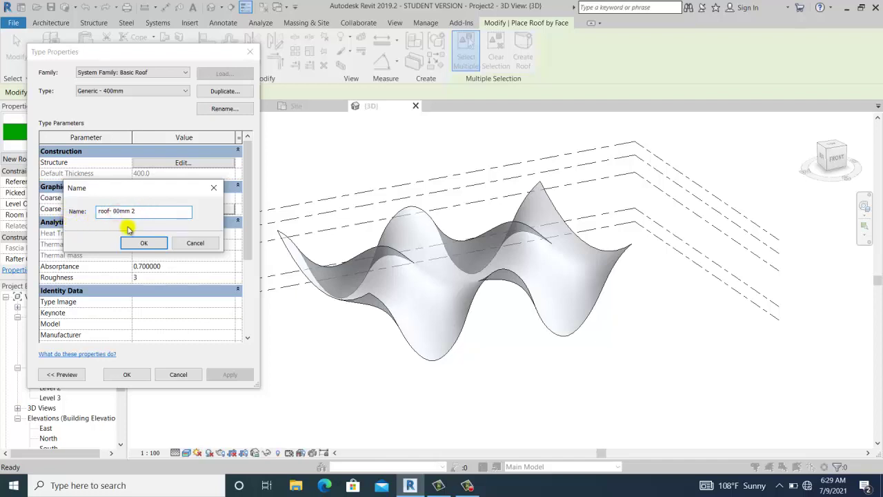
click(143, 243)
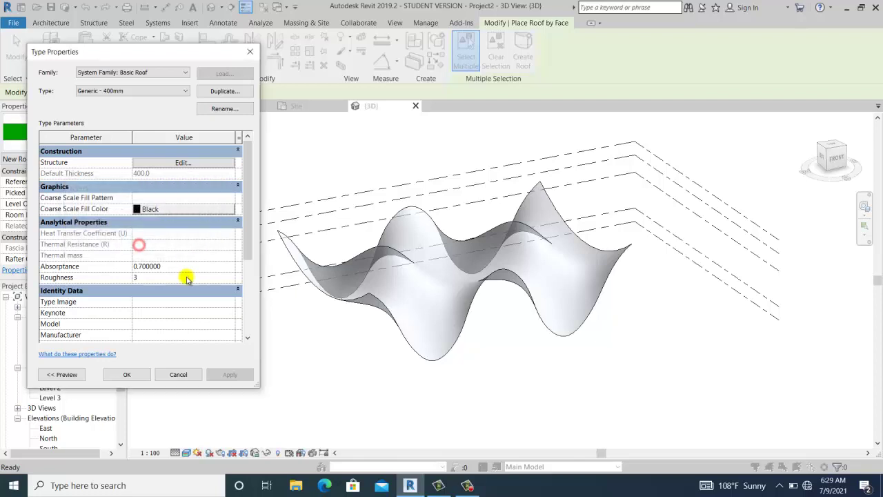
click(134, 378)
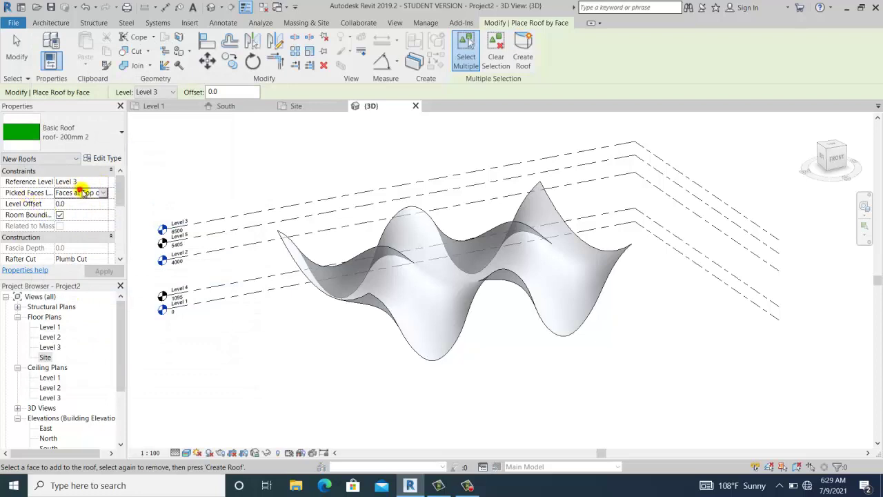
Create the roof on the wavy mass face with picked faces at the top of the roof, and end roof placement.
click(103, 194)
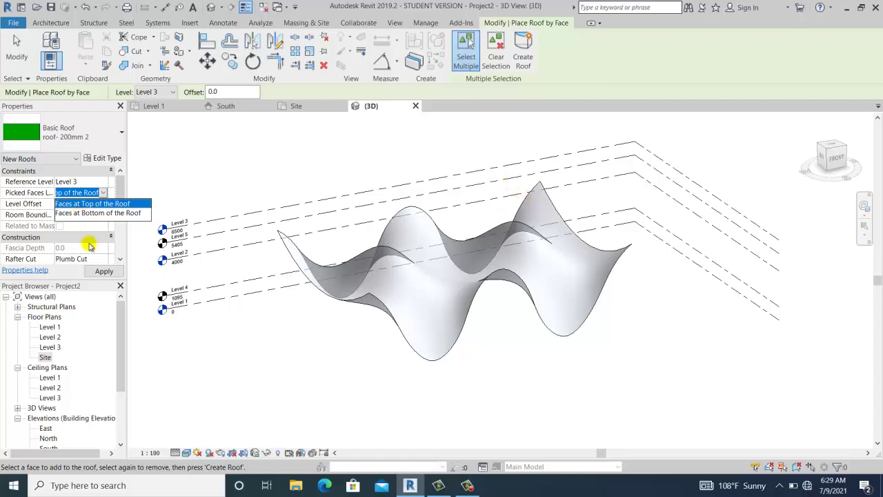
click(530, 345)
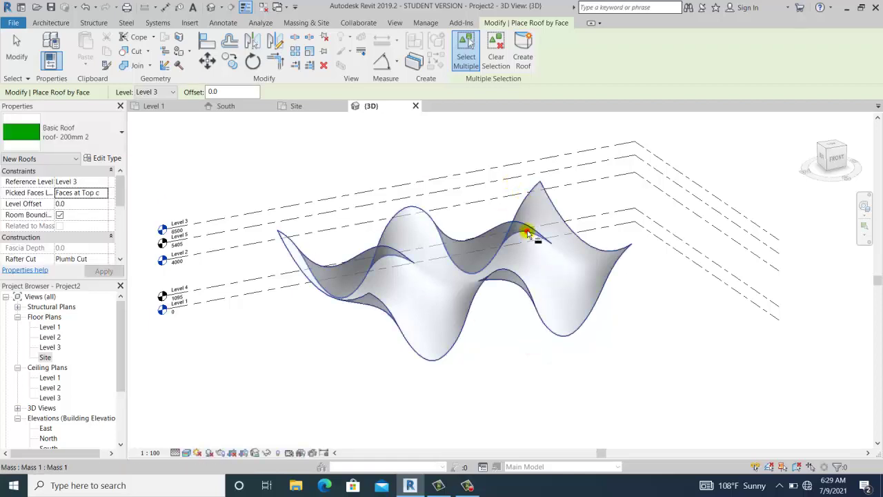
click(528, 234)
click(523, 52)
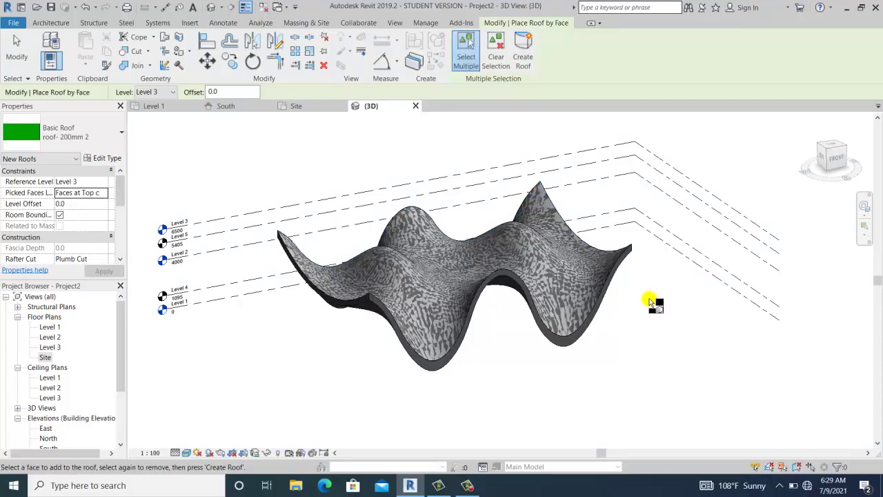
click(15, 47)
click(641, 359)
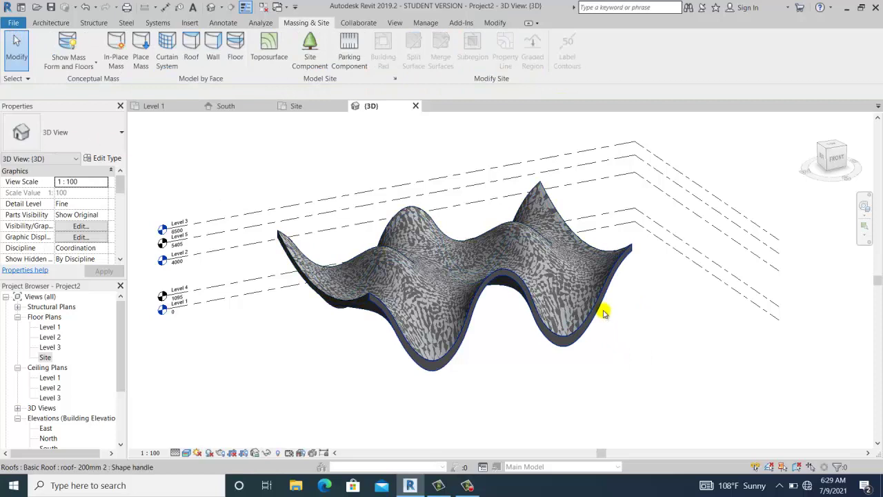
Set the wavy roof's picked faces location to faces at the bottom of the roof and clear the selection.
click(603, 312)
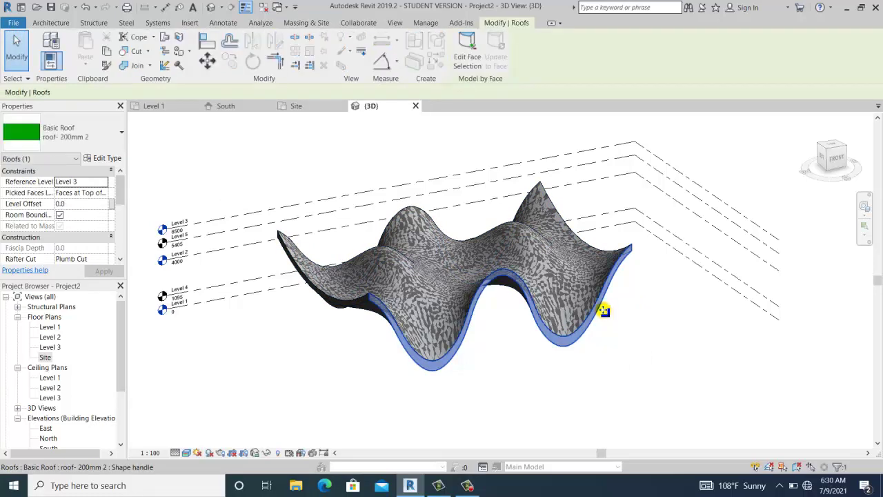
click(93, 196)
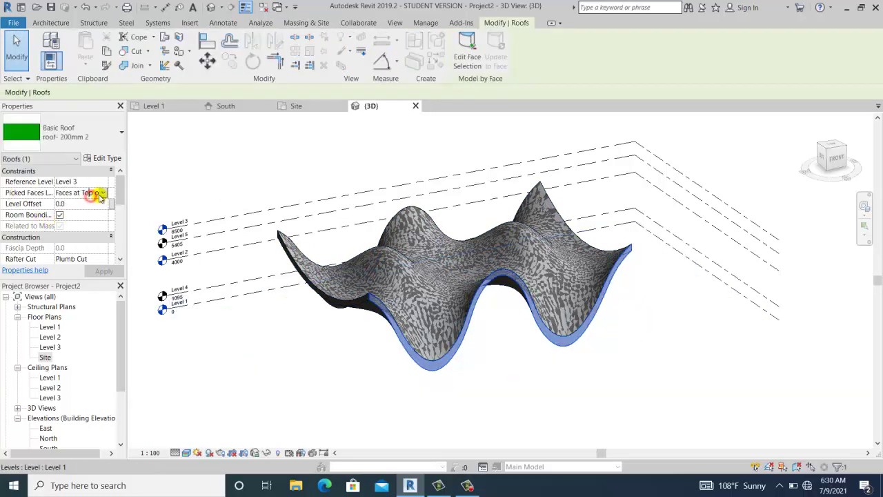
click(101, 195)
click(128, 210)
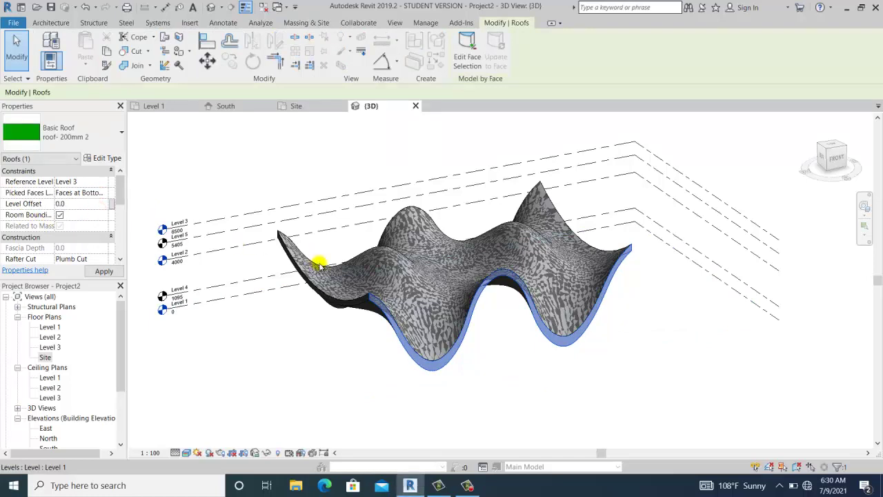
click(707, 377)
click(591, 363)
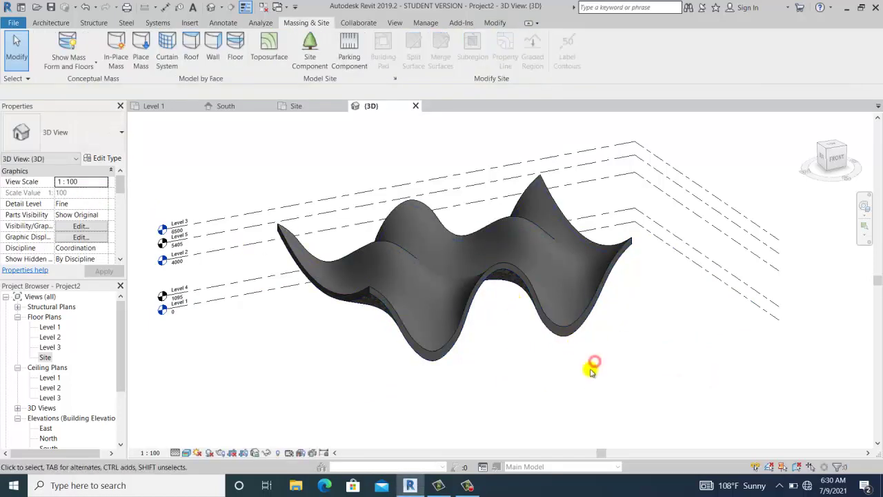
Edit the roof type's structure layer, assigning the Gypsum Wall Board material found with "white" and setting its thickness to 200 mm.
middle_drag(544, 382, 623, 404)
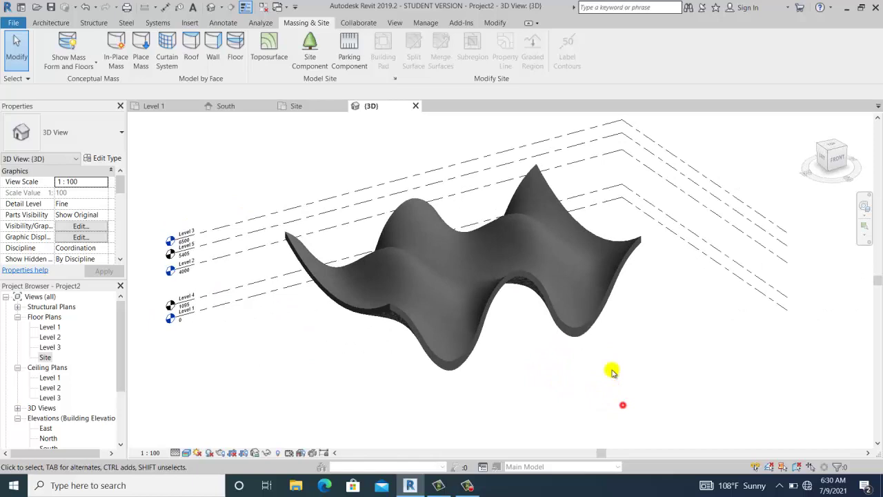
click(522, 221)
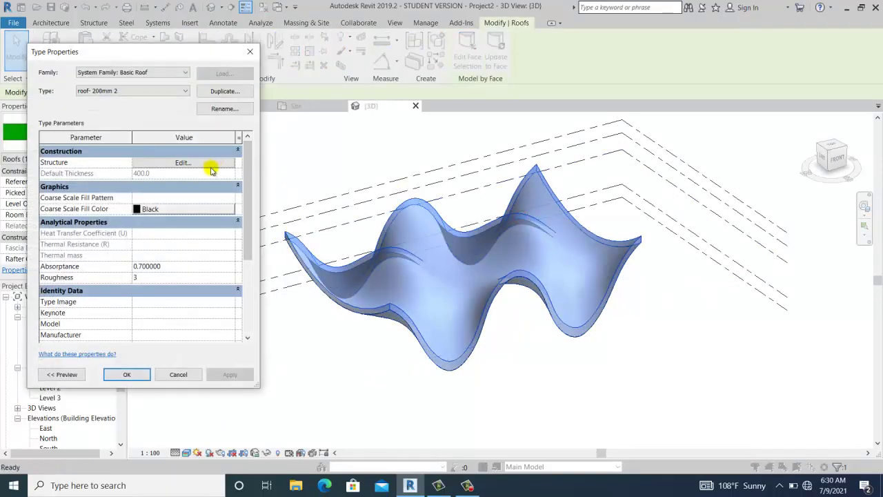
click(211, 165)
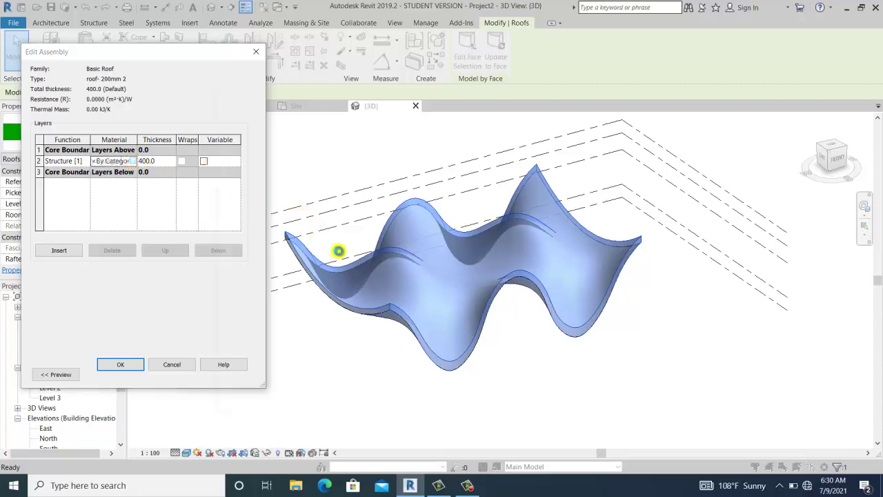
click(286, 119)
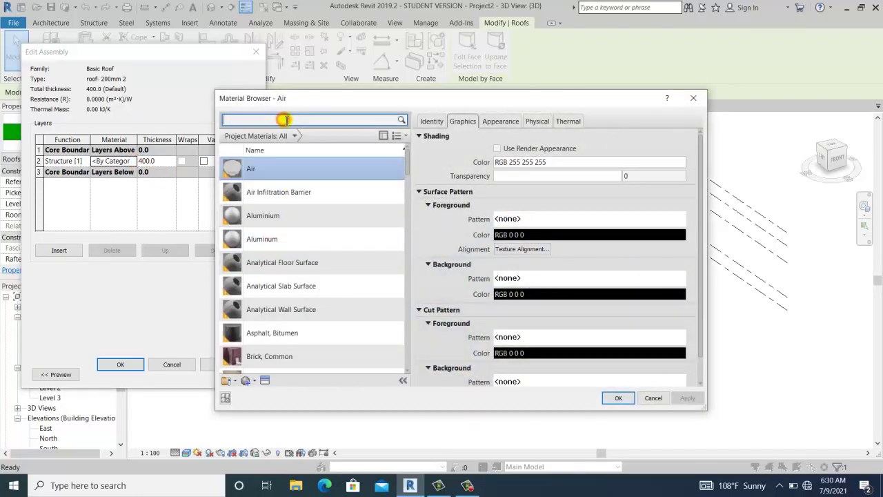
text(whi)
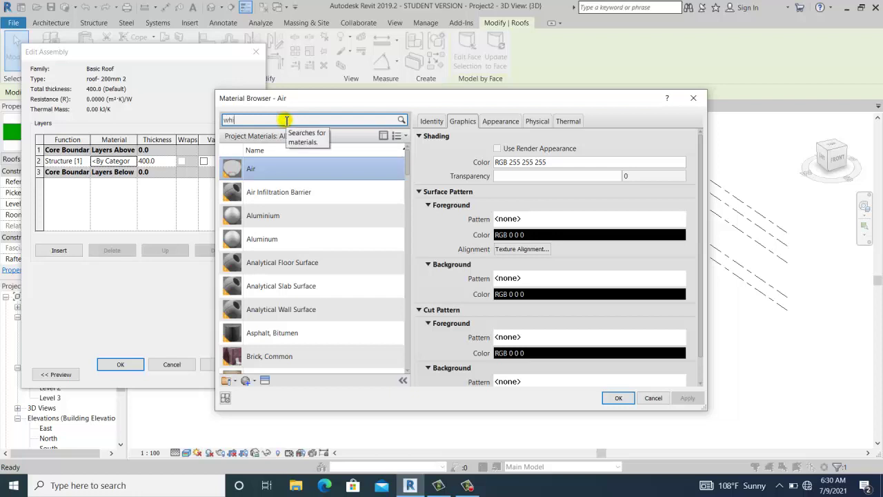
text(te)
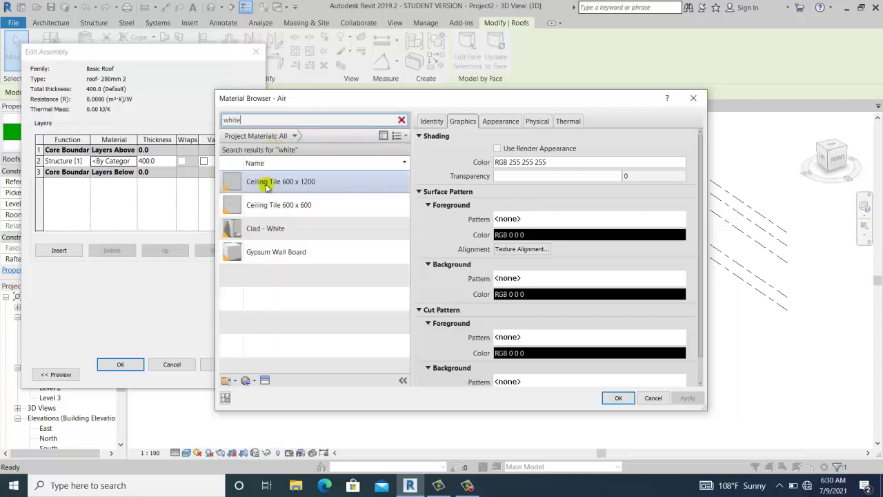
double_click(278, 254)
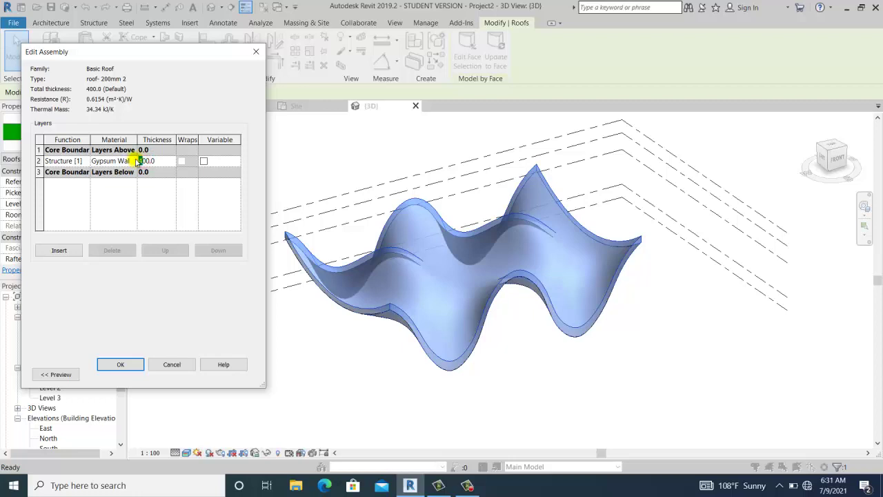
click(123, 364)
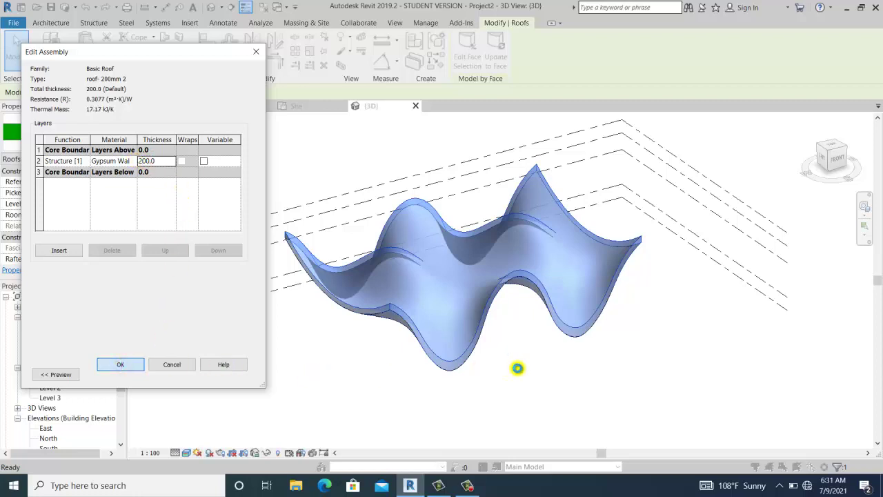
click(227, 374)
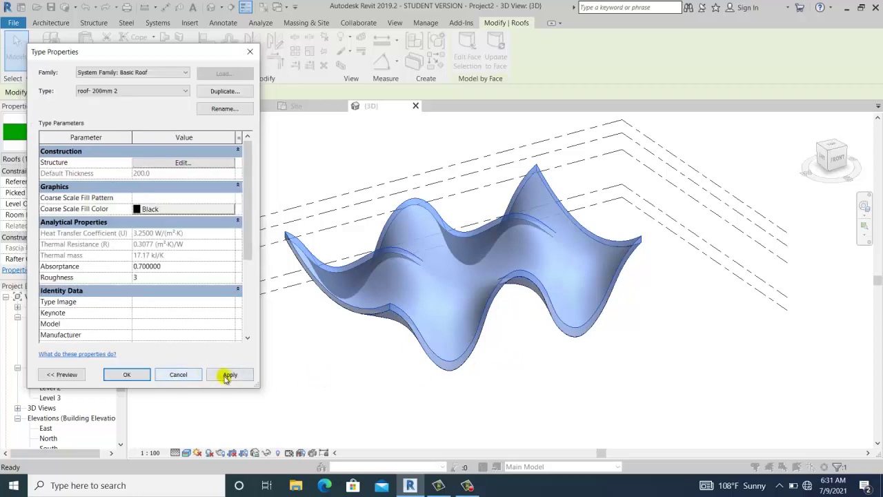
click(131, 375)
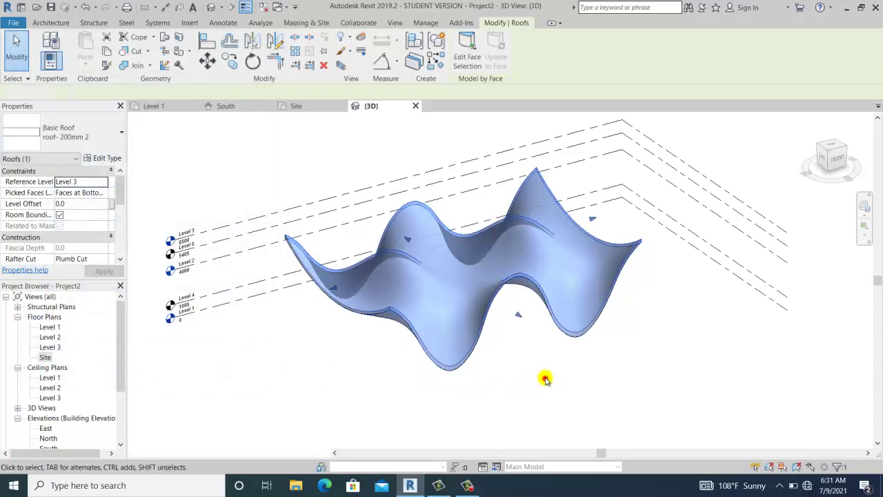
mouse_move(514, 338)
shift+middle_down()
mouse_move(483, 296)
mouse_move(503, 384)
mouse_move(498, 365)
mouse_move(532, 361)
mouse_move(565, 387)
mouse_move(544, 430)
mouse_move(545, 380)
mouse_move(513, 356)
mouse_move(603, 392)
mouse_move(534, 306)
mouse_move(485, 386)
mouse_move(583, 413)
shift+middle_up()
mouse_move(581, 398)
shift+middle_down()
mouse_move(537, 322)
mouse_move(475, 276)
mouse_move(590, 391)
shift+middle_up()
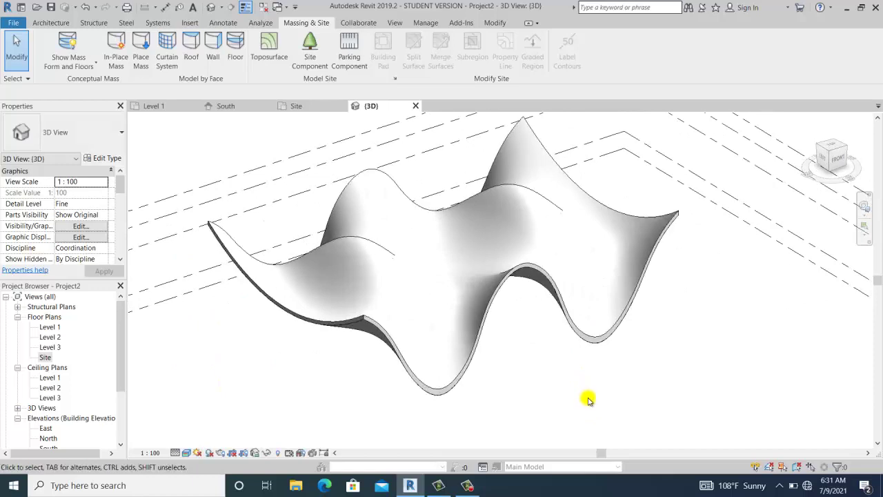
mouse_move(588, 399)
shift+middle_down()
mouse_move(496, 350)
mouse_move(576, 408)
mouse_move(538, 395)
mouse_move(532, 409)
shift+middle_up()
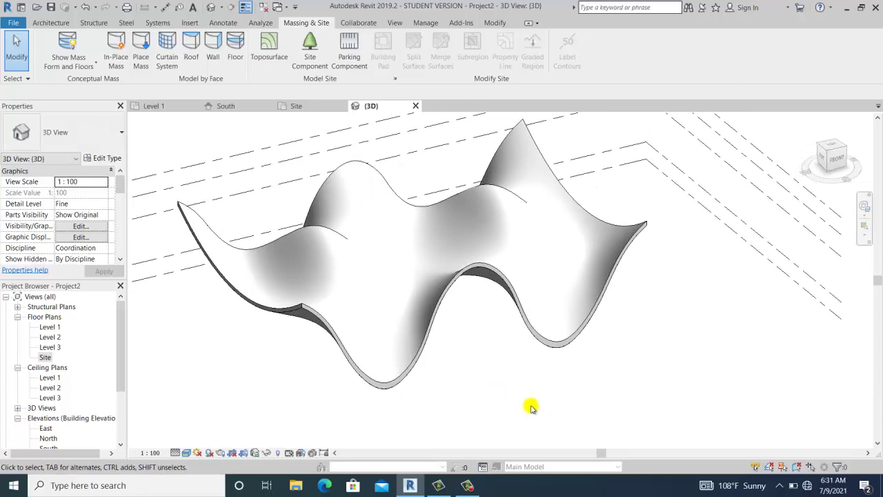
scroll(528, 405, down, 2)
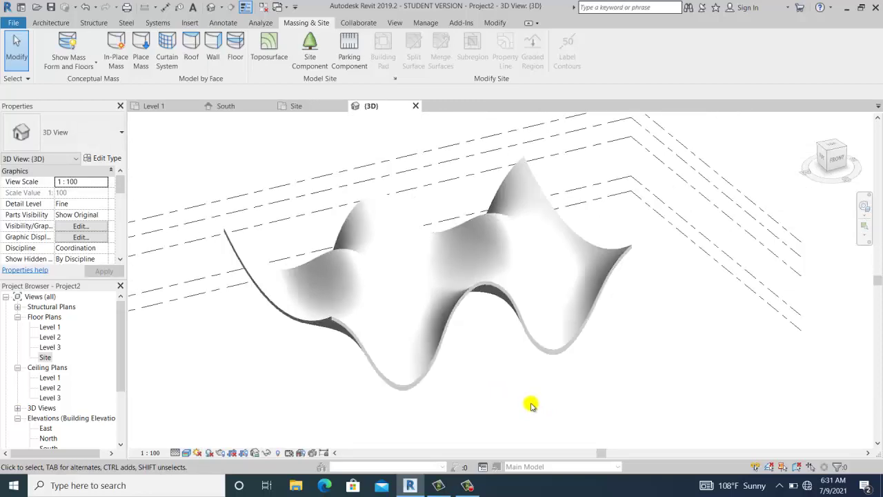
middle_drag(529, 404, 545, 348)
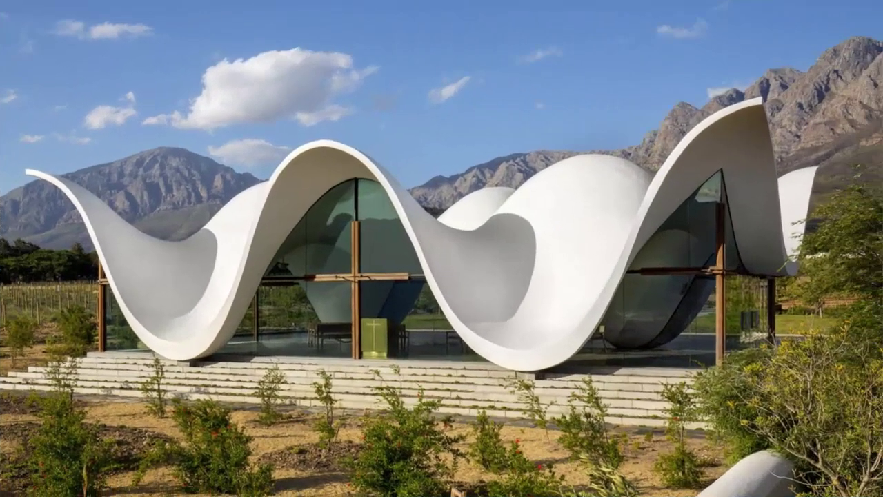